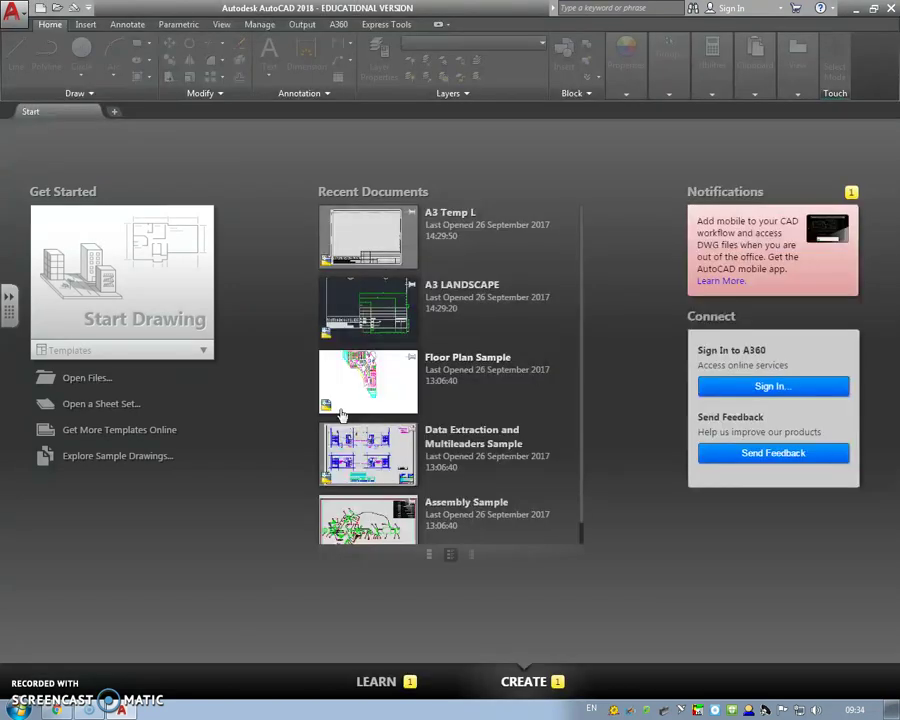
Step: Start a new blank drawing, Drawing1, from the AutoCAD 2018 Start page
{"action": "left_click", "coordinate": [337, 412]}
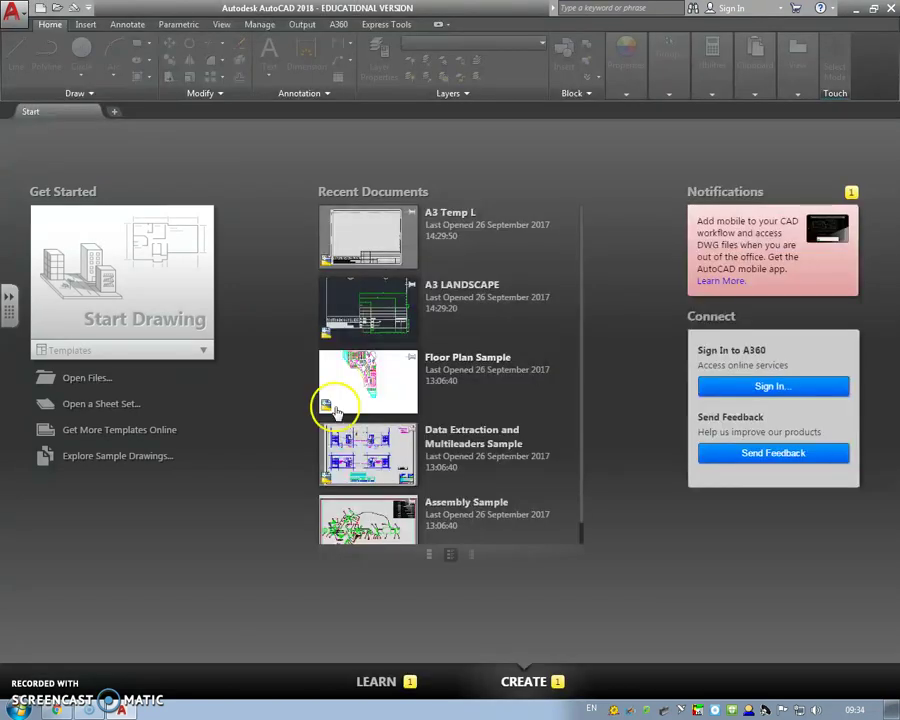
{"action": "left_click", "coordinate": [165, 293]}
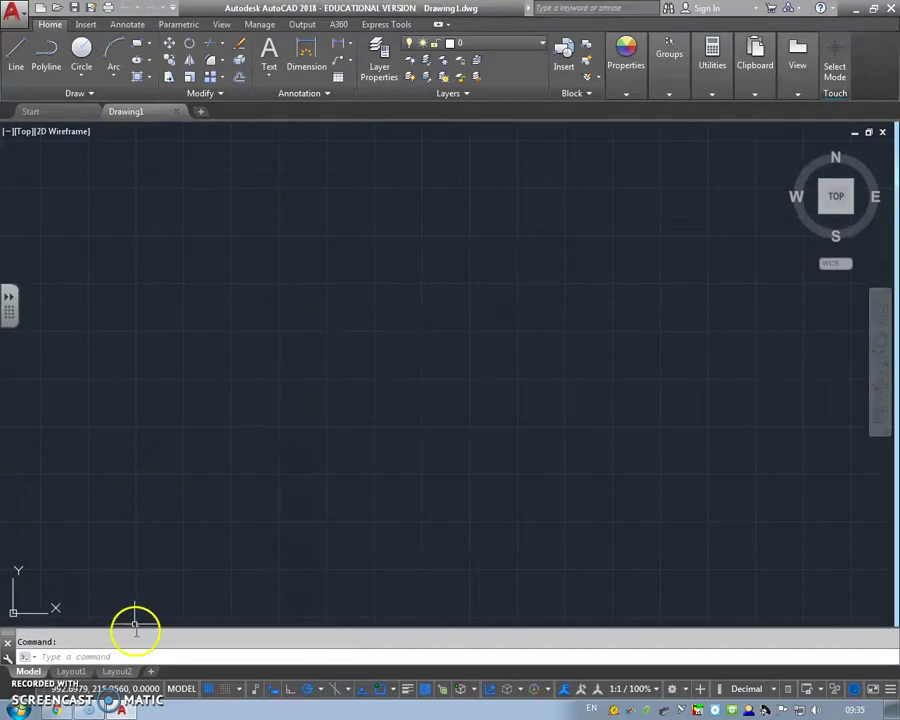
Step: Set drawing units to Decimal length at 0.00 precision with Millimeters insertion scale
{"action": "left_click", "coordinate": [138, 654]}
{"action": "type", "text": "units"}
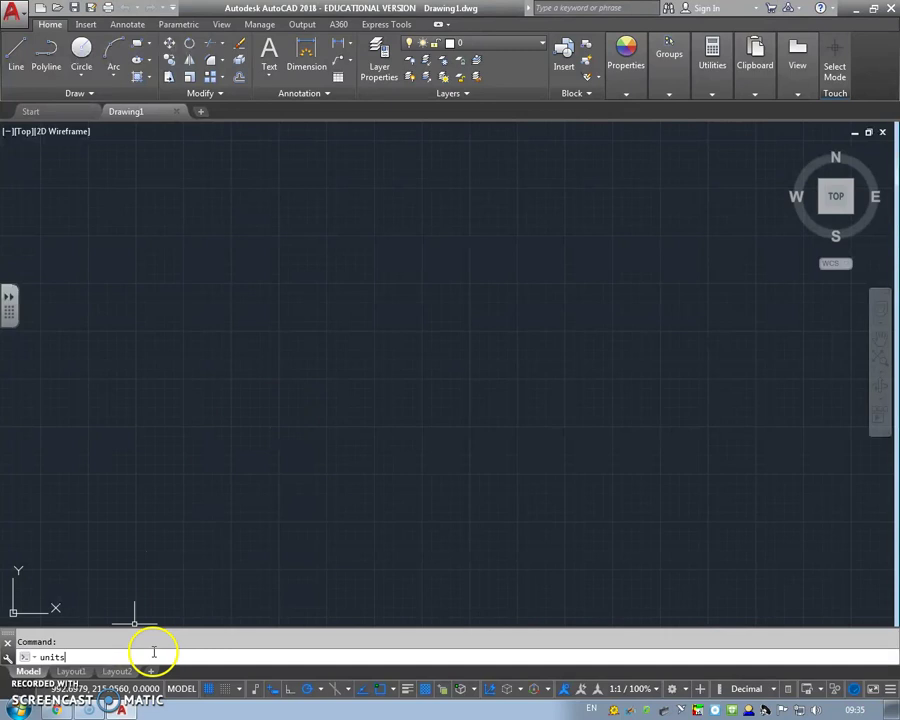
{"action": "key", "text": "Return"}
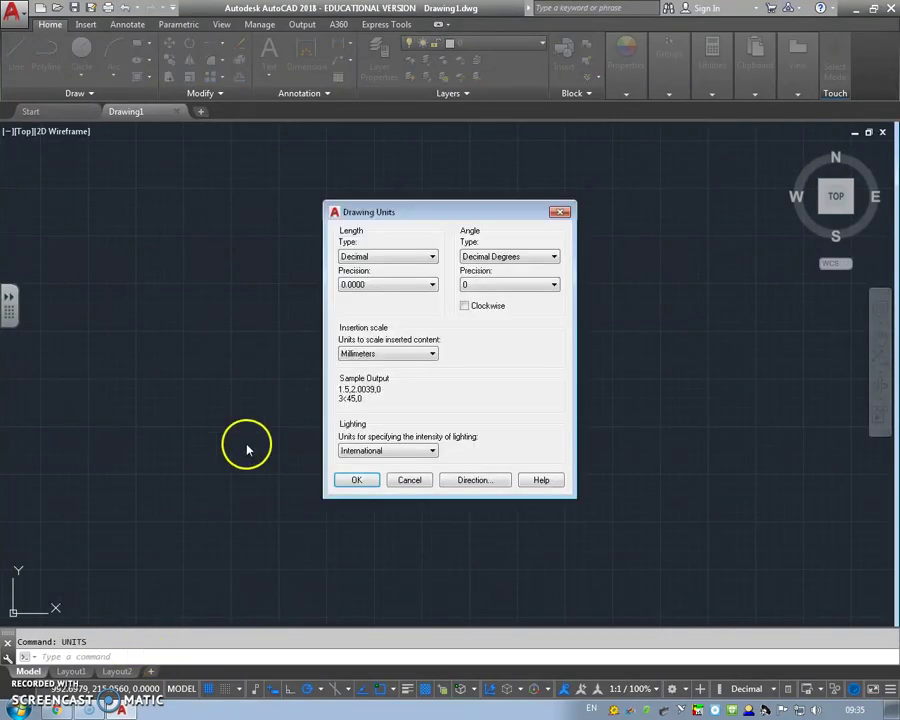
{"action": "left_click", "coordinate": [407, 262]}
{"action": "left_click", "coordinate": [397, 275]}
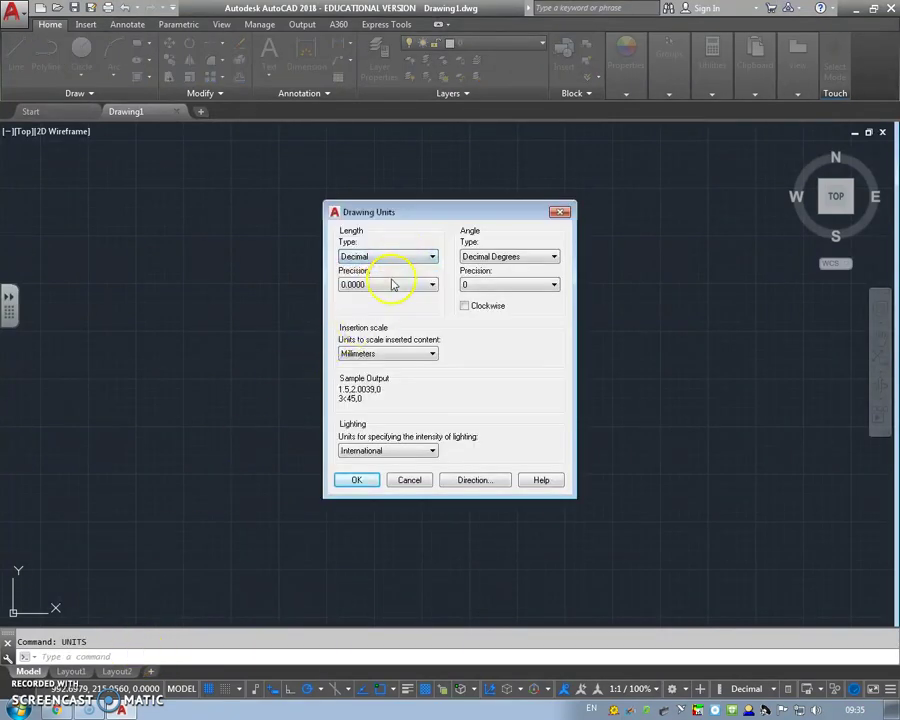
{"action": "left_click", "coordinate": [392, 284]}
{"action": "left_click", "coordinate": [378, 315]}
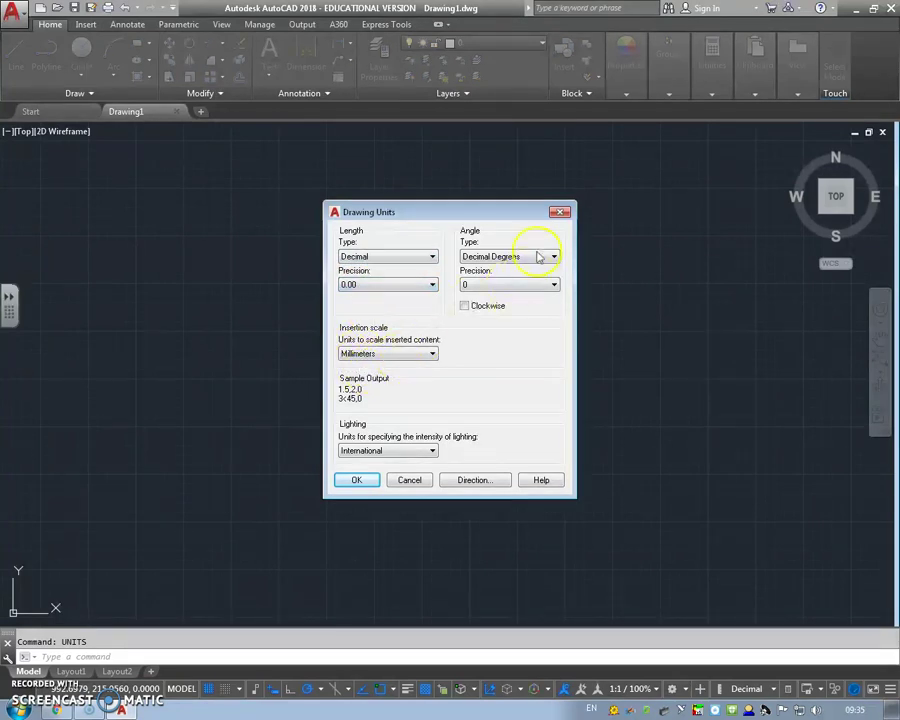
{"action": "left_click", "coordinate": [400, 356]}
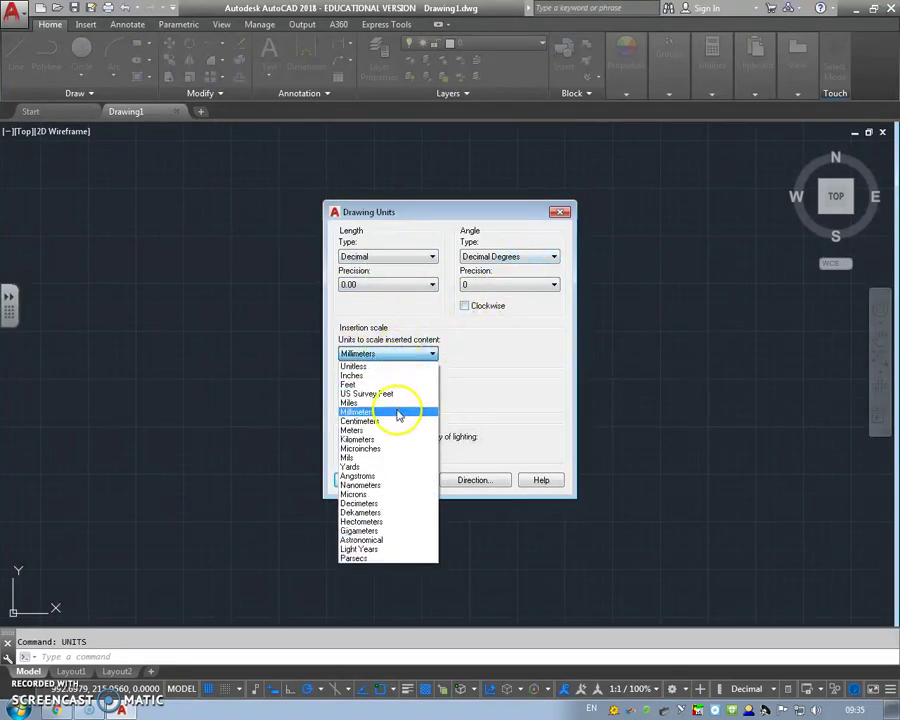
{"action": "left_click", "coordinate": [400, 412]}
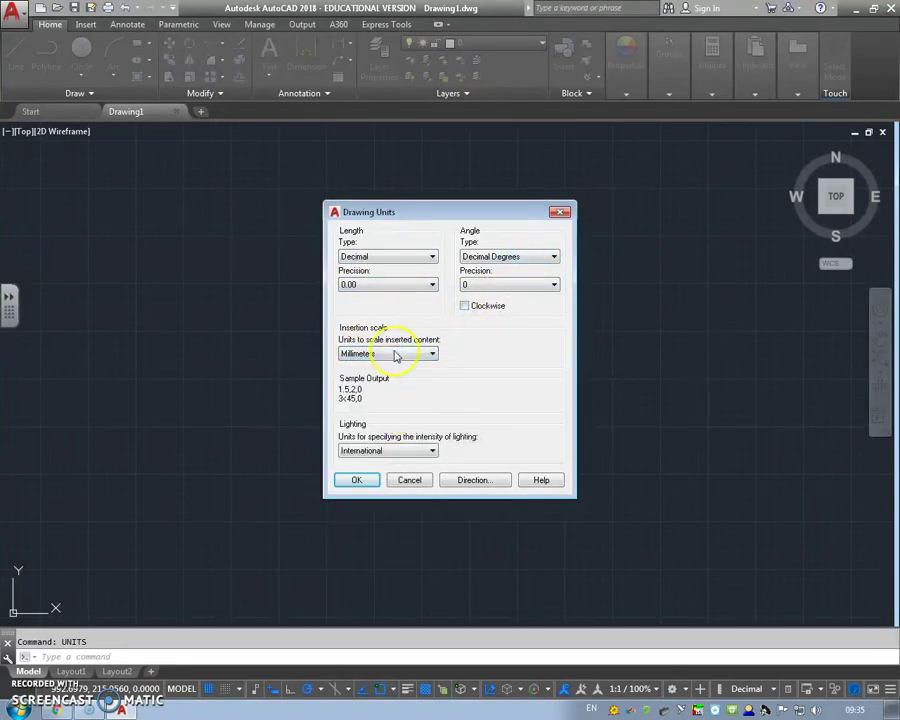
{"action": "left_click", "coordinate": [358, 481]}
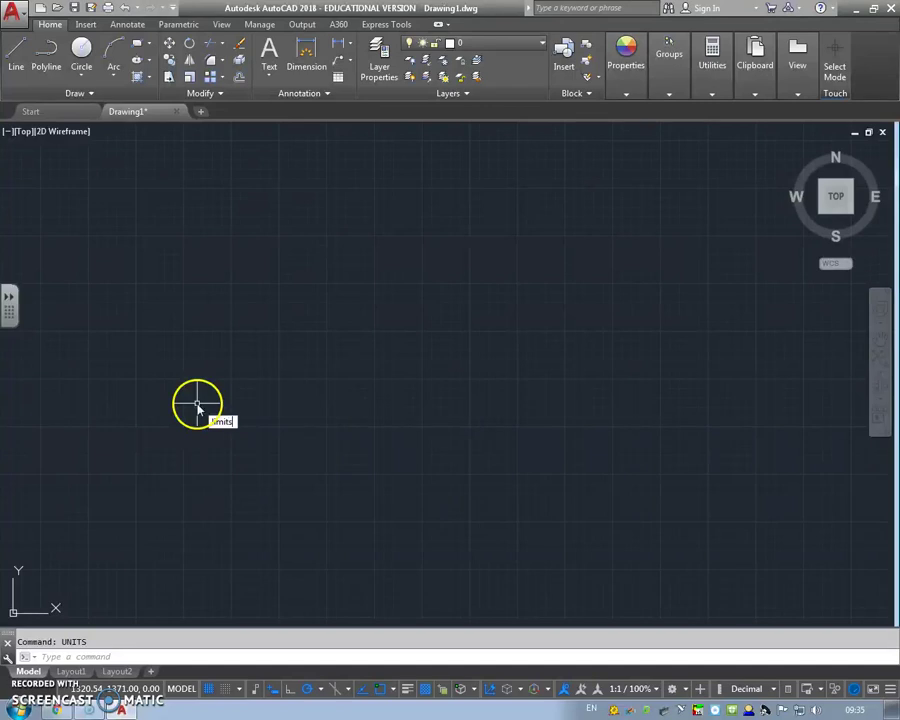
Step: Set the LIMITS lower-left corner to 0,0 and upper-right corner to 420,297
{"action": "key", "text": "Return"}
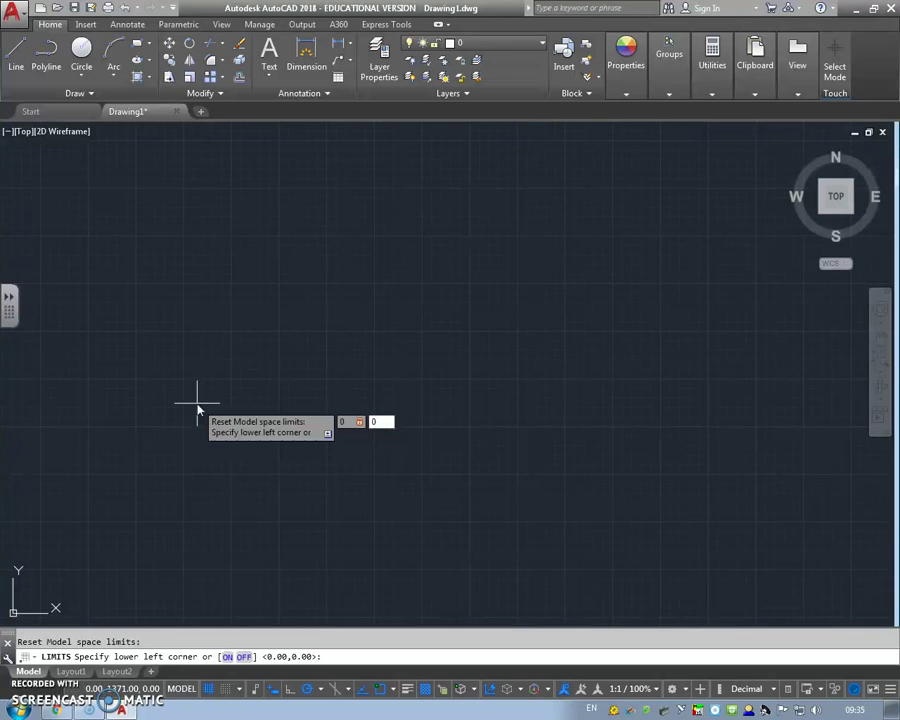
{"action": "key", "text": "Return"}
{"action": "key", "text": "Tab"}
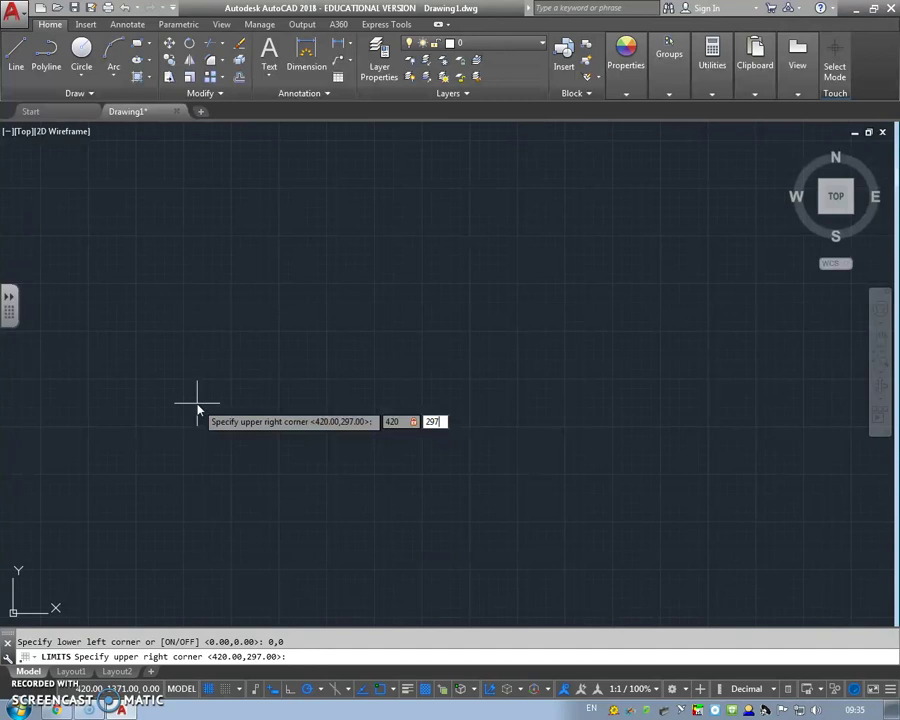
{"action": "key", "text": "Return"}
{"action": "type", "text": "REC"}
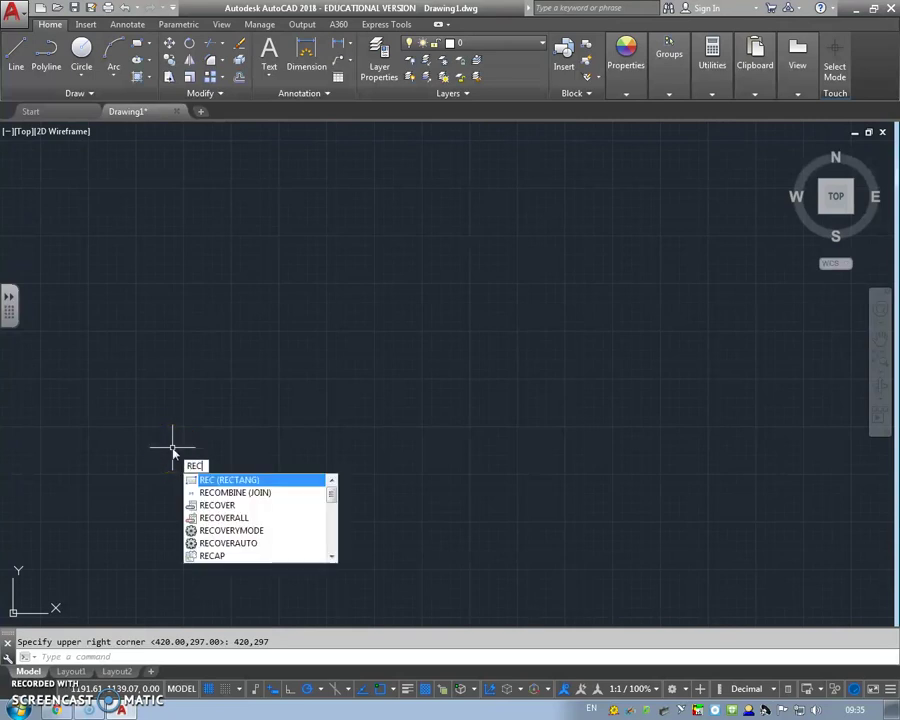
Step: Draw a 420 × 297 rectangle from 0,0 and zoom to its extents
{"action": "key", "text": "Return"}
{"action": "key", "text": "Tab"}
{"action": "key", "text": "Return"}
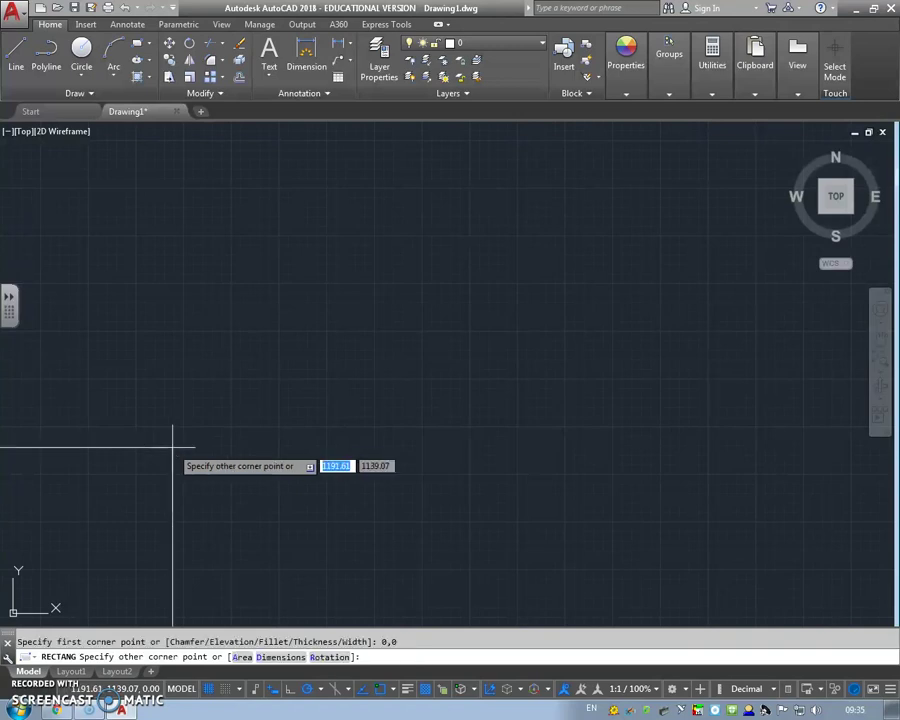
{"action": "key", "text": "Tab"}
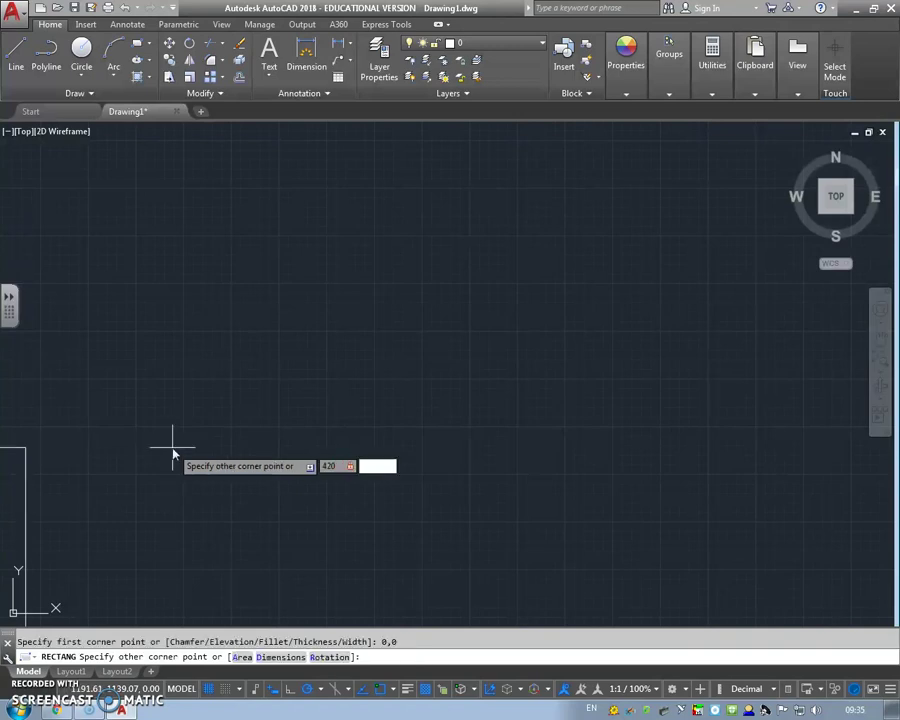
{"action": "type", "text": "297"}
{"action": "key", "text": "Return"}
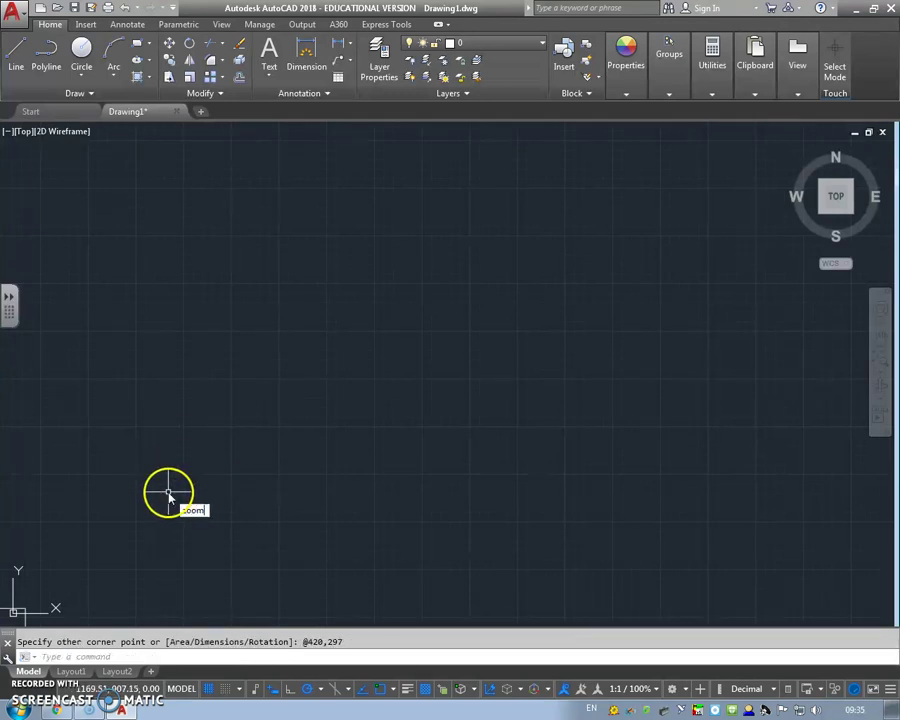
{"action": "key", "text": "Return"}
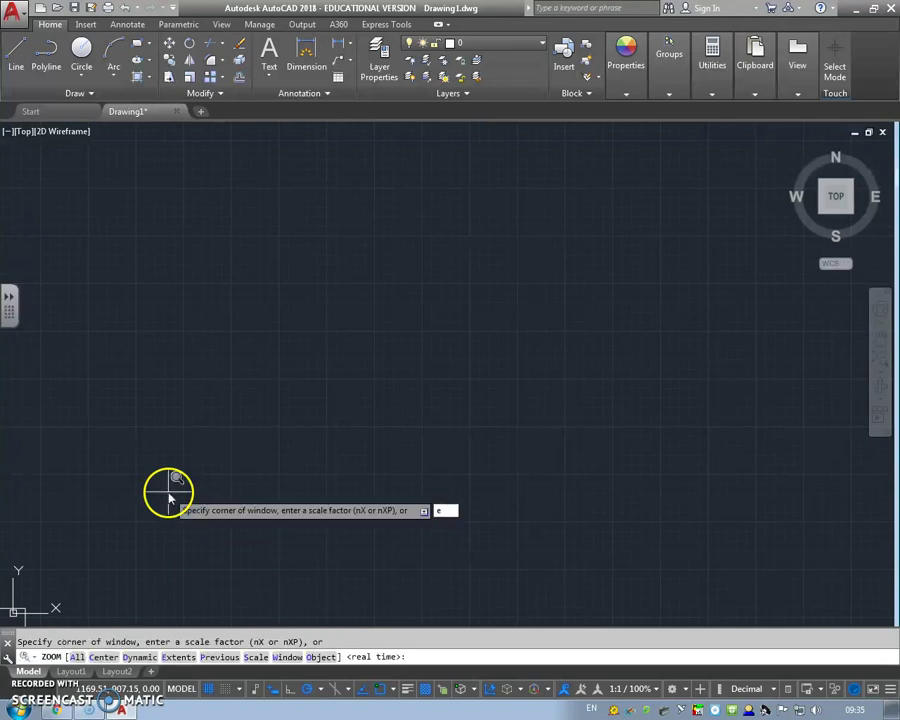
{"action": "key", "text": "Return"}
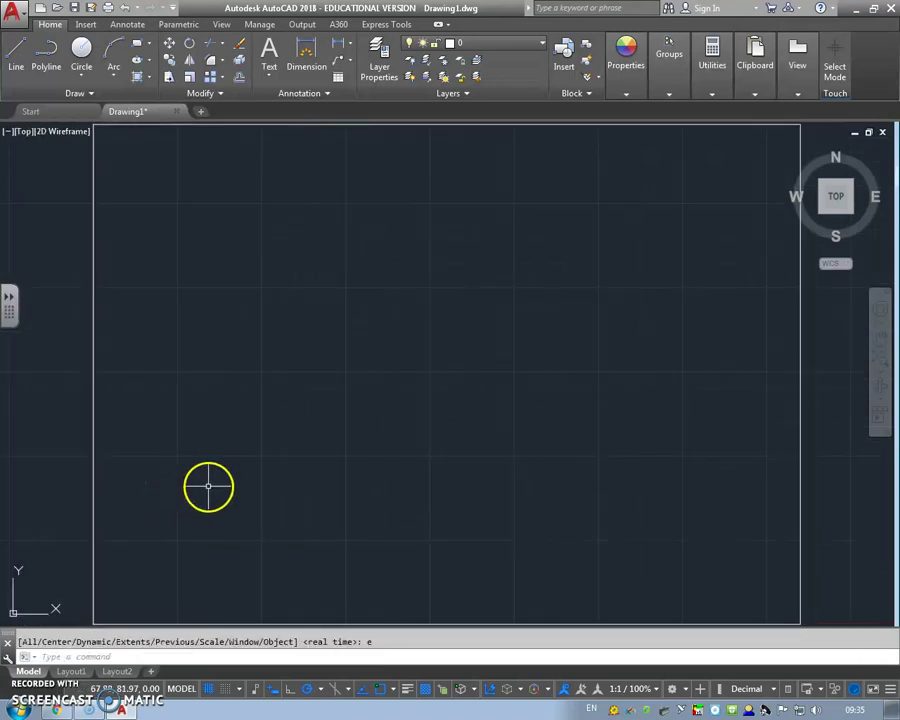
{"action": "scroll", "coordinate": [209, 486], "scroll_direction": "down", "scroll_amount": 2}
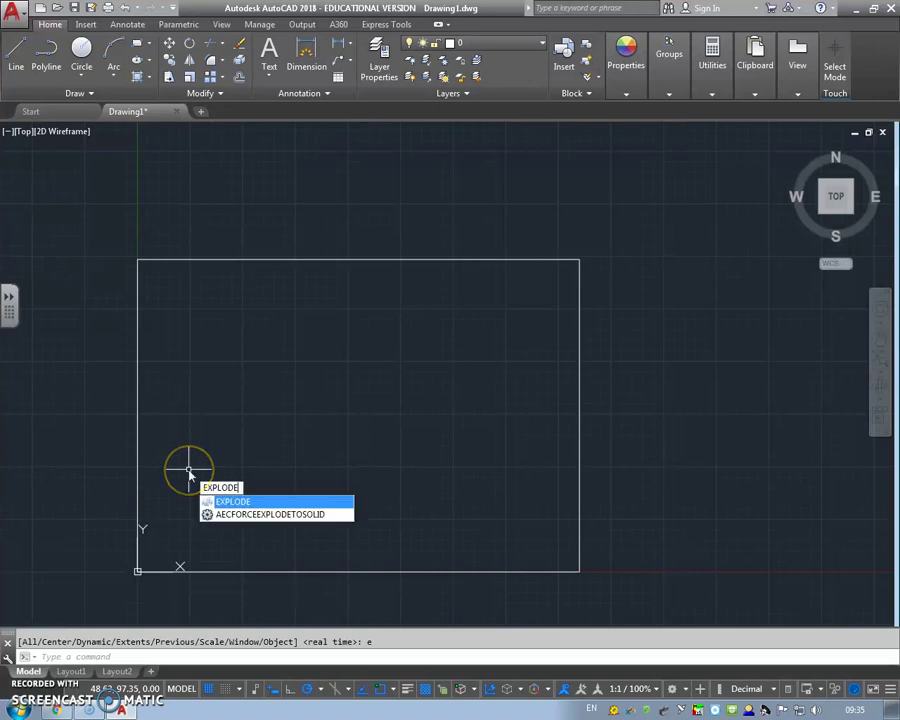
Step: Explode the 420 × 297 border rectangle into separate lines
{"action": "key", "text": "Return"}
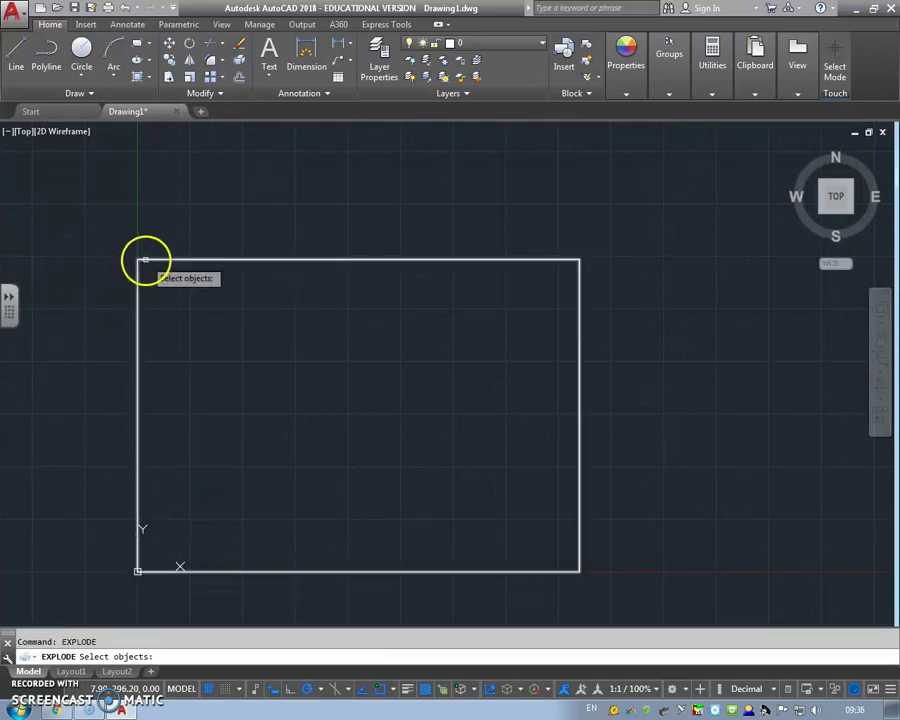
{"action": "left_click", "coordinate": [140, 259]}
{"action": "key", "text": "Return"}
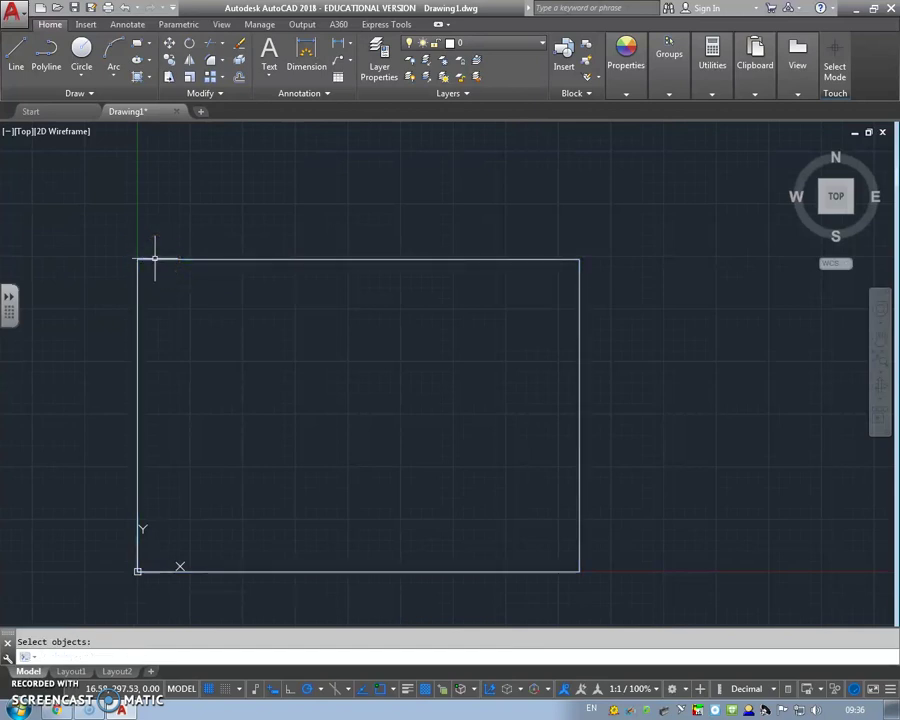
Step: Offset the top, right, bottom and left edges inward by 10
{"action": "left_click", "coordinate": [184, 319]}
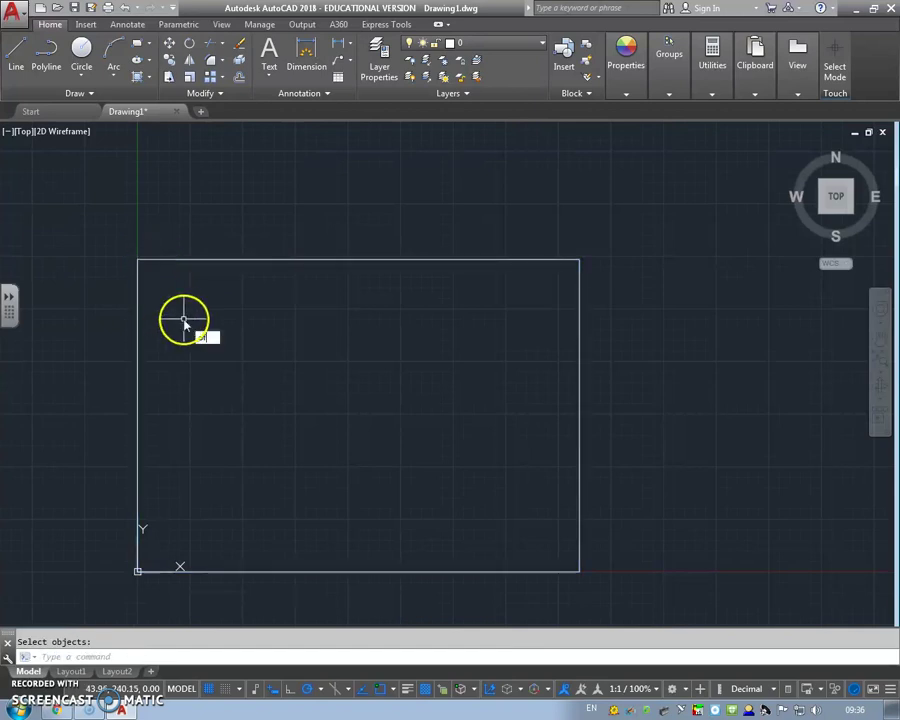
{"action": "type", "text": "ffset"}
{"action": "key", "text": "Return"}
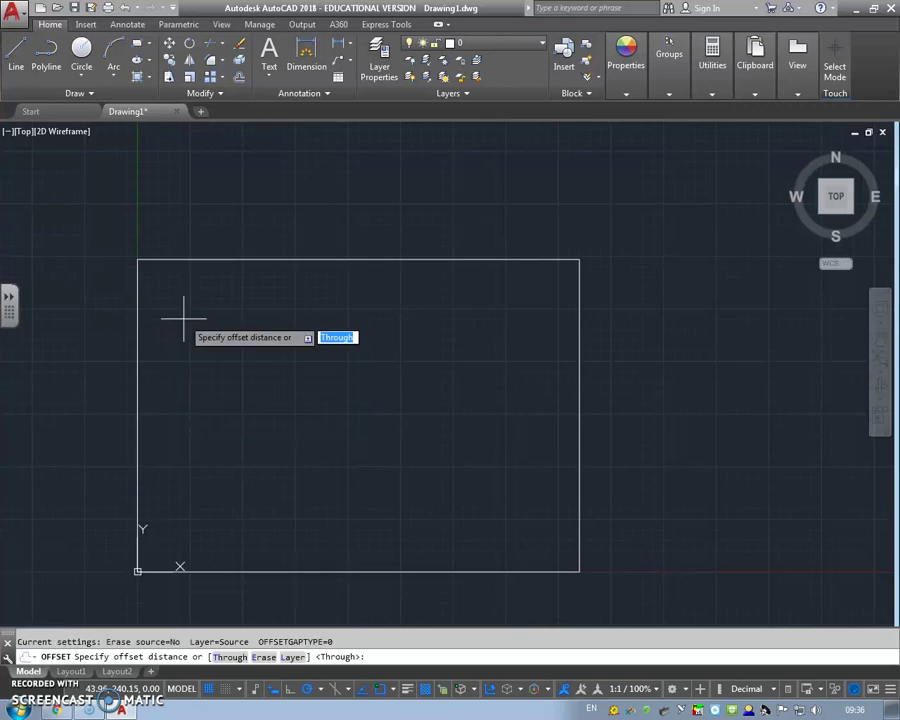
{"action": "key", "text": "Return"}
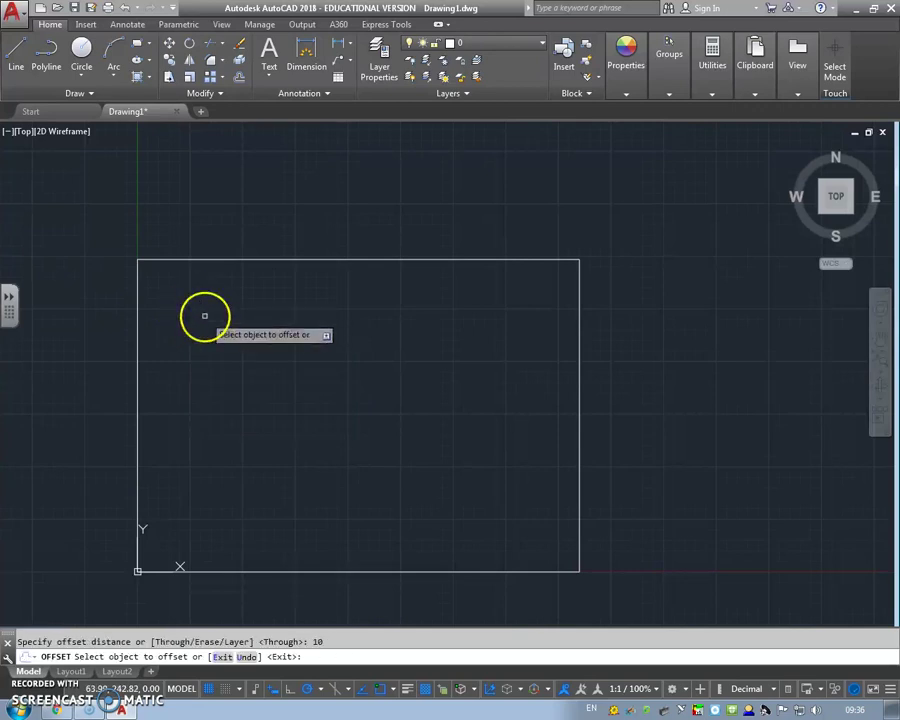
{"action": "left_click", "coordinate": [322, 260]}
{"action": "left_click", "coordinate": [340, 300]}
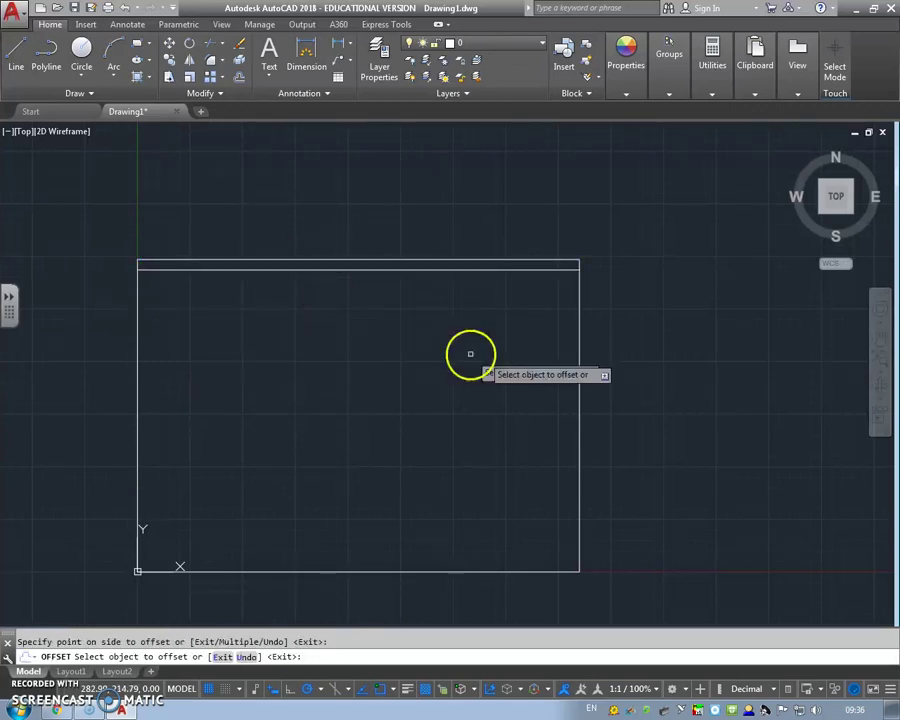
{"action": "left_click", "coordinate": [581, 349]}
{"action": "left_click", "coordinate": [510, 400]}
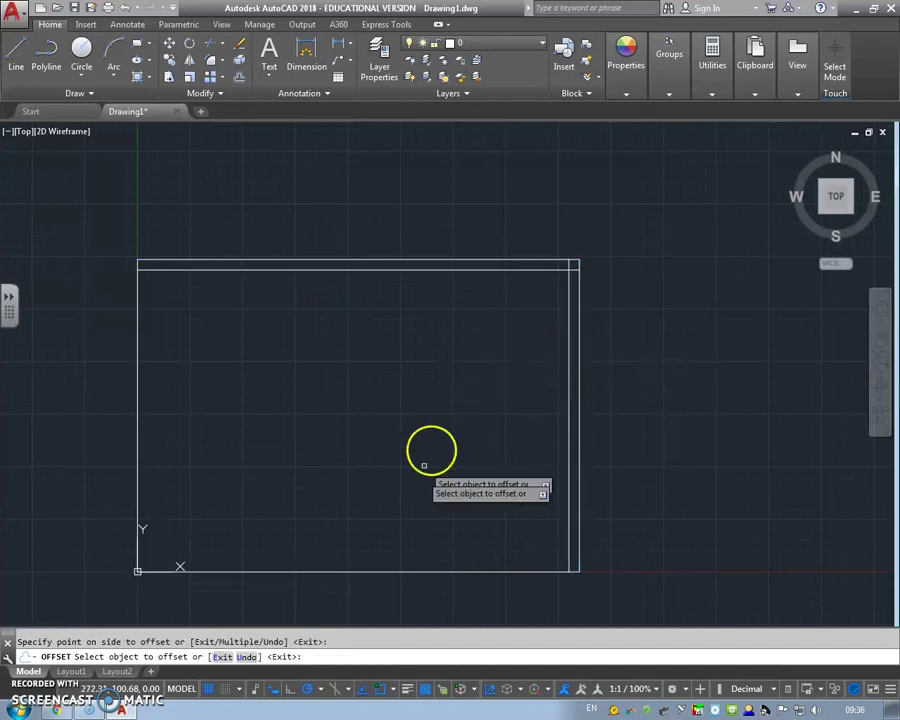
{"action": "left_click", "coordinate": [396, 569]}
{"action": "left_click", "coordinate": [300, 548]}
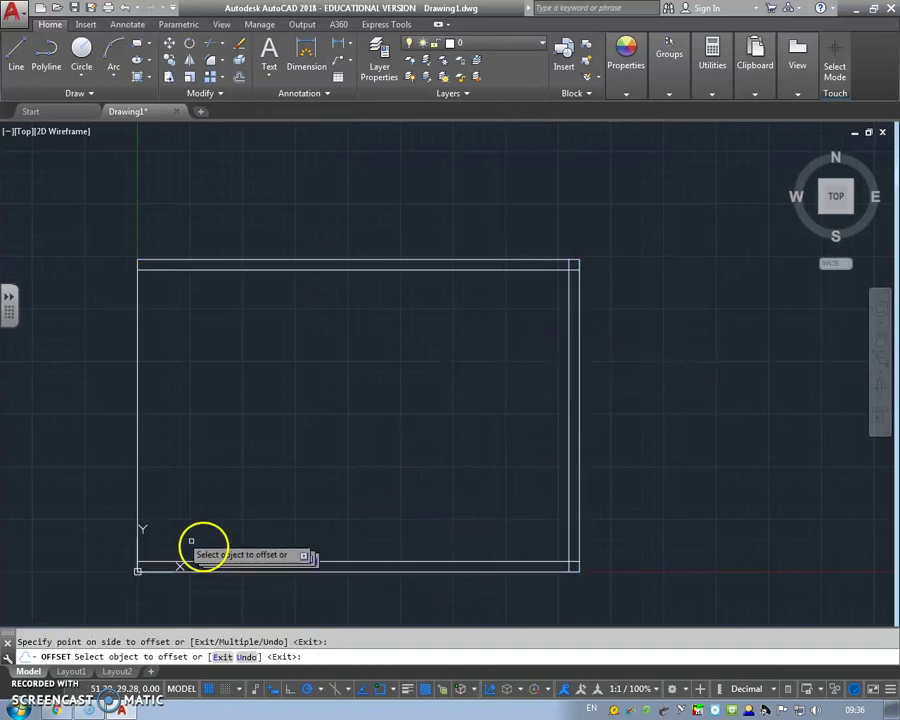
{"action": "left_click", "coordinate": [138, 489]}
{"action": "left_click", "coordinate": [163, 484]}
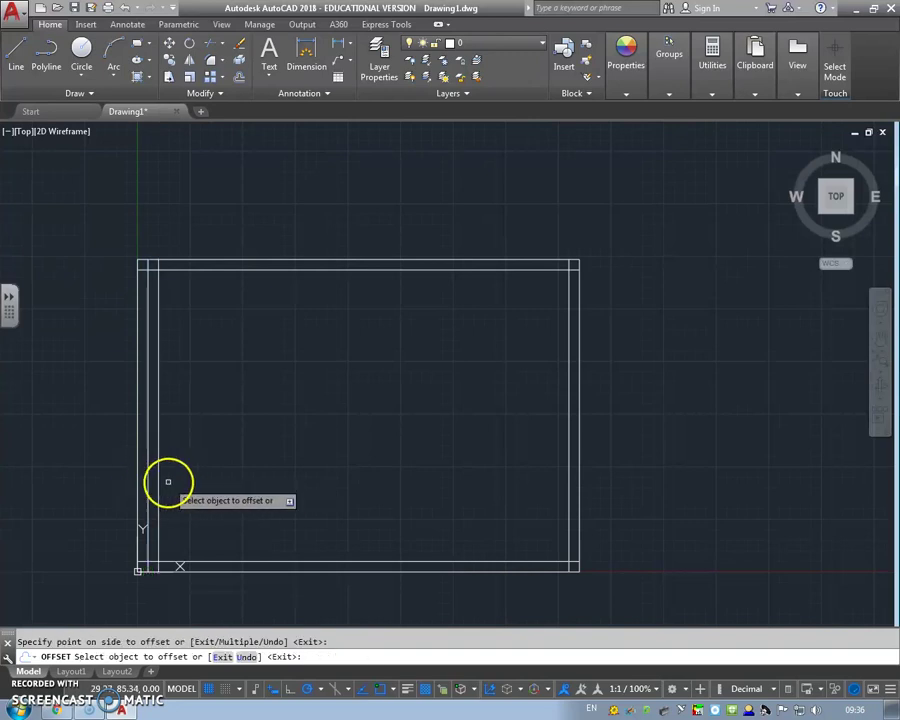
{"action": "key", "text": "Escape"}
Step: Erase the extra inner line on the left side of the border
{"action": "left_click", "coordinate": [149, 467]}
{"action": "key", "text": "Delete"}
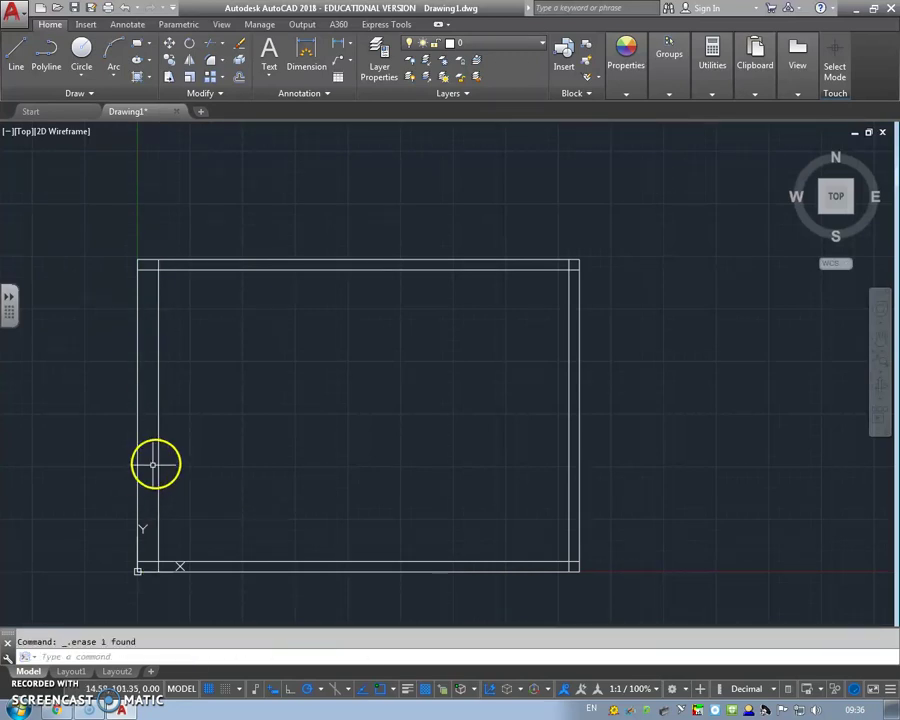
{"action": "left_click", "coordinate": [157, 456]}
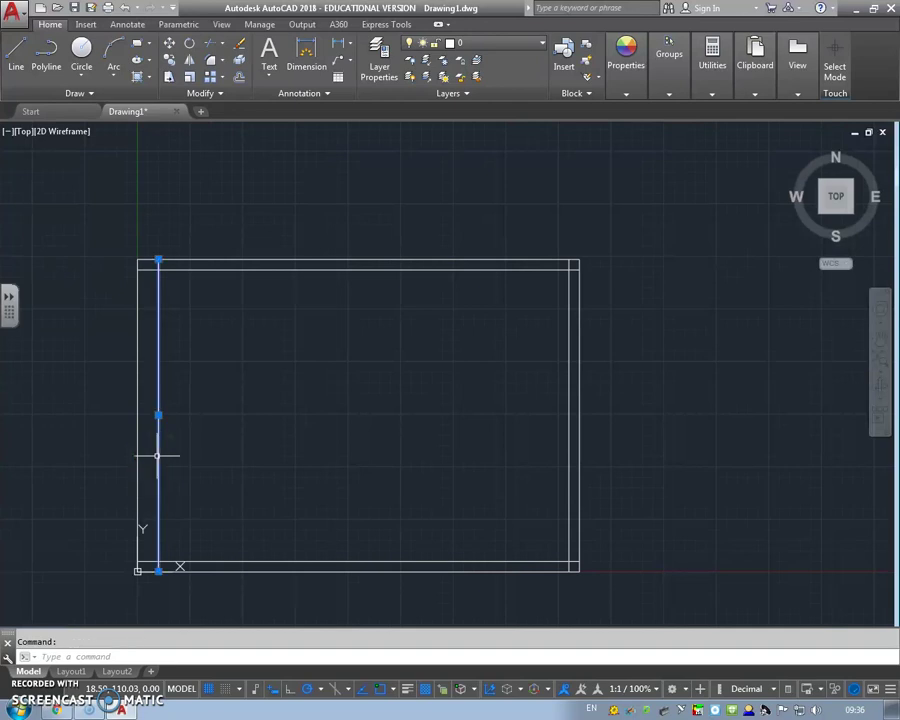
{"action": "key", "text": "Escape"}
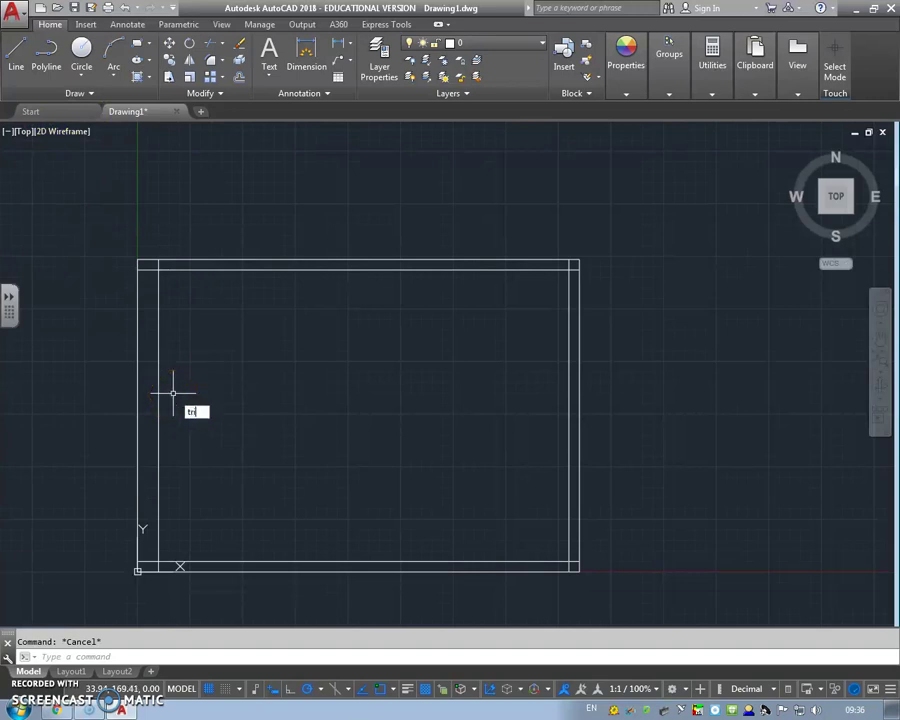
Step: Trim the outer border lines and corner stubs, using the whole frame as cutting edges
{"action": "key", "text": "Return"}
{"action": "left_click", "coordinate": [75, 168]}
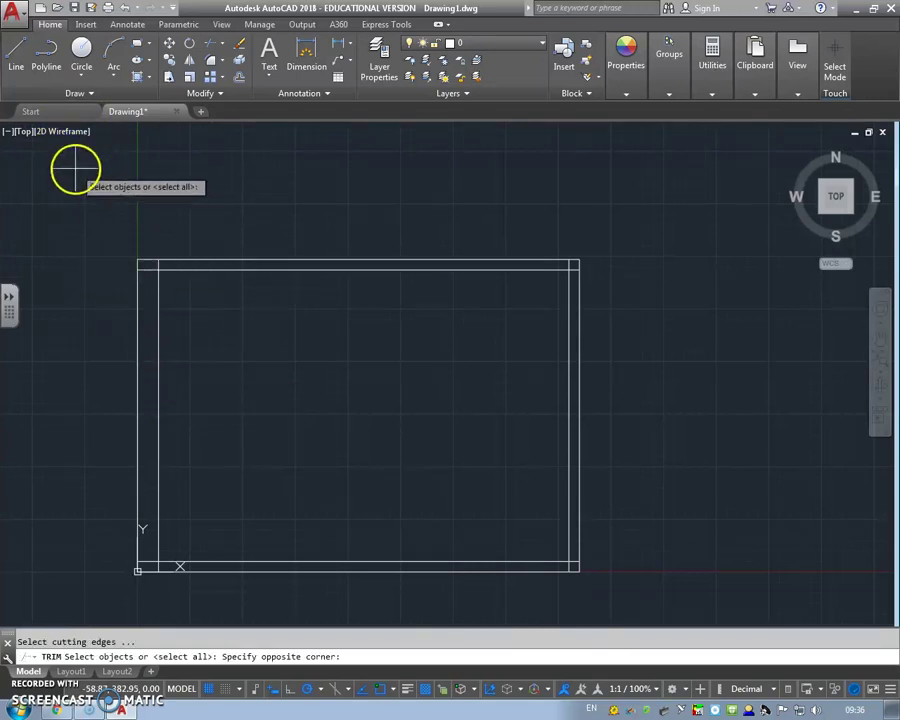
{"action": "left_click", "coordinate": [709, 593]}
{"action": "key", "text": "Return"}
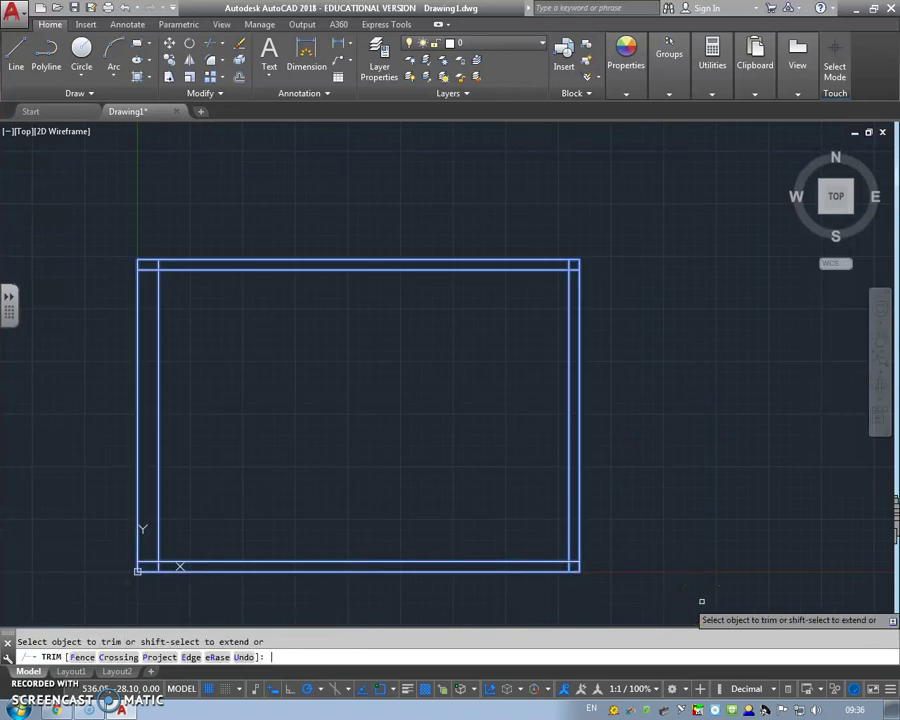
{"action": "left_click", "coordinate": [135, 336]}
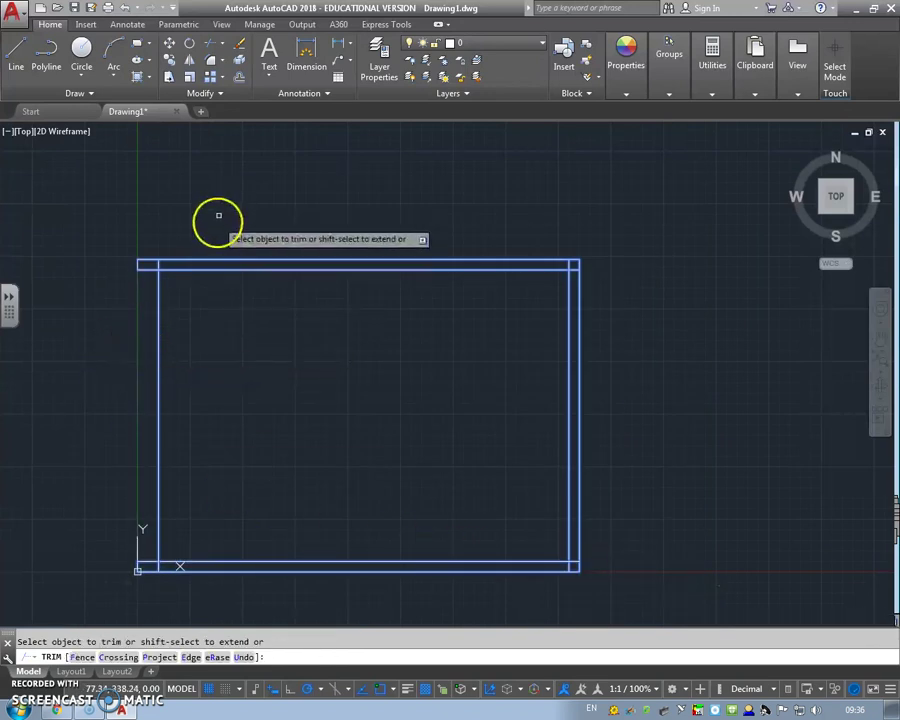
{"action": "left_click", "coordinate": [158, 272]}
{"action": "left_click", "coordinate": [150, 273]}
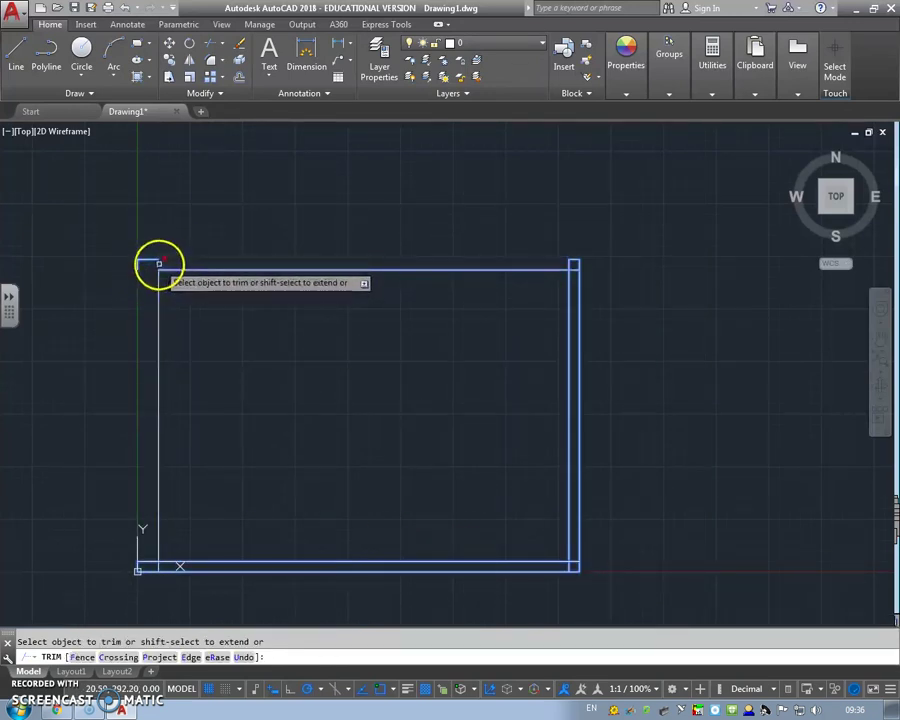
{"action": "left_click", "coordinate": [578, 286]}
{"action": "left_click", "coordinate": [574, 562]}
{"action": "left_click", "coordinate": [156, 572]}
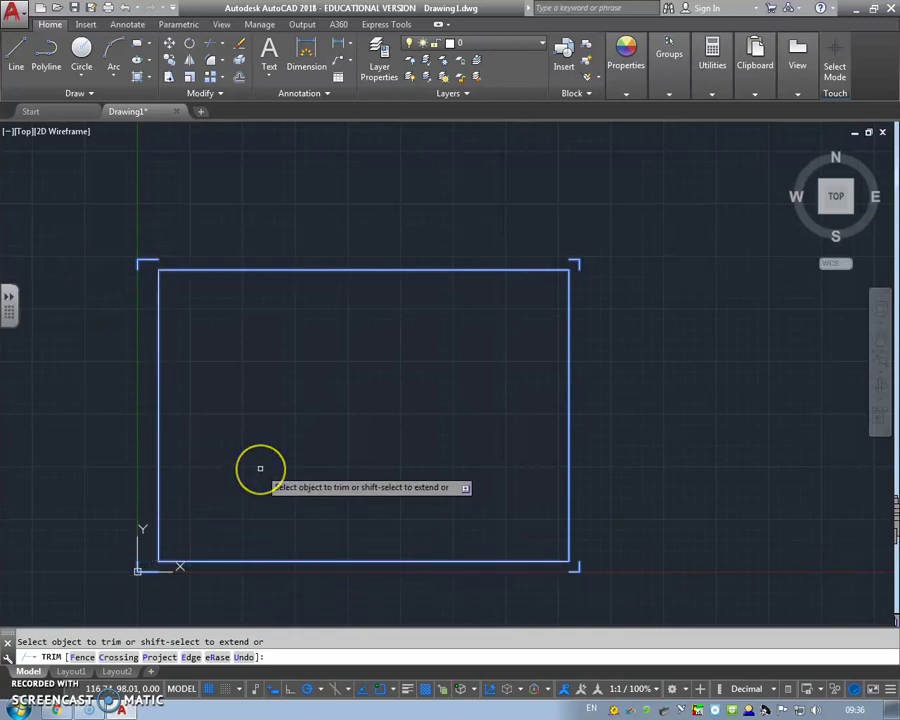
{"action": "key", "text": "Return"}
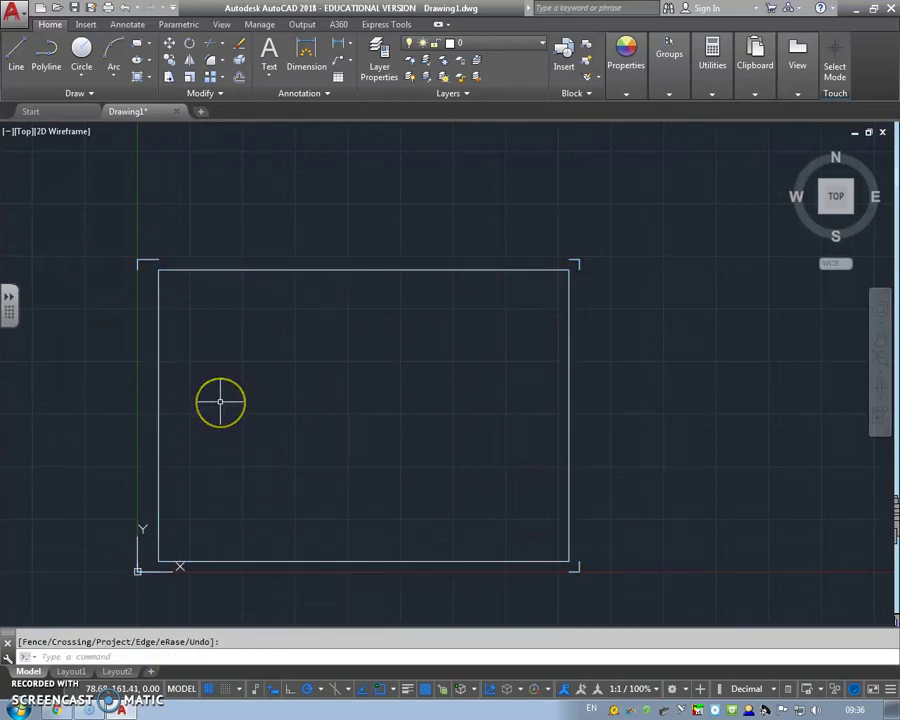
Step: Choose W:\AUTOCAD\A3L Title Block.dwg as the block to insert
{"action": "left_click", "coordinate": [86, 24]}
{"action": "left_click", "coordinate": [8, 60]}
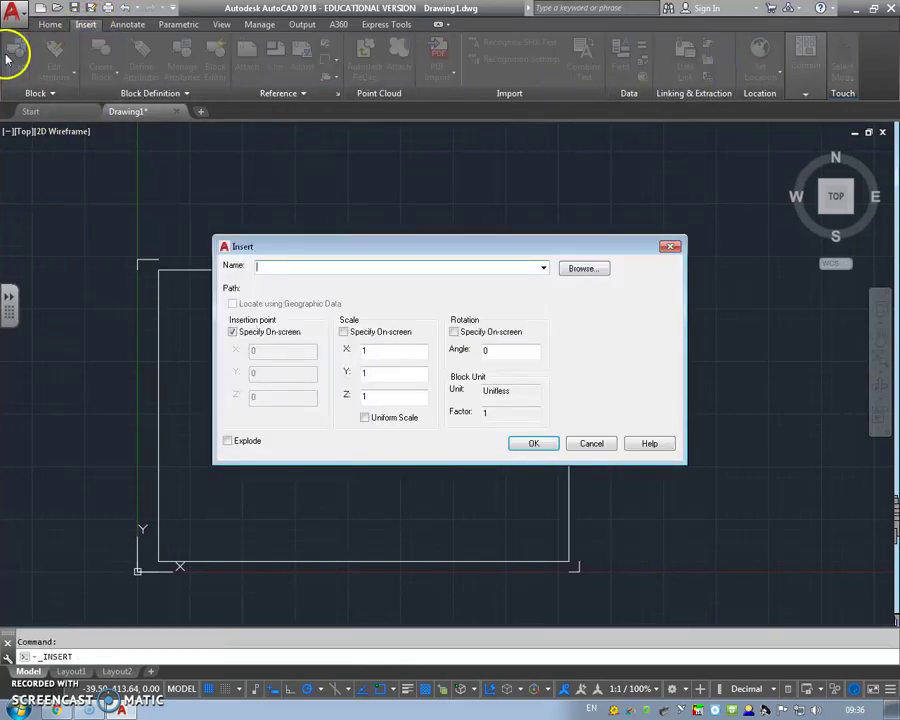
{"action": "left_click", "coordinate": [598, 270]}
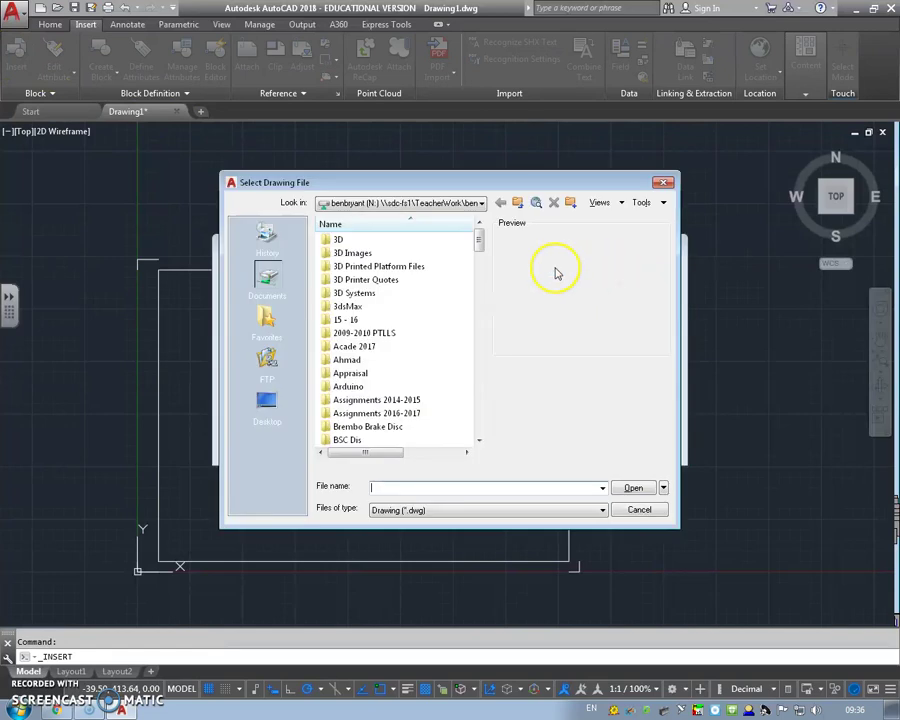
{"action": "left_click", "coordinate": [484, 205]}
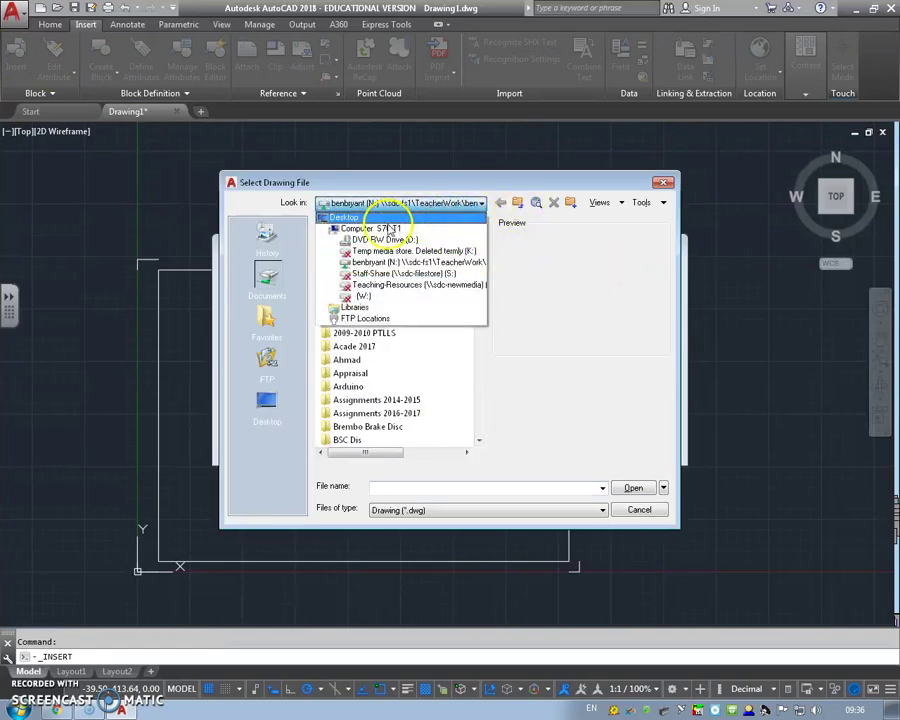
{"action": "left_click", "coordinate": [322, 225]}
{"action": "double_click", "coordinate": [345, 341]}
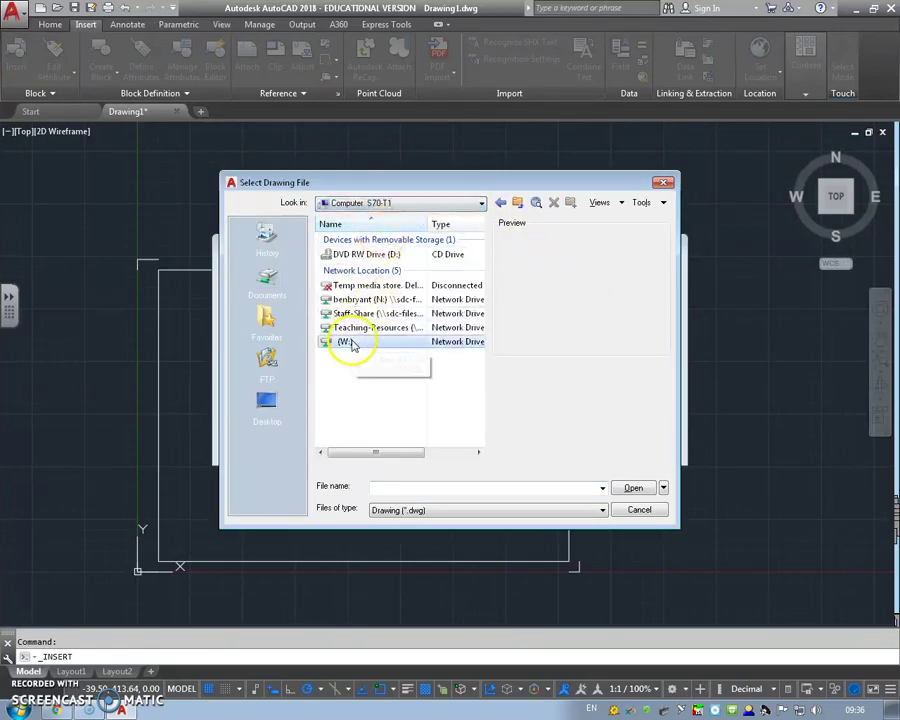
{"action": "scroll", "coordinate": [414, 339], "scroll_direction": "down", "scroll_amount": 1}
{"action": "scroll", "coordinate": [405, 300], "scroll_direction": "up", "scroll_amount": 1}
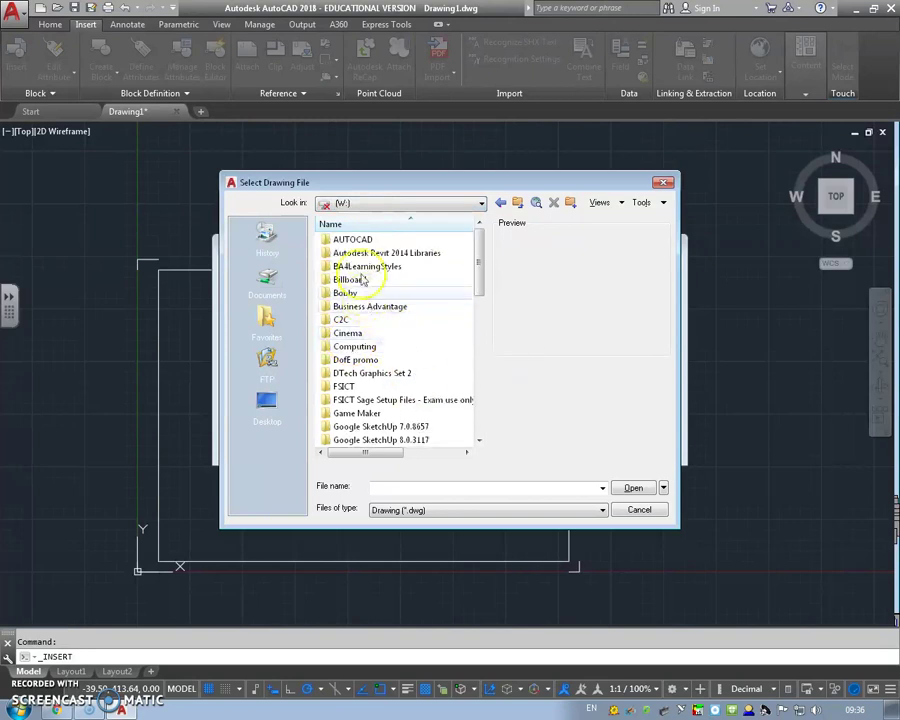
{"action": "double_click", "coordinate": [386, 239]}
{"action": "scroll", "coordinate": [405, 310], "scroll_direction": "down", "scroll_amount": 5}
{"action": "scroll", "coordinate": [400, 306], "scroll_direction": "down", "scroll_amount": 2}
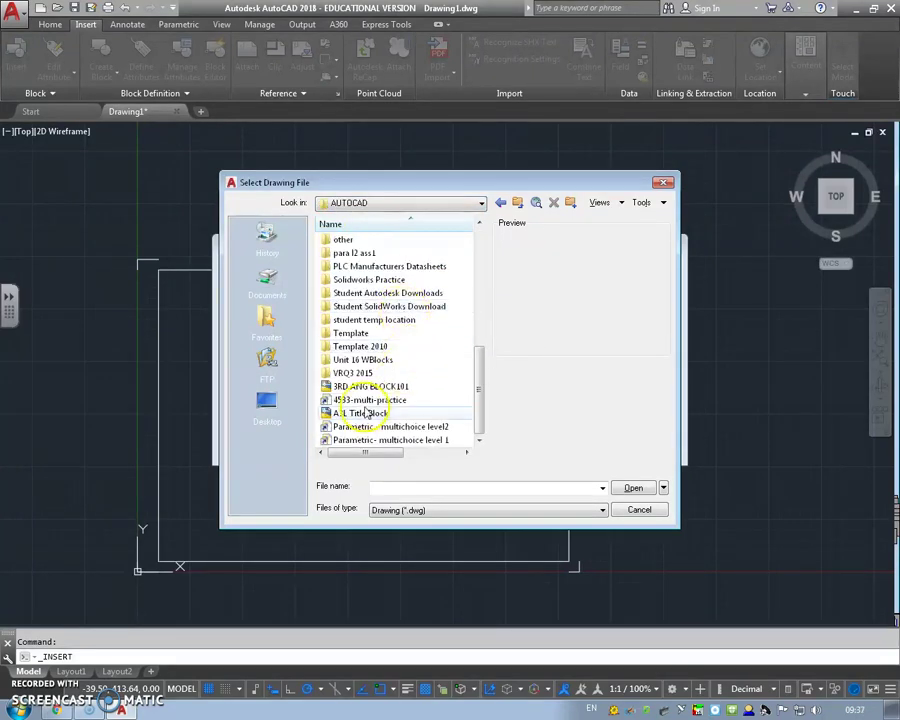
{"action": "left_click", "coordinate": [362, 413]}
{"action": "left_click", "coordinate": [630, 487]}
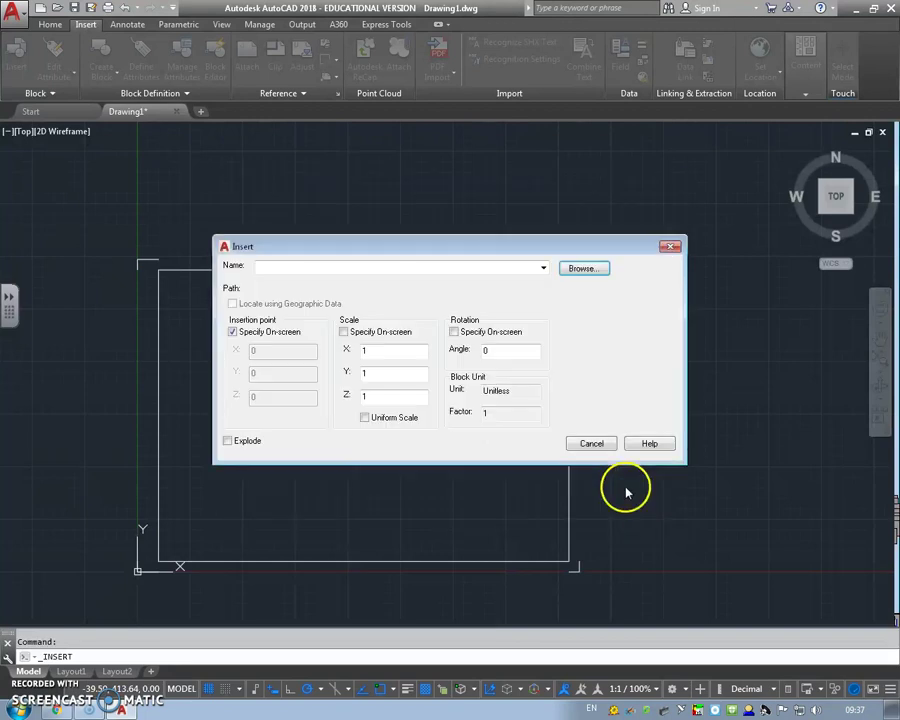
Step: Insert the title block at uniform scale at the frame's bottom corner
{"action": "left_click", "coordinate": [365, 418]}
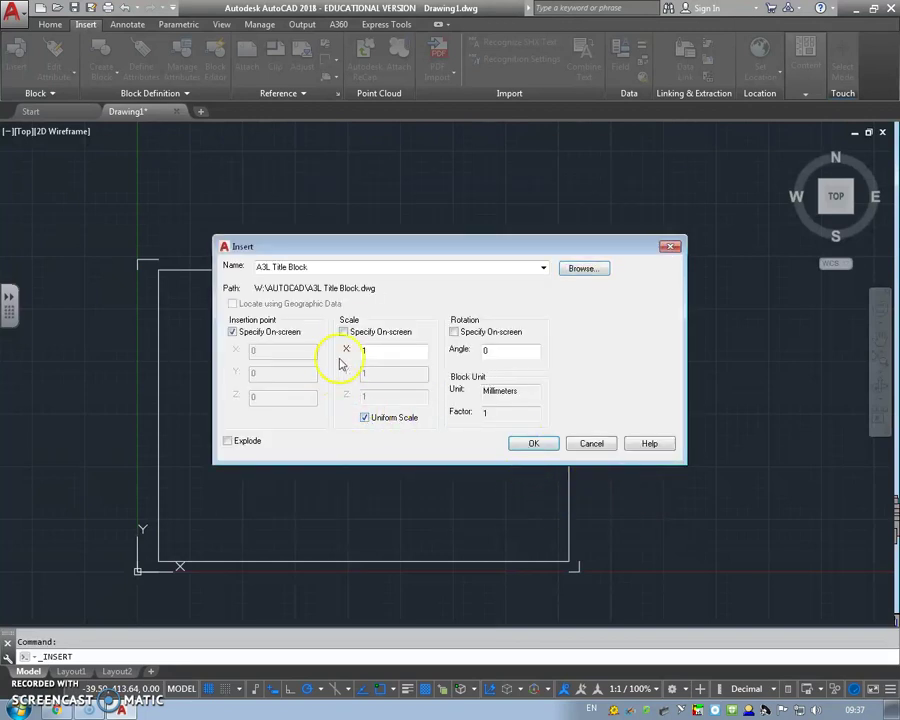
{"action": "left_click", "coordinate": [529, 444]}
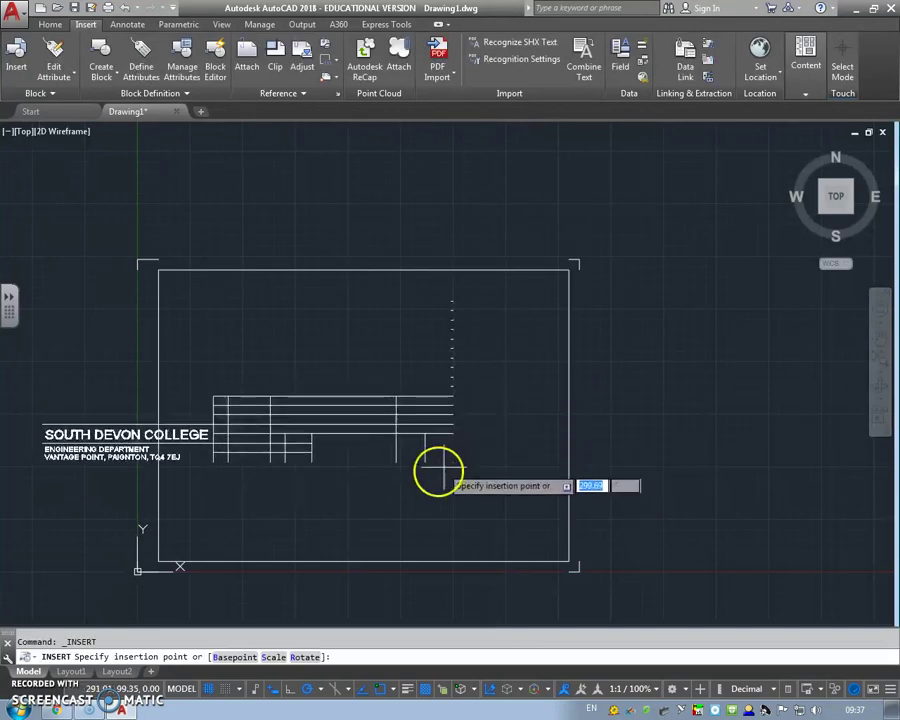
{"action": "left_click", "coordinate": [568, 563]}
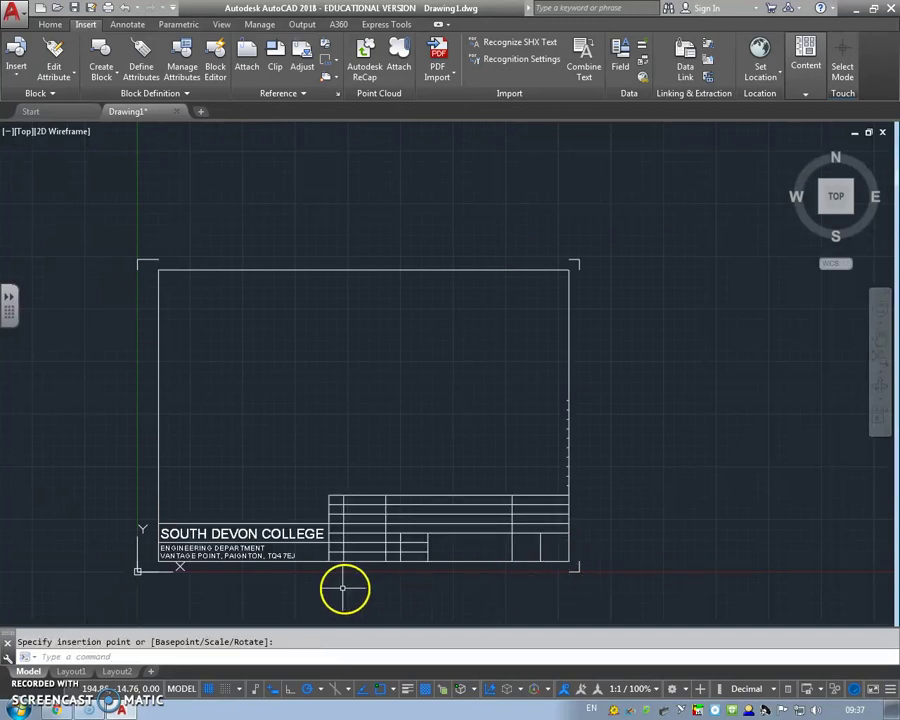
{"action": "key", "text": "Escape"}
{"action": "scroll", "coordinate": [402, 402], "scroll_direction": "up", "scroll_amount": 1}
{"action": "scroll", "coordinate": [407, 397], "scroll_direction": "up", "scroll_amount": 2}
{"action": "middle_click_drag", "start_coordinate": [378, 476], "coordinate": [390, 458]}
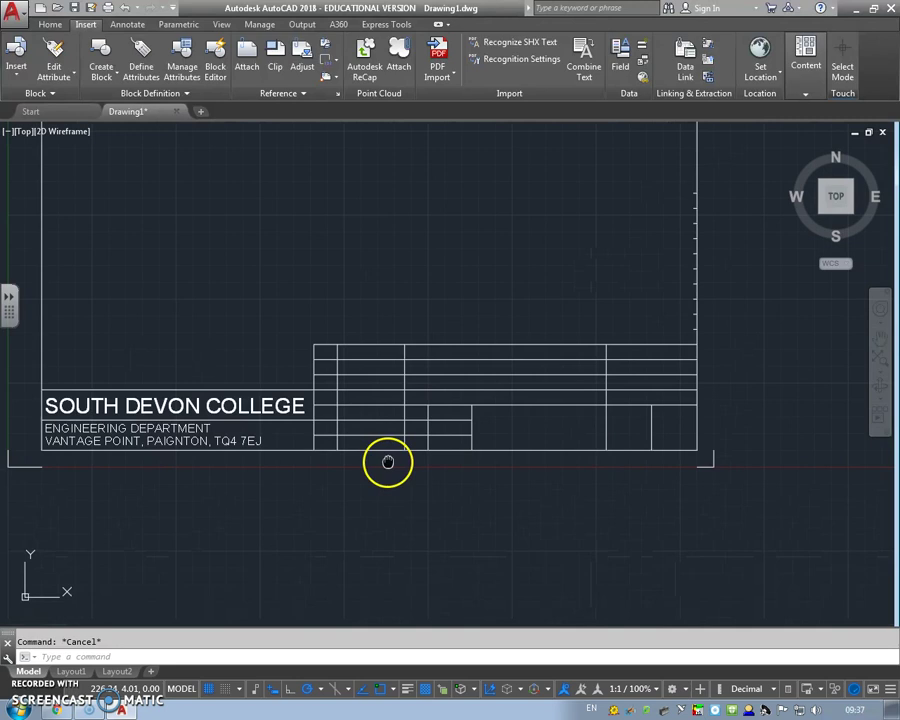
Step: Add single-line text NAME at 2.5 height in the title block's first left cell
{"action": "left_click", "coordinate": [48, 24]}
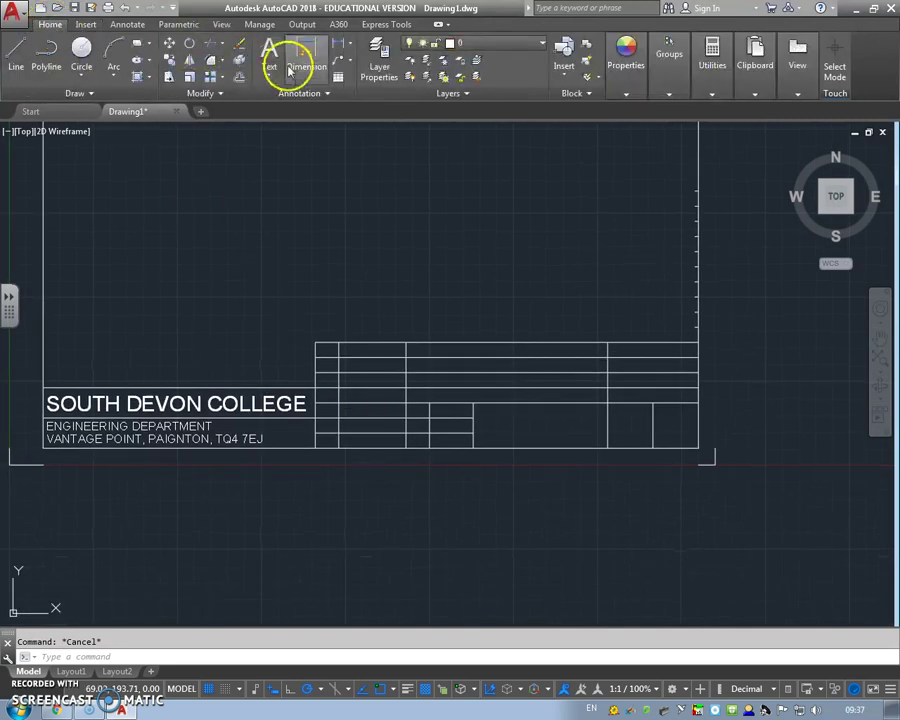
{"action": "left_click", "coordinate": [270, 75]}
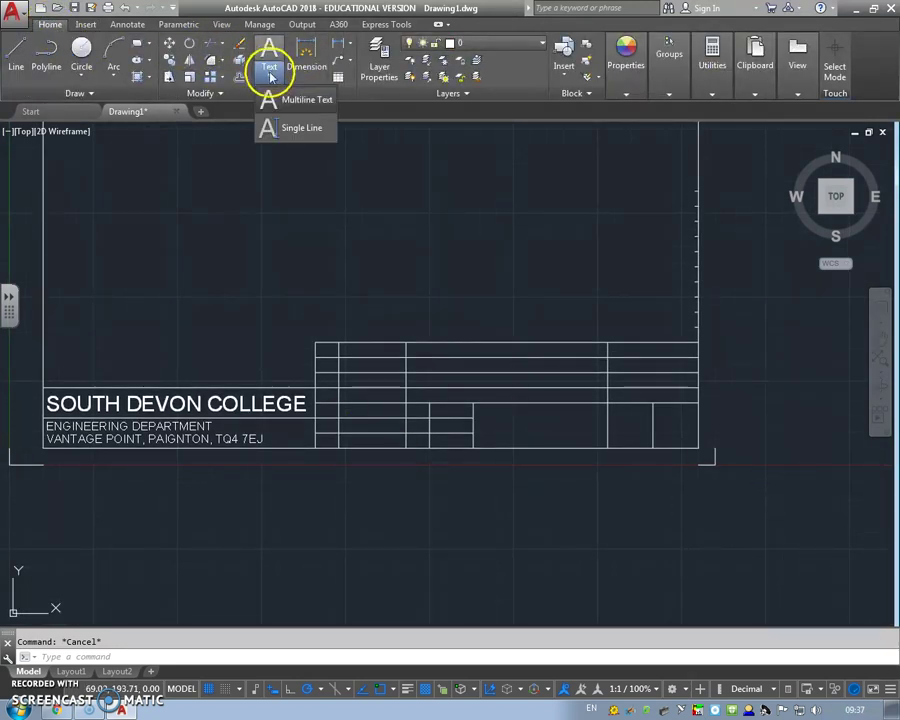
{"action": "left_click", "coordinate": [298, 133]}
{"action": "scroll", "coordinate": [337, 372], "scroll_direction": "up", "scroll_amount": 2}
{"action": "scroll", "coordinate": [324, 440], "scroll_direction": "up", "scroll_amount": 2}
{"action": "mouse_move", "coordinate": [341, 317]}
{"action": "middle_mouse_down"}
{"action": "mouse_move", "coordinate": [295, 357]}
{"action": "mouse_move", "coordinate": [235, 371]}
{"action": "middle_mouse_up"}
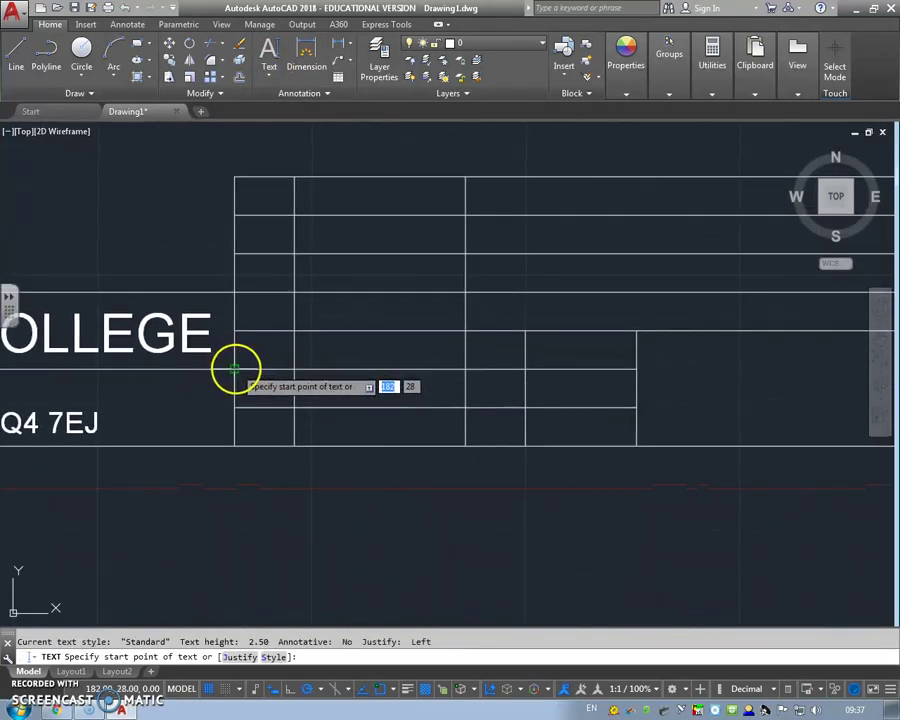
{"action": "left_click", "coordinate": [240, 365]}
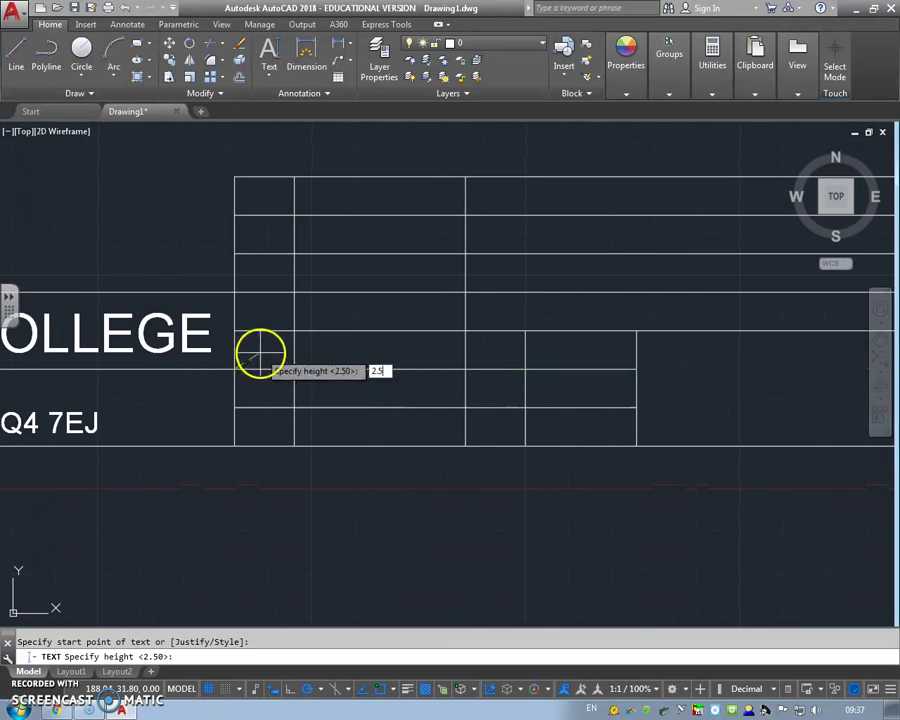
{"action": "key", "text": "Return"}
{"action": "key", "text": "Return"}
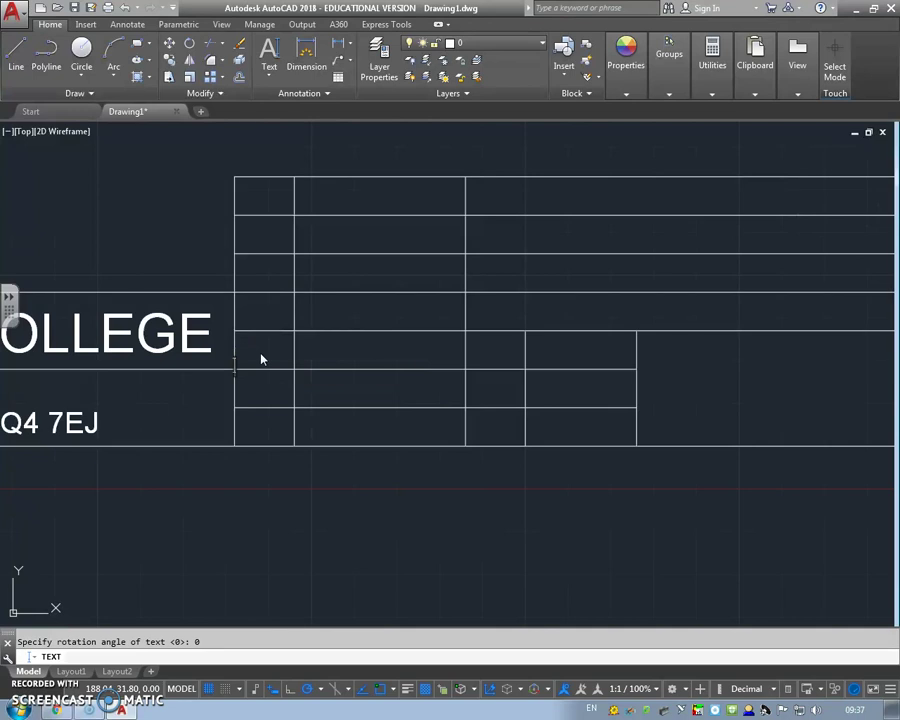
{"action": "type", "text": "NAME"}
{"action": "key", "text": "Return"}
{"action": "key", "text": "Return"}
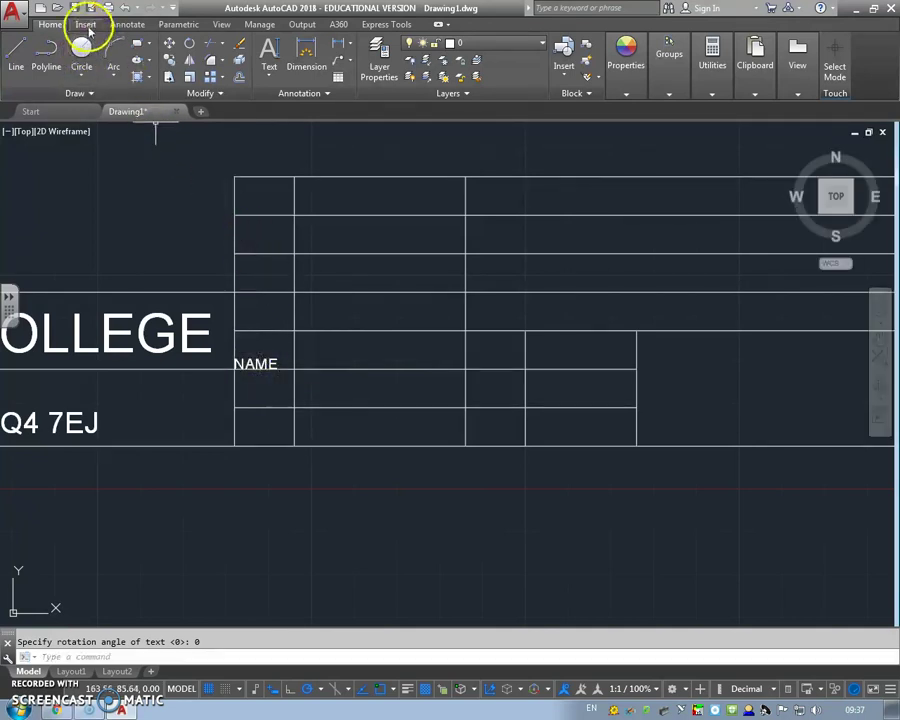
Step: Add the label DATE in the cell below NAME
{"action": "left_click", "coordinate": [86, 23]}
{"action": "left_click", "coordinate": [52, 24]}
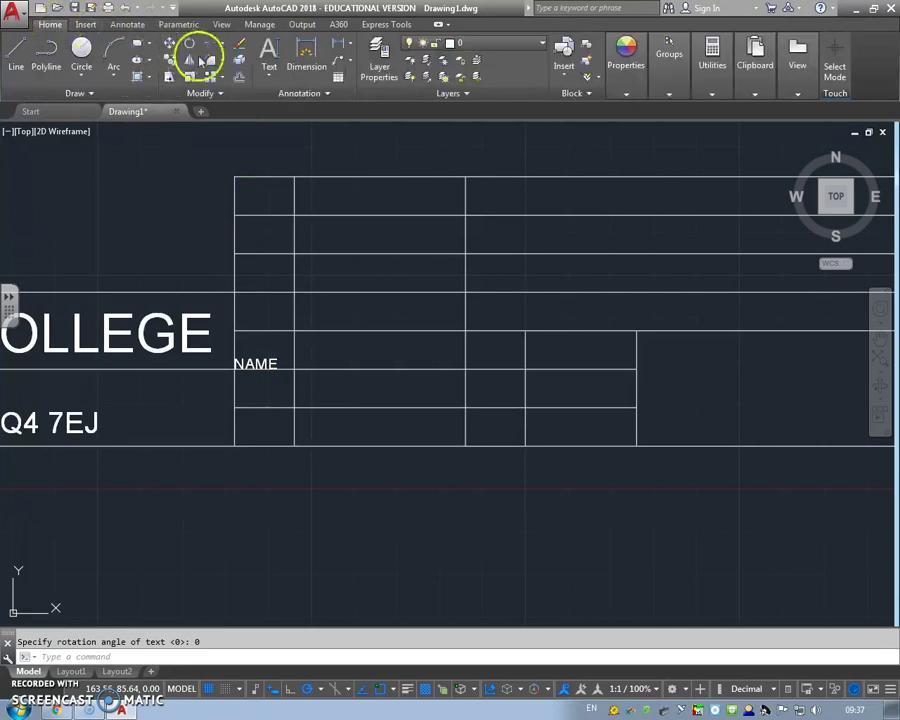
{"action": "left_click", "coordinate": [268, 75]}
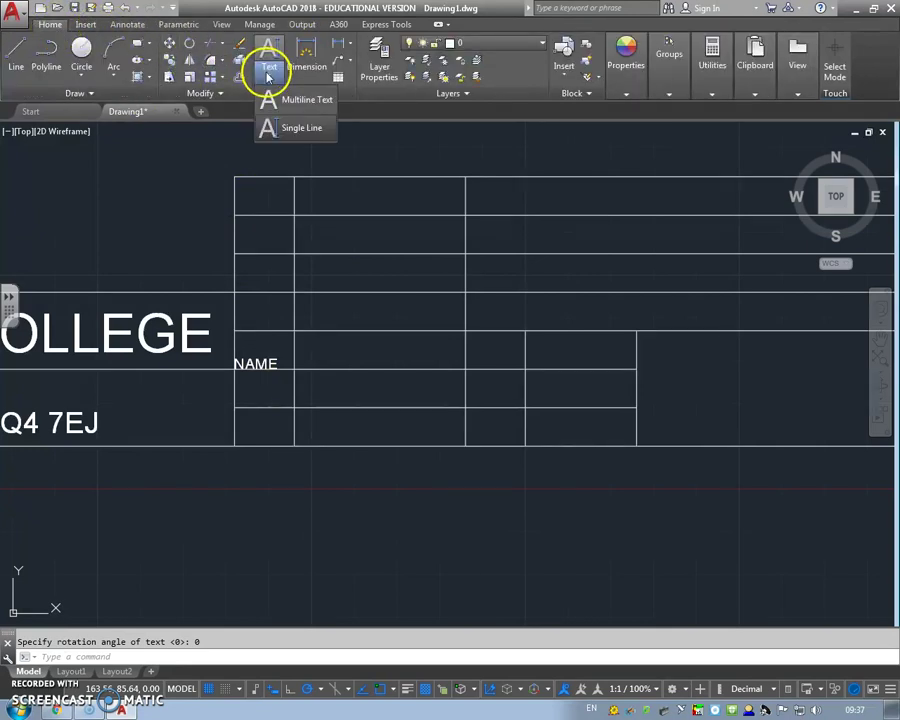
{"action": "left_click", "coordinate": [300, 129]}
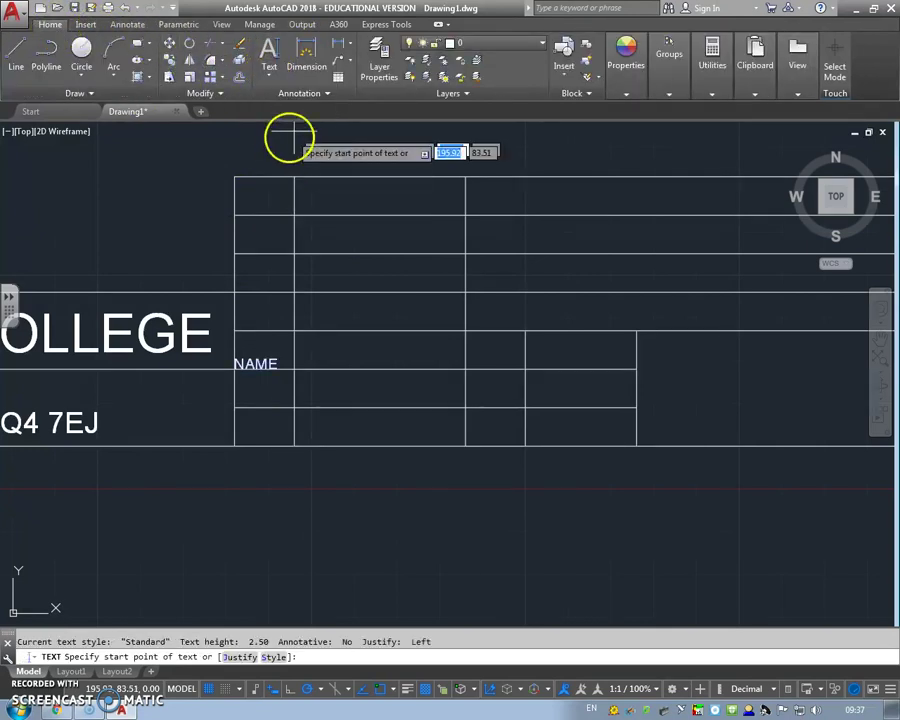
{"action": "left_click", "coordinate": [236, 405]}
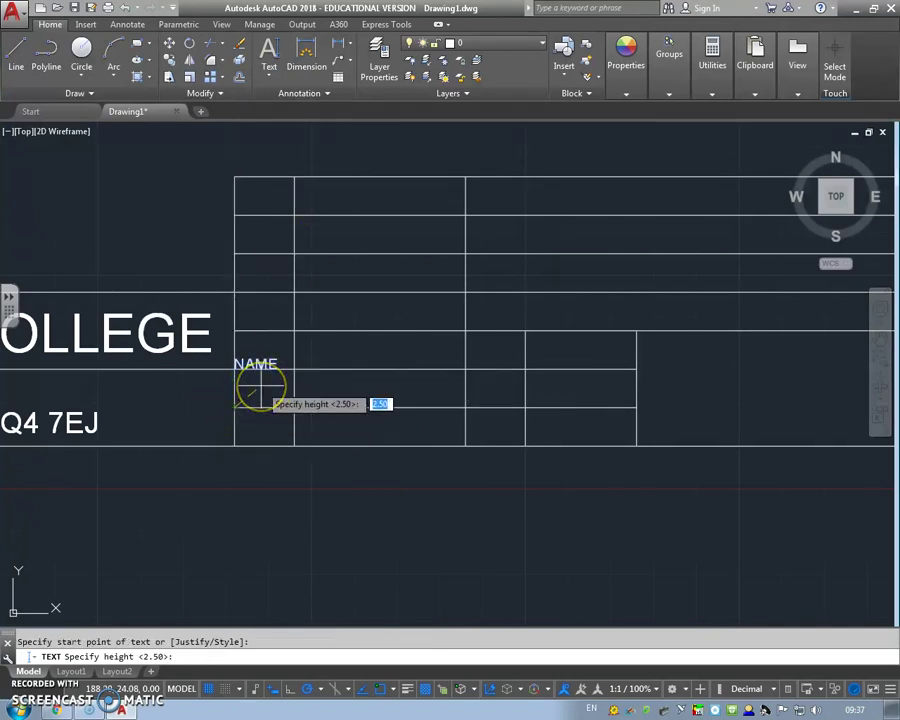
{"action": "type", "text": "2.5"}
{"action": "key", "text": "Return"}
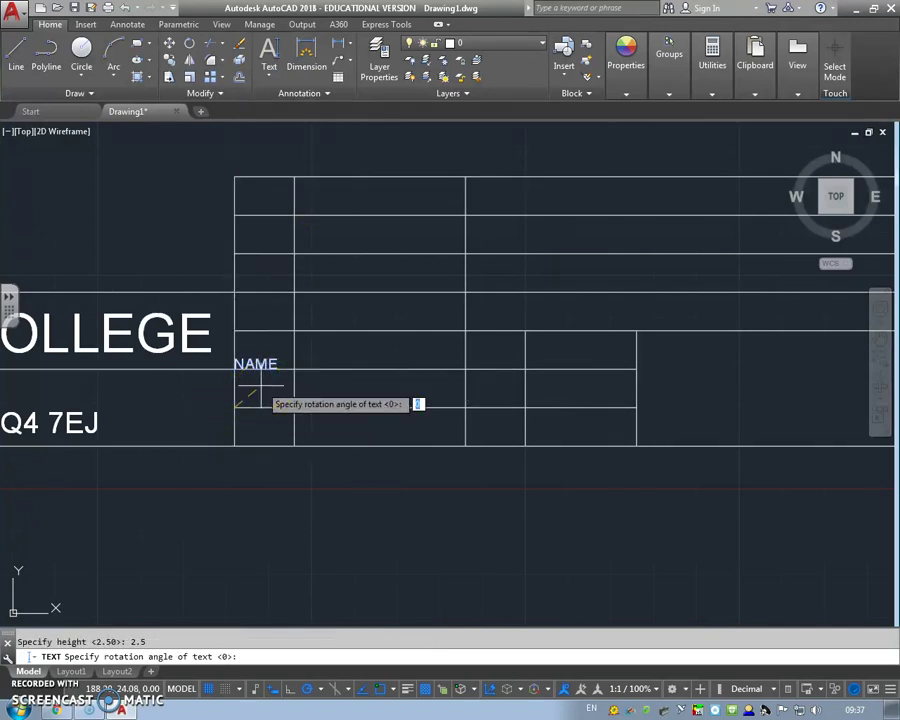
{"action": "key", "text": "Return"}
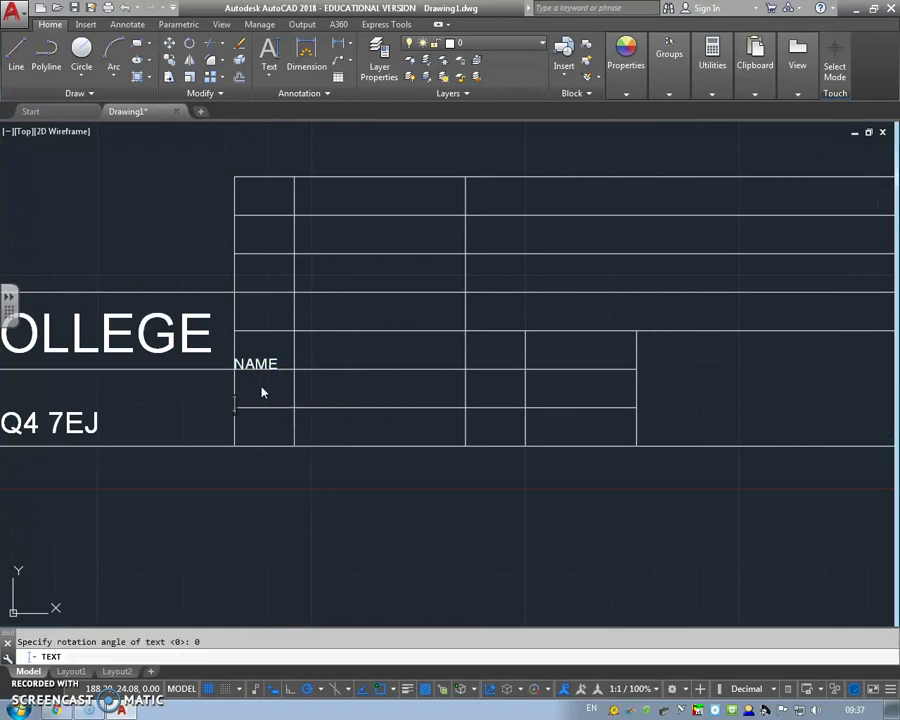
{"action": "type", "text": "DATE"}
{"action": "key", "text": "Return"}
{"action": "key", "text": "Return"}
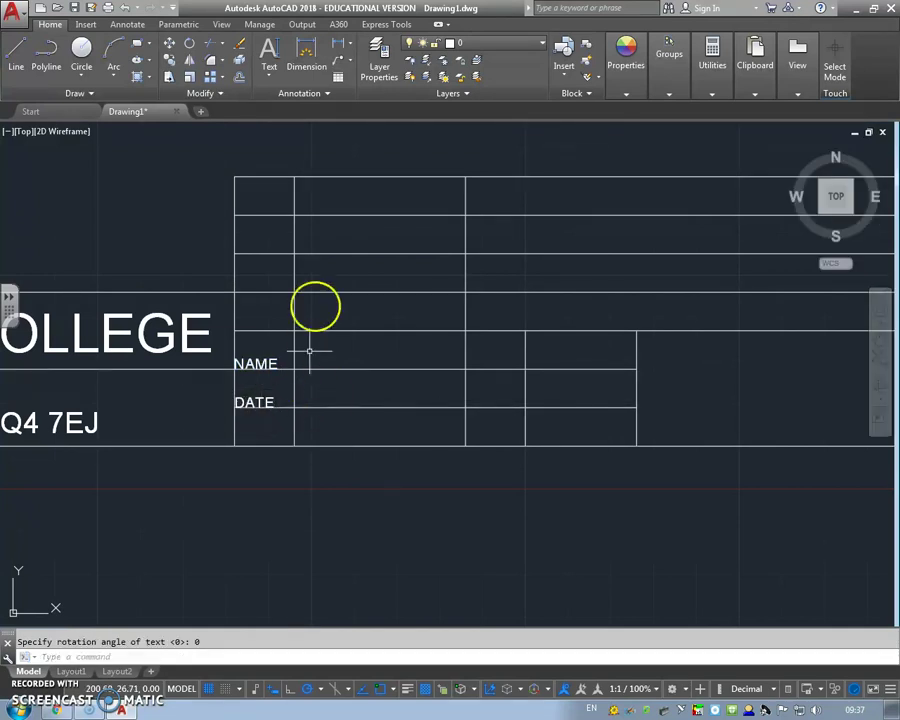
Step: Add the label YEAR in the cell below DATE
{"action": "left_click", "coordinate": [269, 48]}
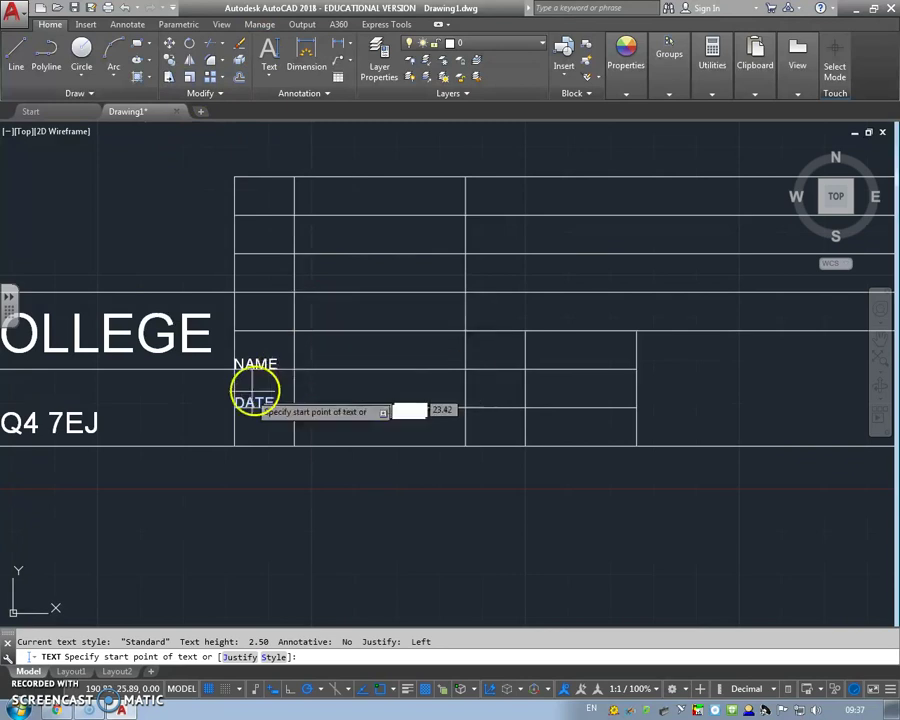
{"action": "left_click", "coordinate": [237, 442]}
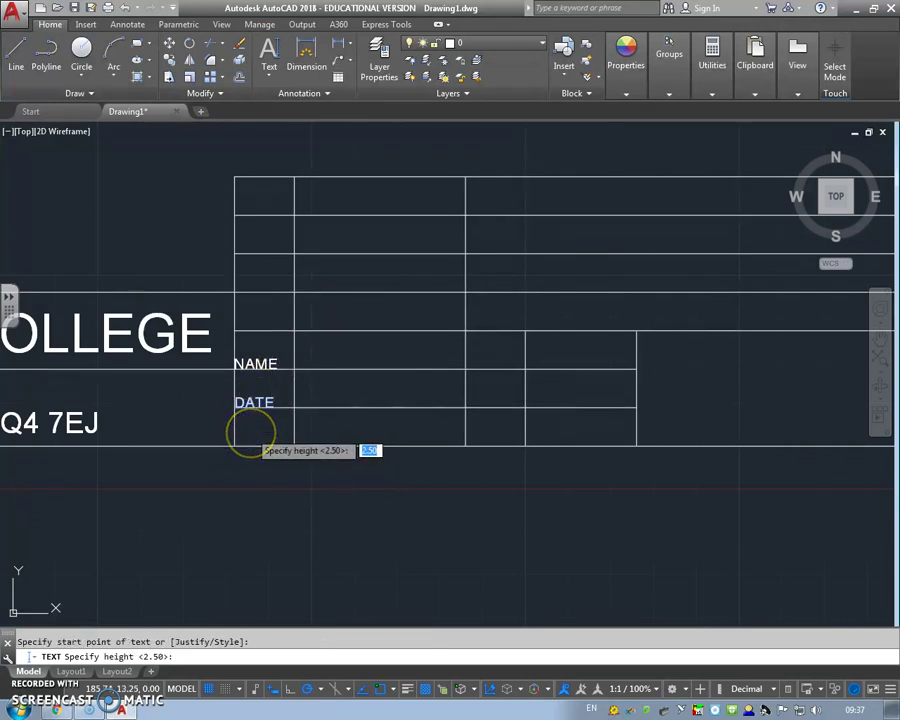
{"action": "key", "text": "Return"}
{"action": "key", "text": "Return"}
{"action": "type", "text": "Y"}
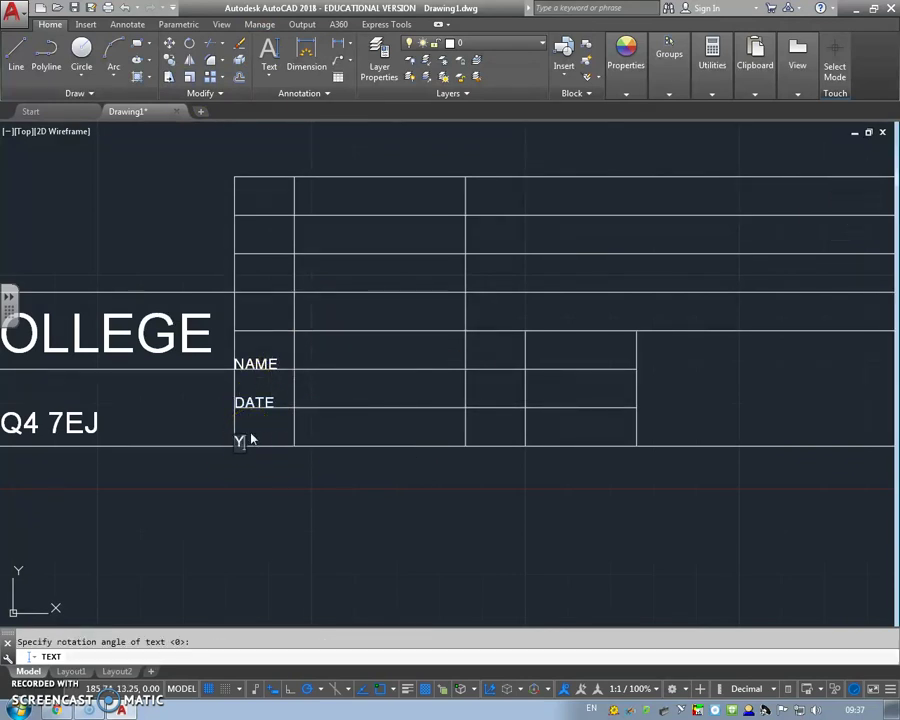
{"action": "type", "text": "EAR"}
{"action": "key", "text": "Return"}
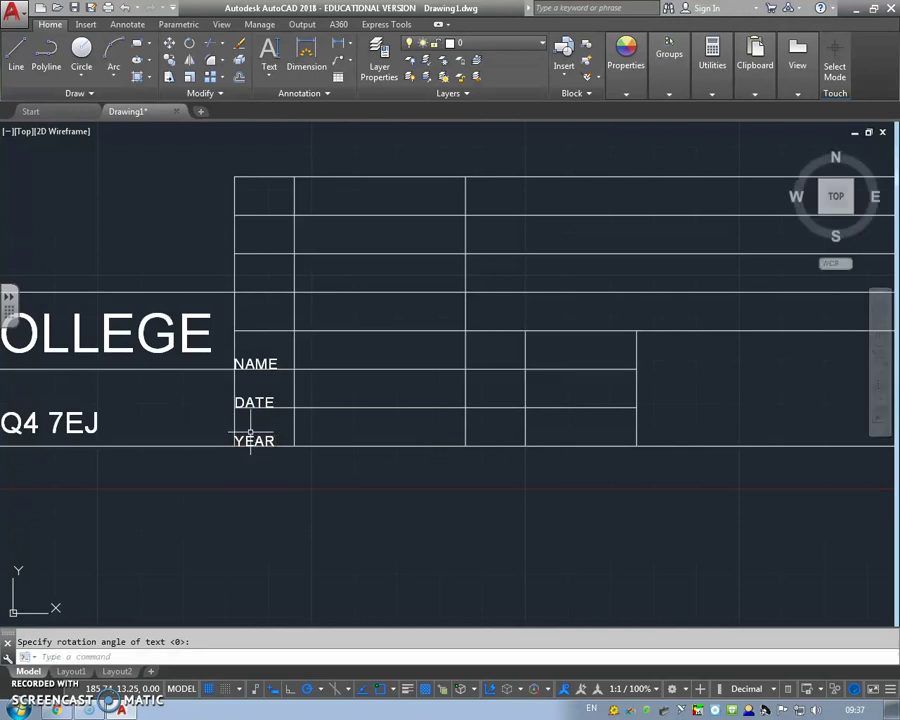
{"action": "middle_click_drag", "start_coordinate": [400, 316], "coordinate": [327, 345]}
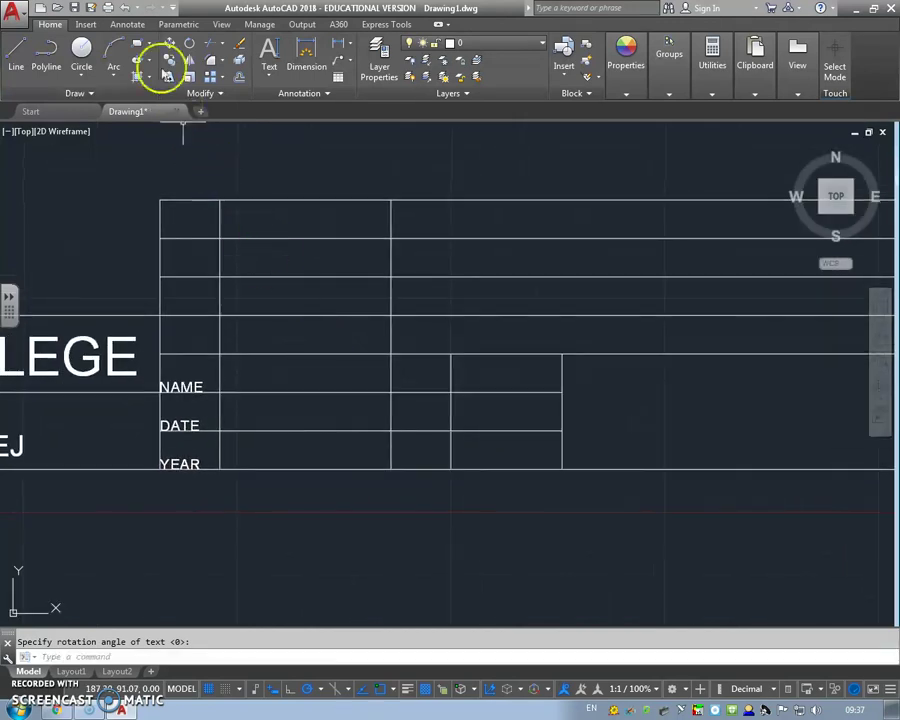
Step: Place the label SCALE beside NAME with default height and rotation
{"action": "left_click", "coordinate": [268, 50]}
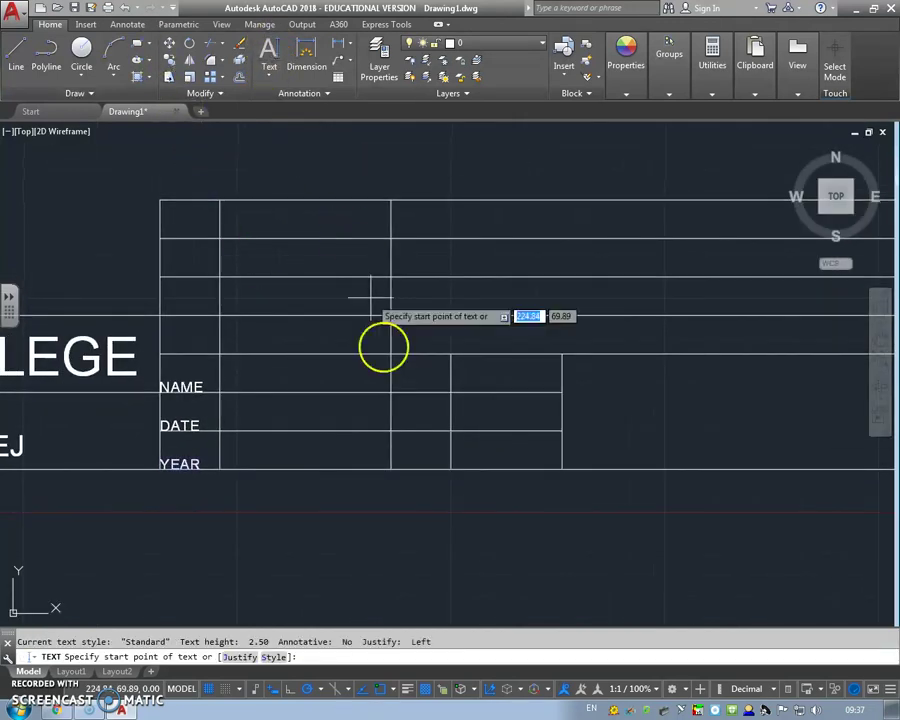
{"action": "left_click", "coordinate": [397, 384]}
{"action": "key", "text": "Return"}
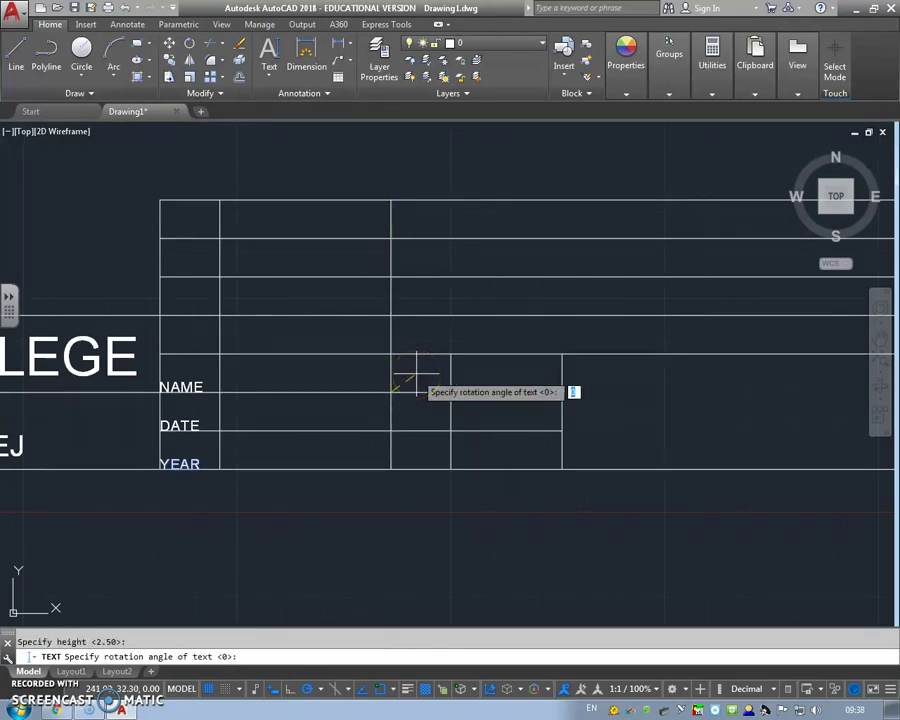
{"action": "key", "text": "Return"}
{"action": "type", "text": "SCALE"}
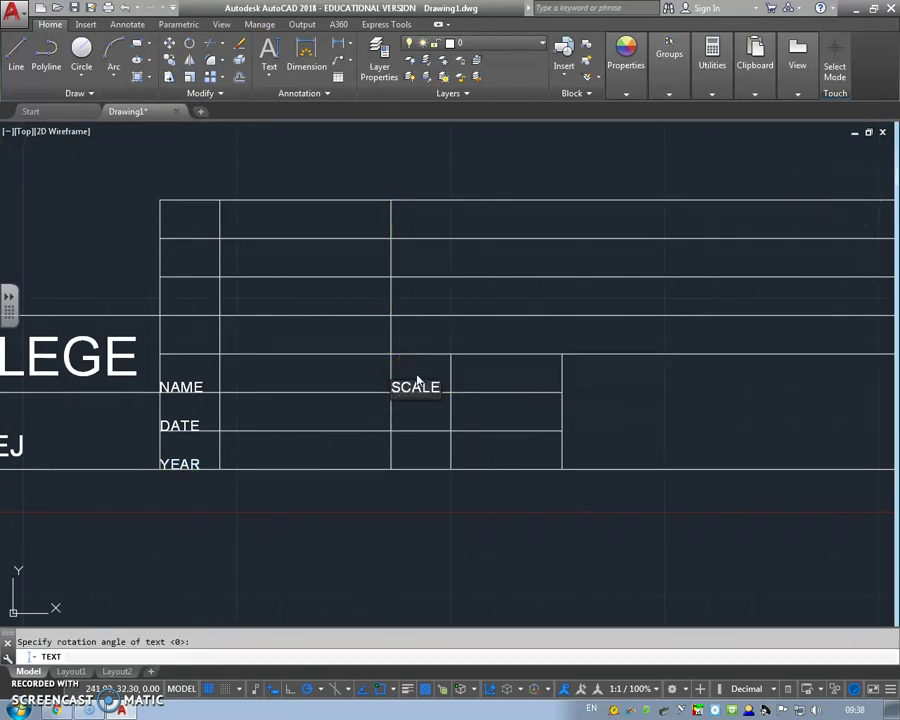
{"action": "key", "text": "Return"}
{"action": "key", "text": "Return"}
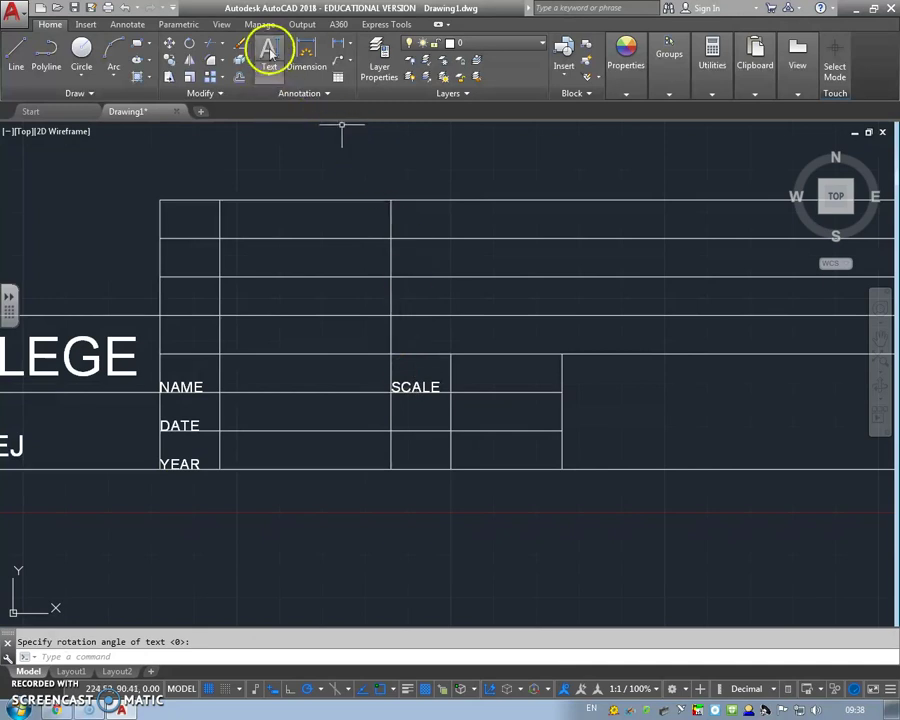
Step: Place the label APPD in the cell beside DATE
{"action": "left_click", "coordinate": [270, 52]}
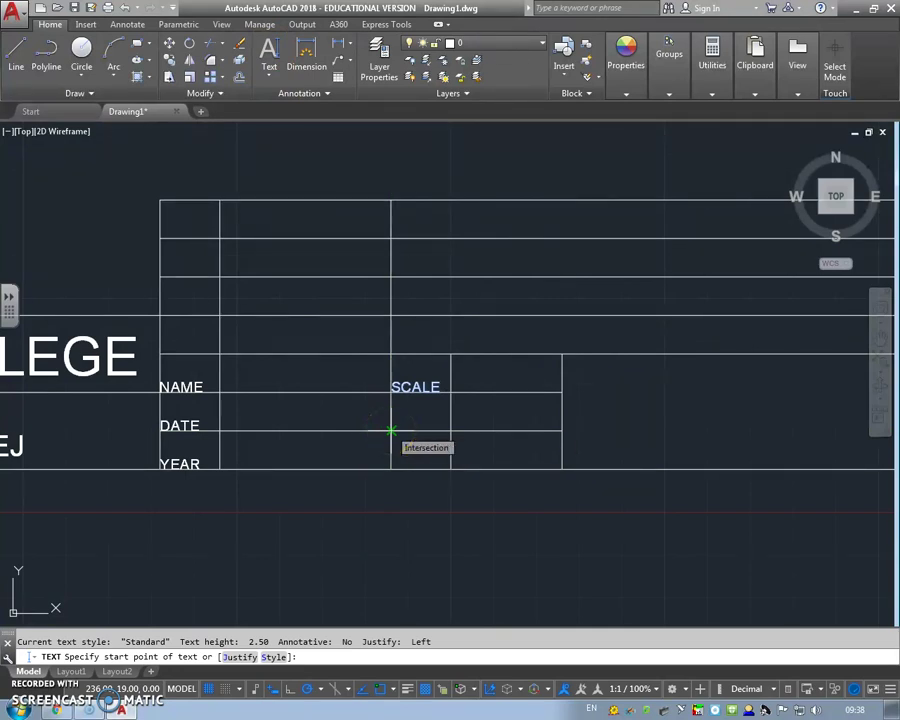
{"action": "left_click", "coordinate": [391, 431]}
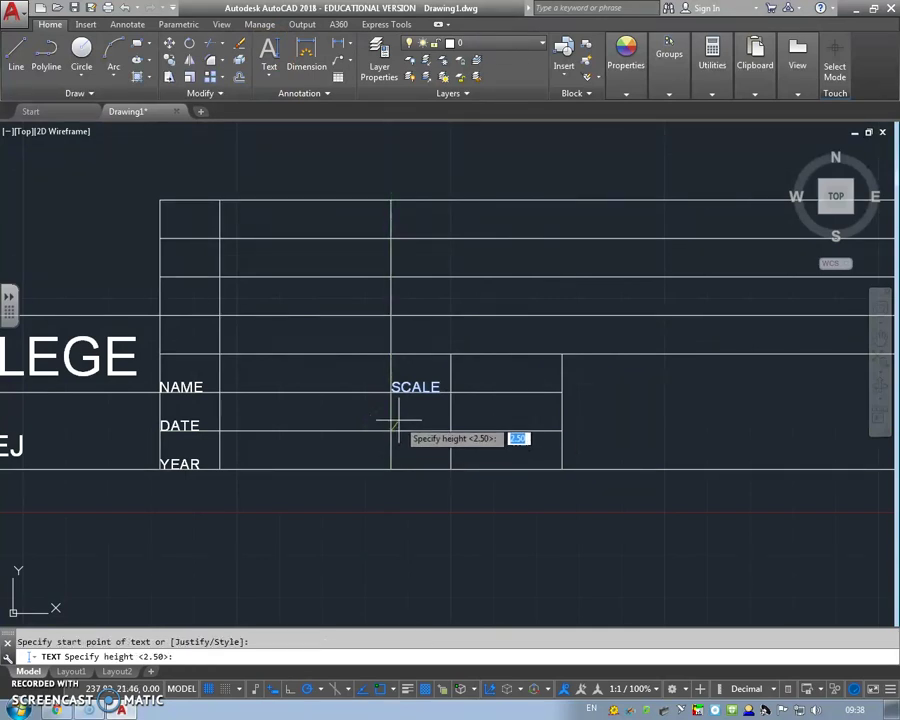
{"action": "key", "text": "Return"}
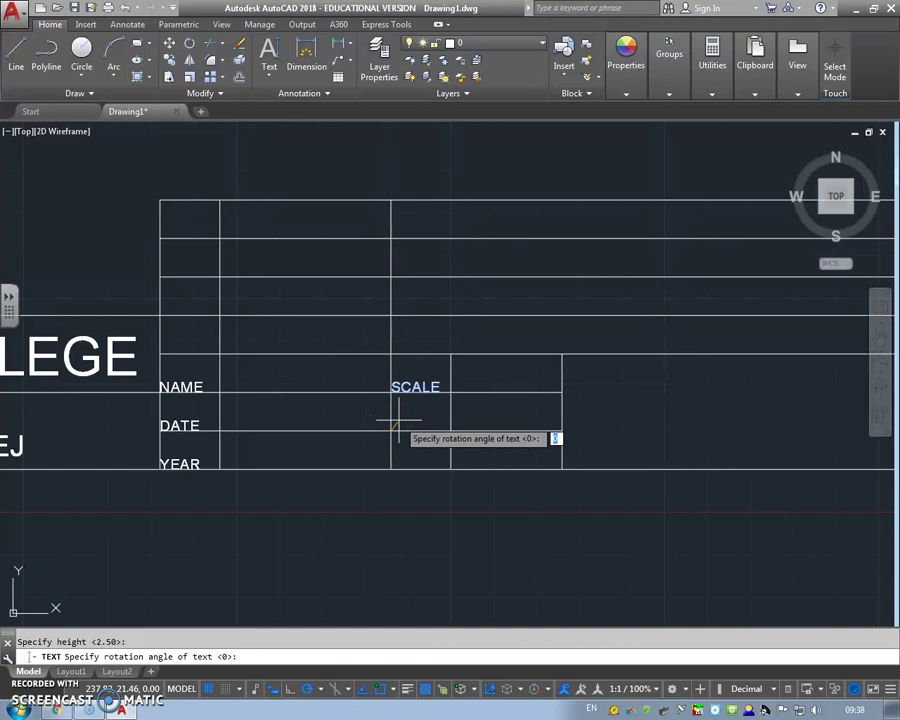
{"action": "key", "text": "Return"}
{"action": "type", "text": "APP"}
{"action": "key", "text": "Return"}
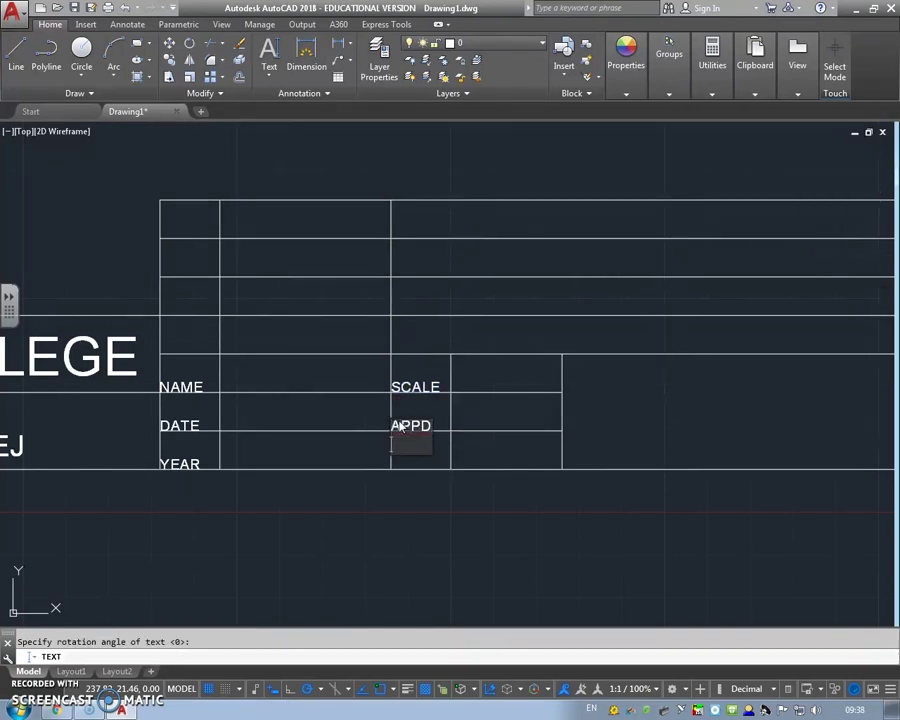
{"action": "key", "text": "Return"}
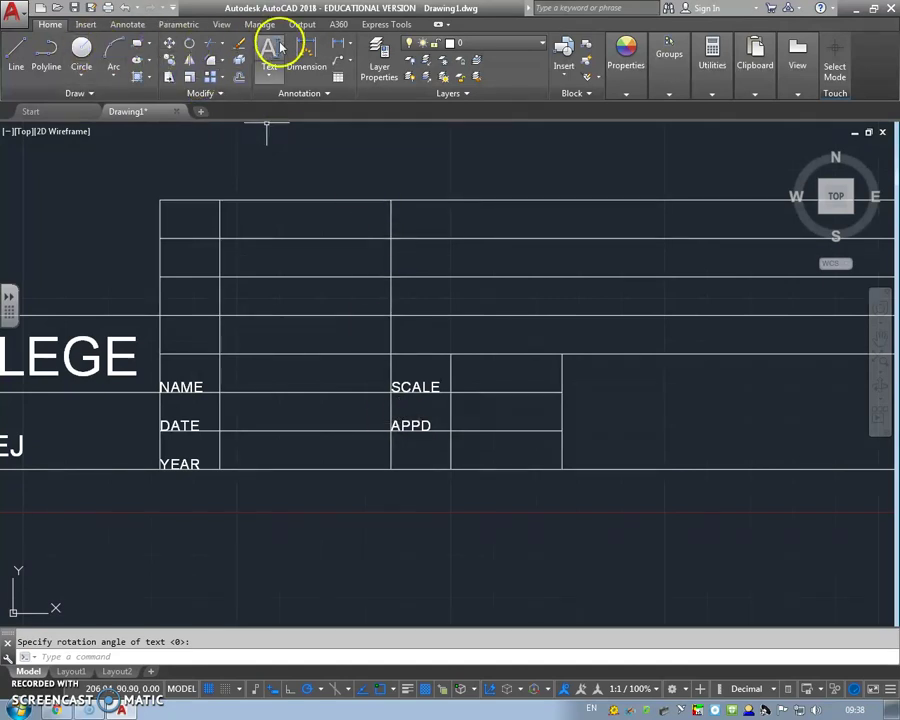
Step: Place the label COURSE in the cell beside YEAR
{"action": "left_click", "coordinate": [270, 50]}
{"action": "left_click", "coordinate": [391, 468]}
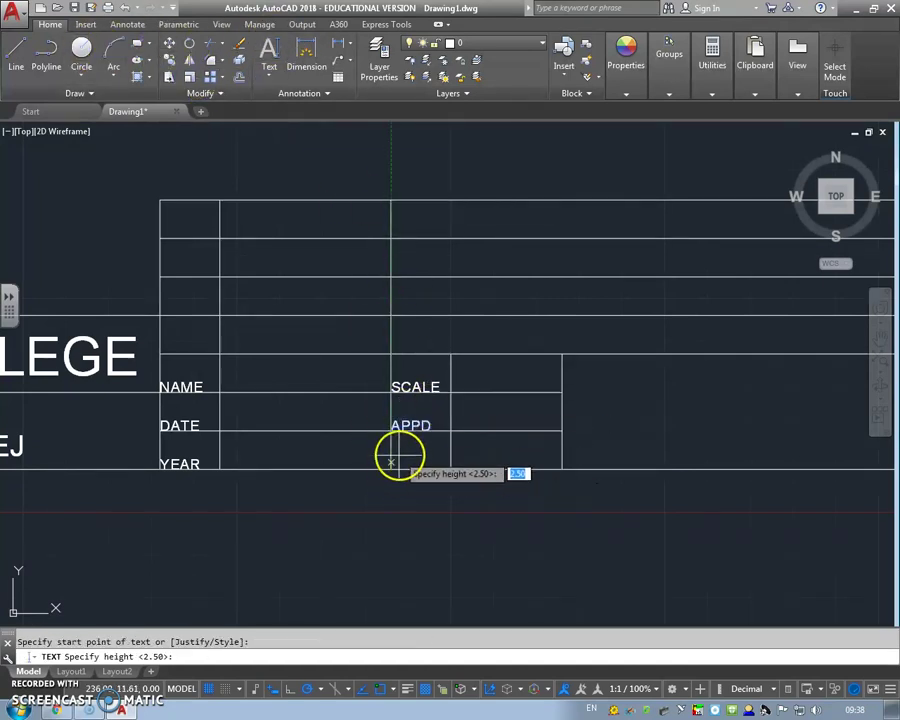
{"action": "key", "text": "Return"}
{"action": "key", "text": "Return"}
{"action": "type", "text": "C"}
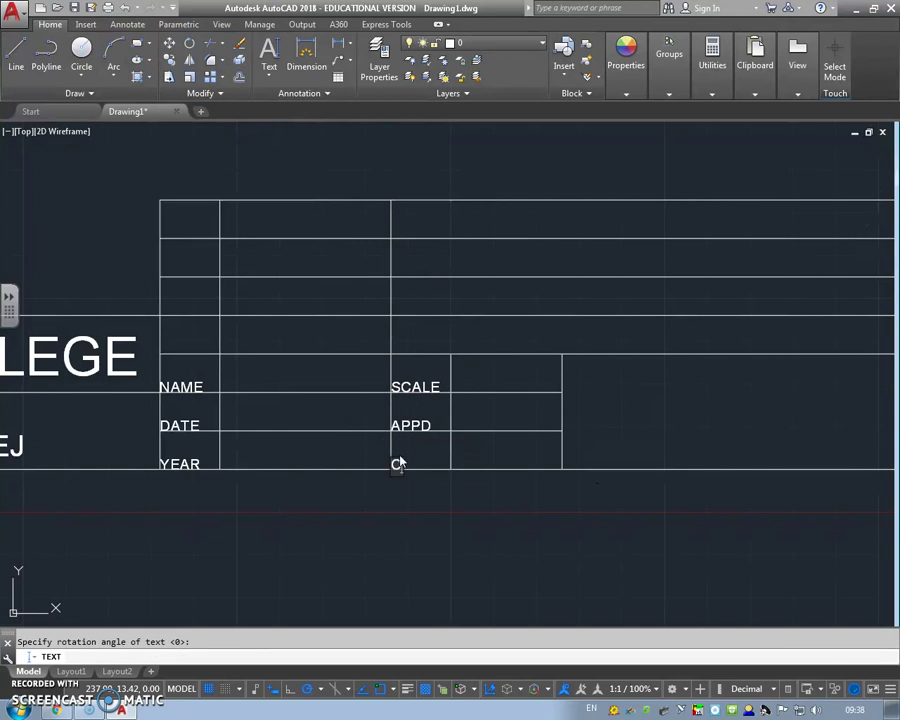
{"action": "key", "text": "Return"}
{"action": "key", "text": "Return"}
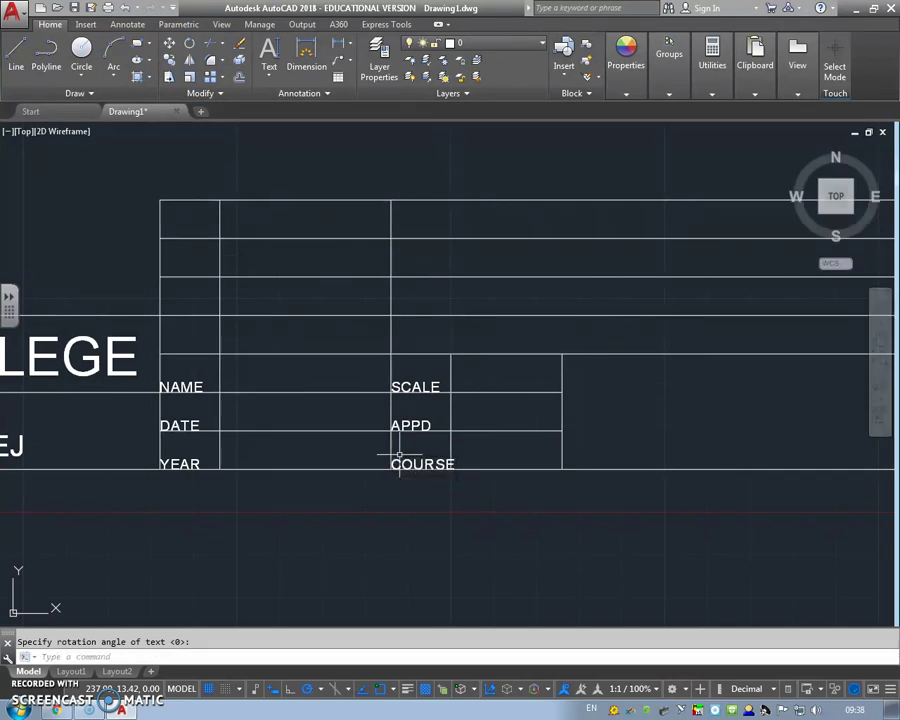
{"action": "mouse_move", "coordinate": [474, 412]}
{"action": "middle_mouse_down"}
{"action": "mouse_move", "coordinate": [526, 428]}
{"action": "mouse_move", "coordinate": [529, 451]}
{"action": "middle_mouse_up"}
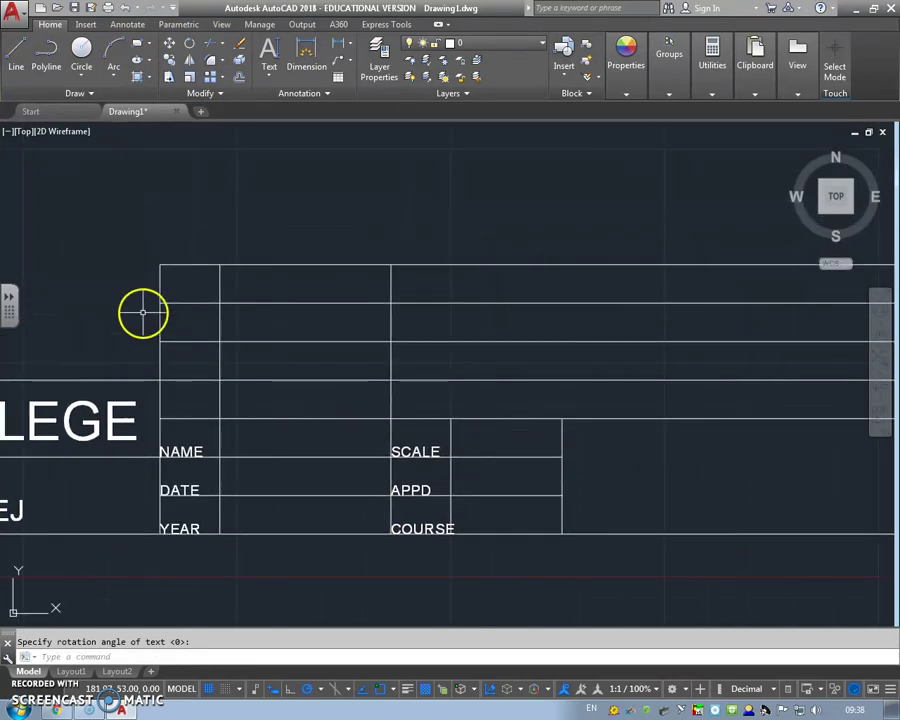
Step: Add the REF and DESCRIPTION labels in the row above NAME
{"action": "left_click", "coordinate": [268, 52]}
{"action": "left_click", "coordinate": [172, 400]}
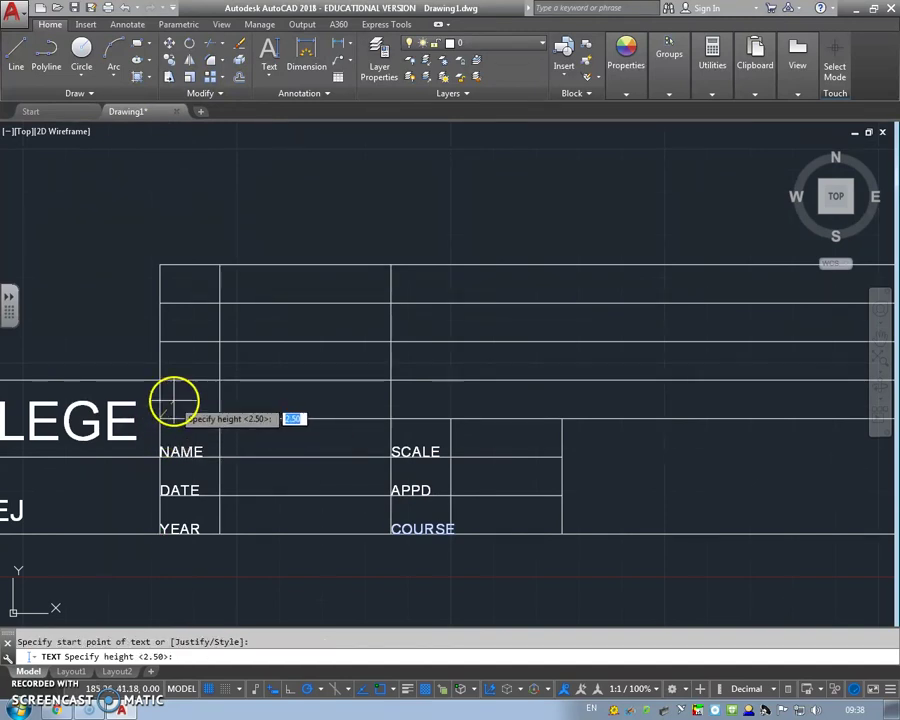
{"action": "key", "text": "Return"}
{"action": "key", "text": "Return"}
{"action": "type", "text": "REF"}
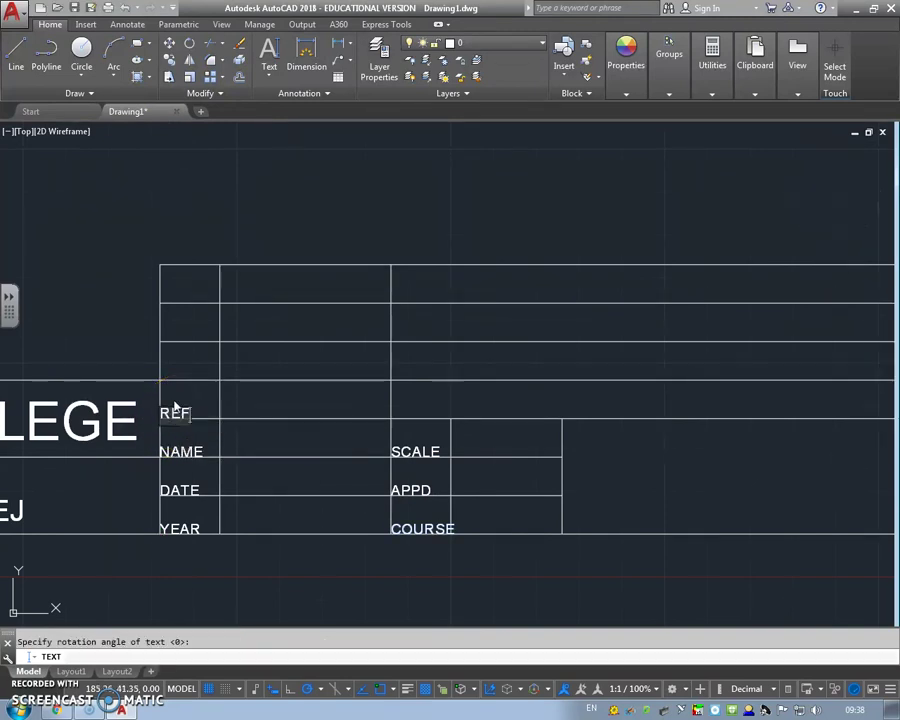
{"action": "key", "text": "Return"}
{"action": "key", "text": "Return"}
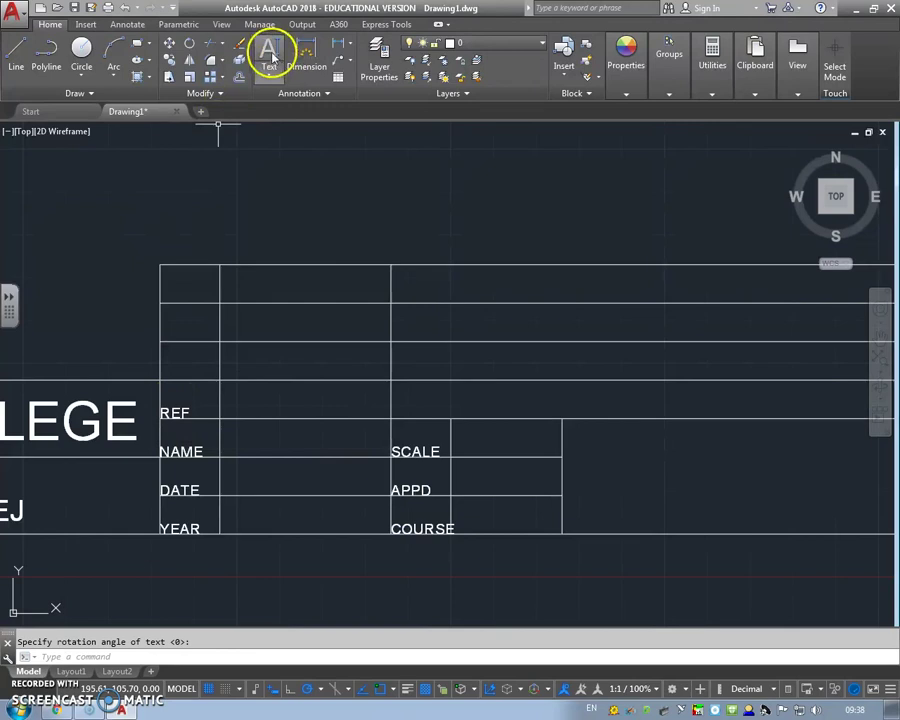
{"action": "left_click", "coordinate": [268, 52]}
{"action": "left_click", "coordinate": [222, 413]}
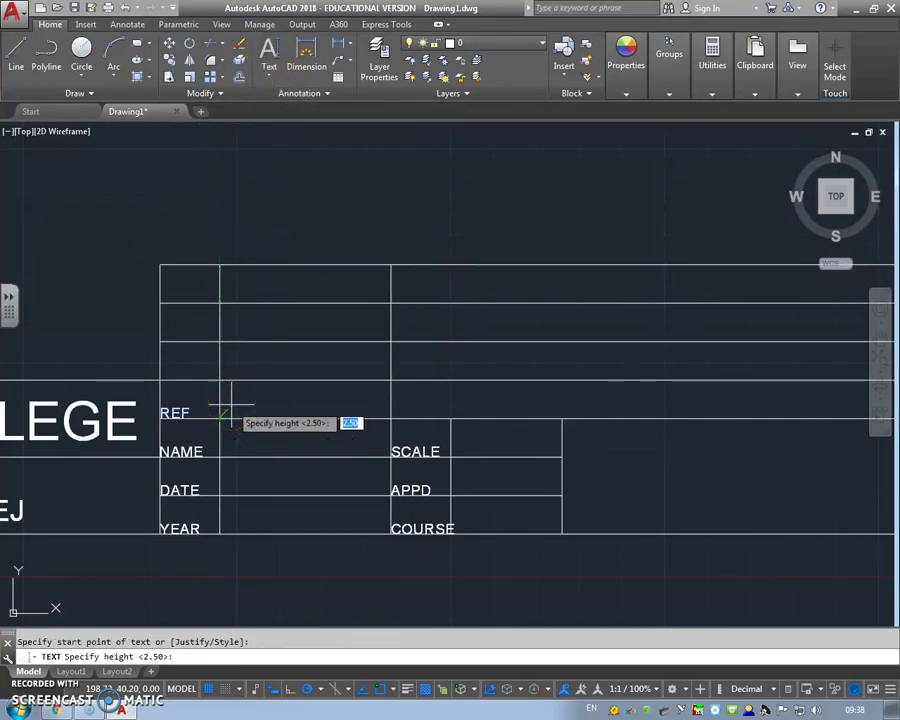
{"action": "key", "text": "Return"}
{"action": "key", "text": "Return"}
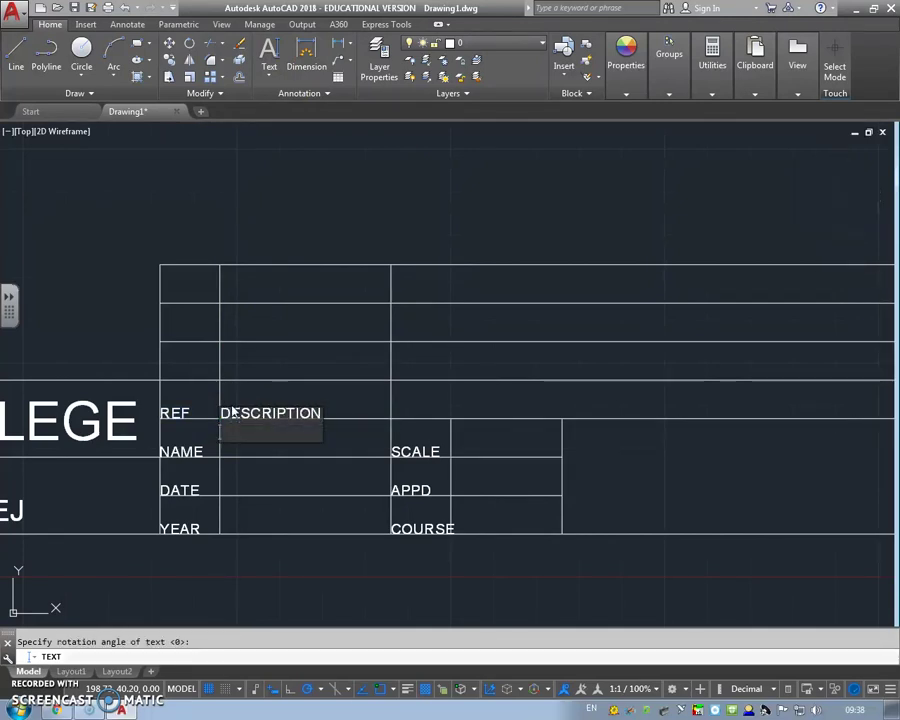
{"action": "key", "text": "Return"}
{"action": "key", "text": "Return"}
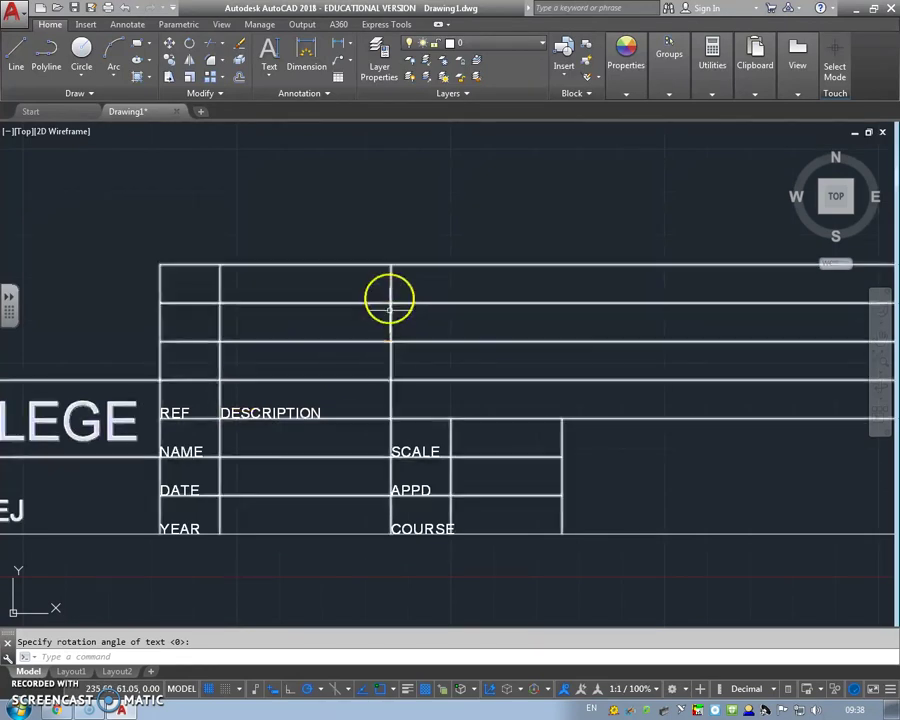
Step: Add the TITLE label in the cell beside SCALE
{"action": "middle_click_drag", "start_coordinate": [390, 263], "coordinate": [309, 305]}
{"action": "mouse_move", "coordinate": [344, 374]}
{"action": "middle_mouse_down"}
{"action": "mouse_move", "coordinate": [274, 376]}
{"action": "mouse_move", "coordinate": [254, 366]}
{"action": "middle_mouse_up"}
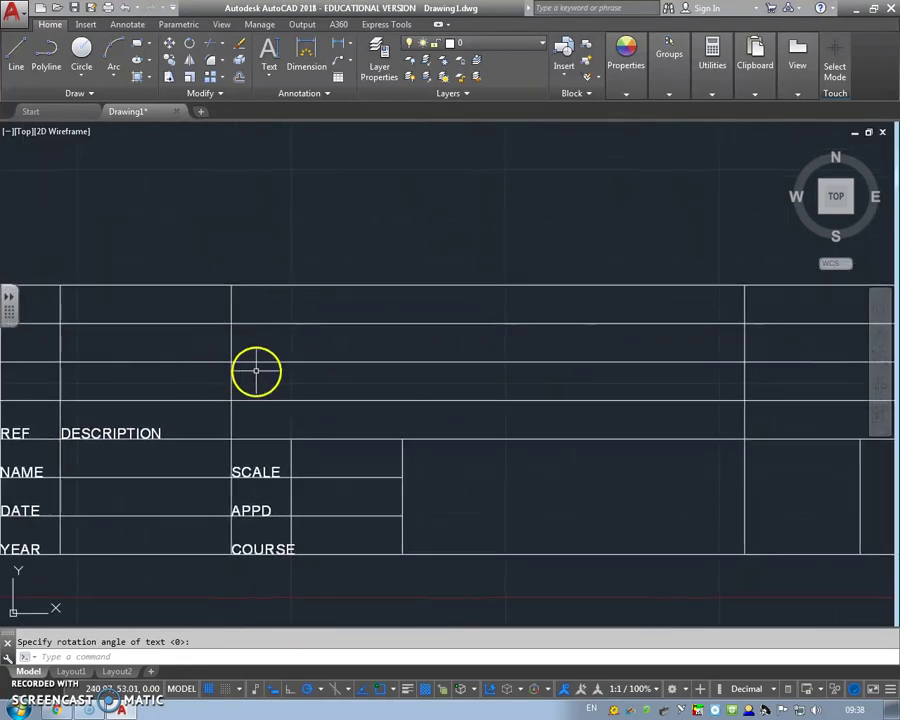
{"action": "left_click", "coordinate": [268, 50]}
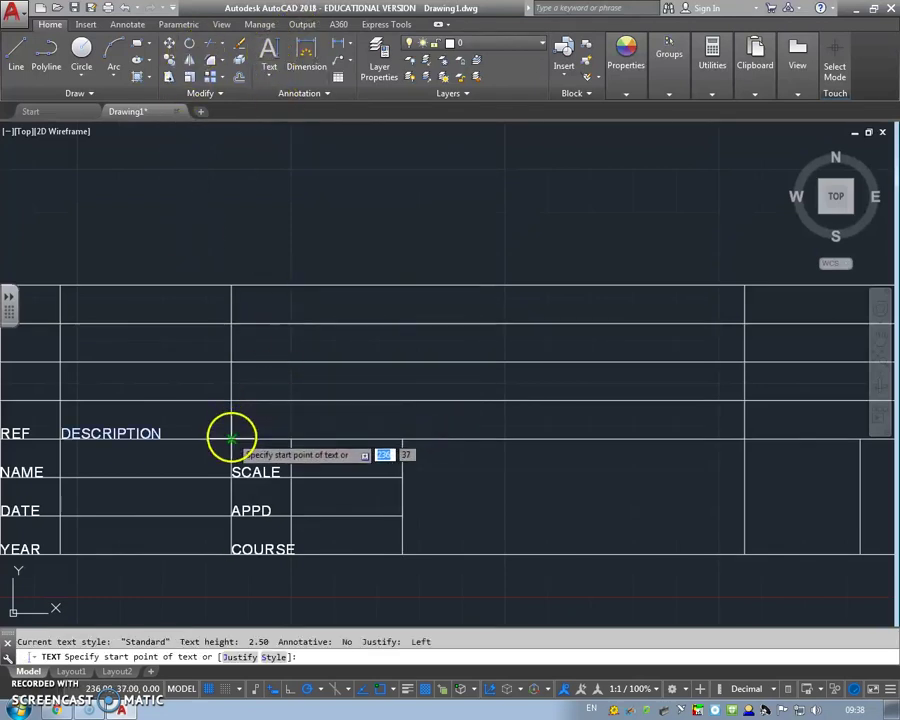
{"action": "left_click", "coordinate": [402, 478]}
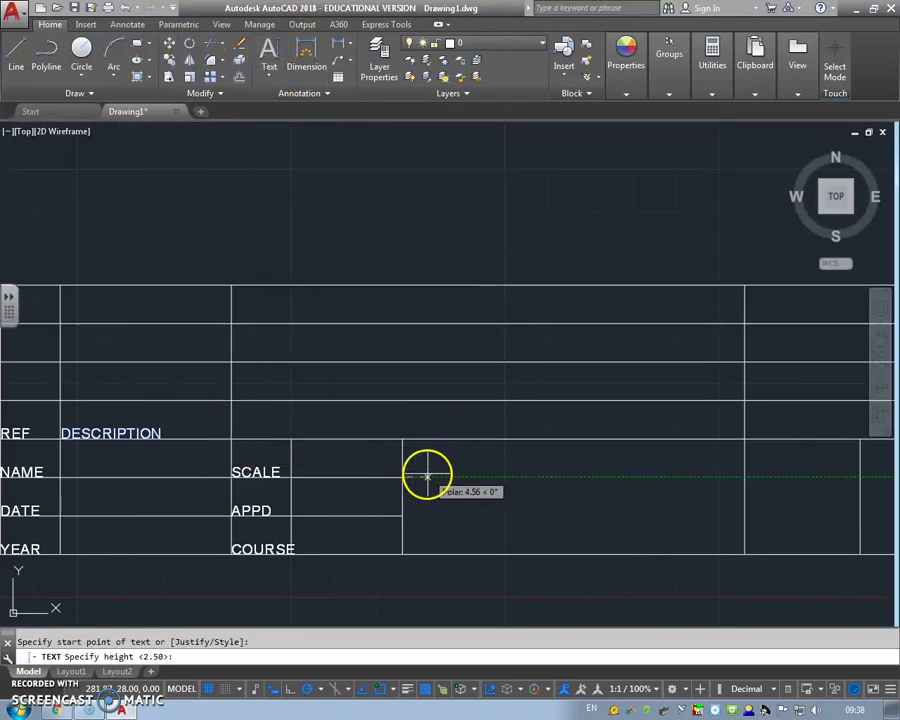
{"action": "key", "text": "Return"}
{"action": "key", "text": "Return"}
{"action": "type", "text": "ITLE"}
{"action": "key", "text": "Return"}
{"action": "key", "text": "Return"}
{"action": "middle_click_drag", "start_coordinate": [601, 453], "coordinate": [452, 460]}
Step: Start a label beside TITLE and cancel the misplaced attempt
{"action": "key", "text": "Return"}
{"action": "left_click", "coordinate": [268, 484]}
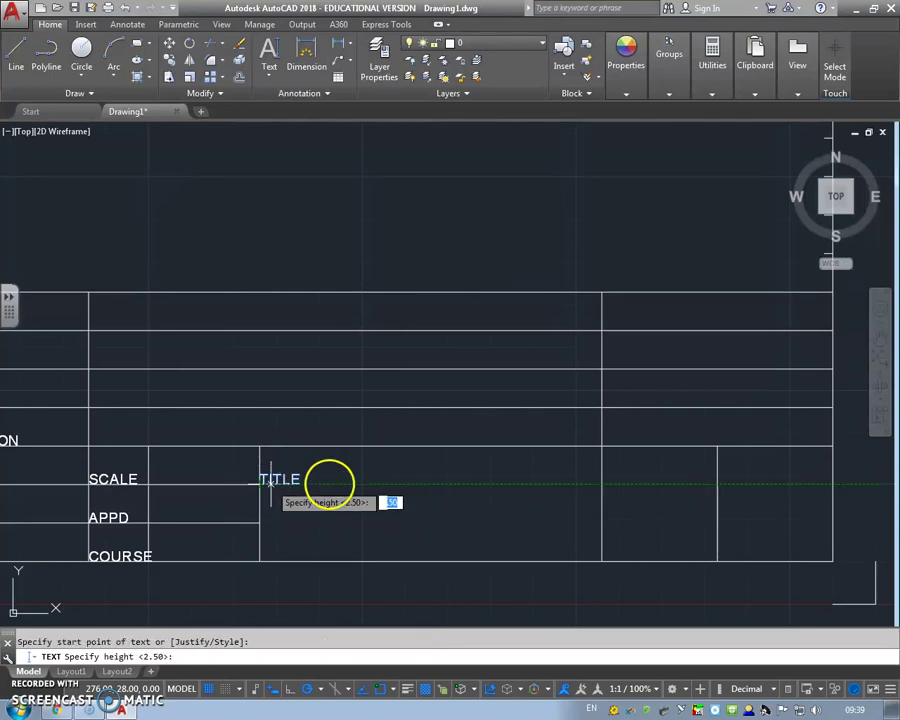
{"action": "key", "text": "Return"}
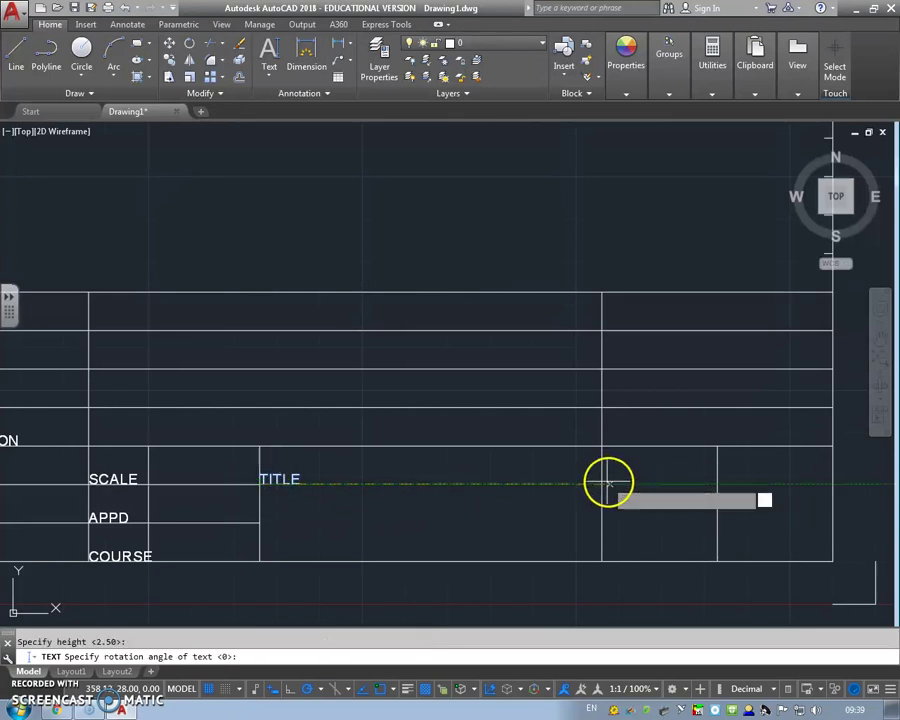
{"action": "key", "text": "Return"}
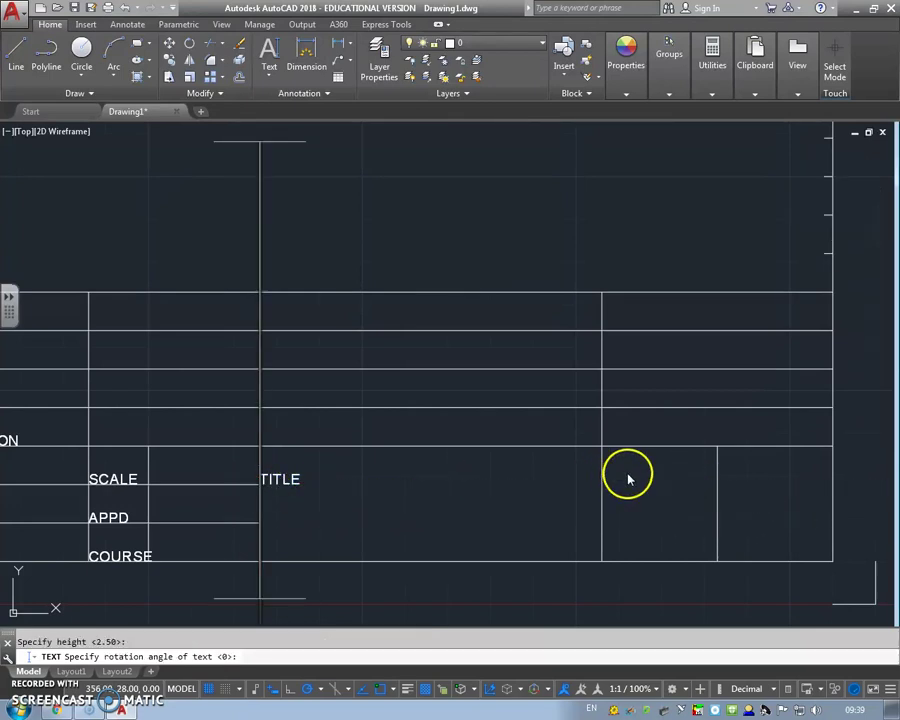
{"action": "key", "text": "Return"}
{"action": "key", "text": "Return"}
{"action": "left_click", "coordinate": [262, 484]}
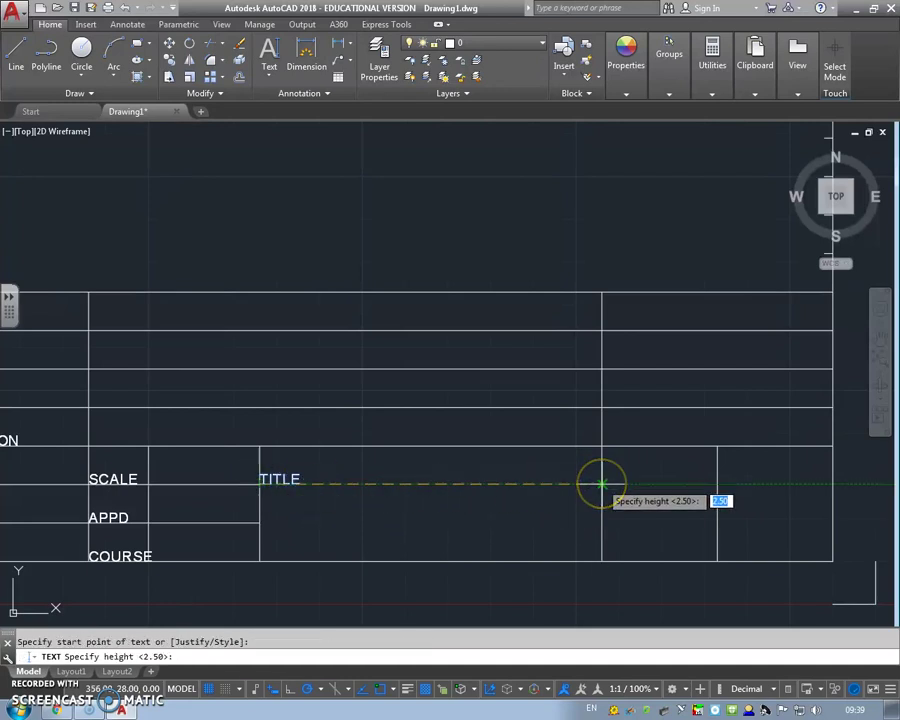
{"action": "key", "text": "Escape"}
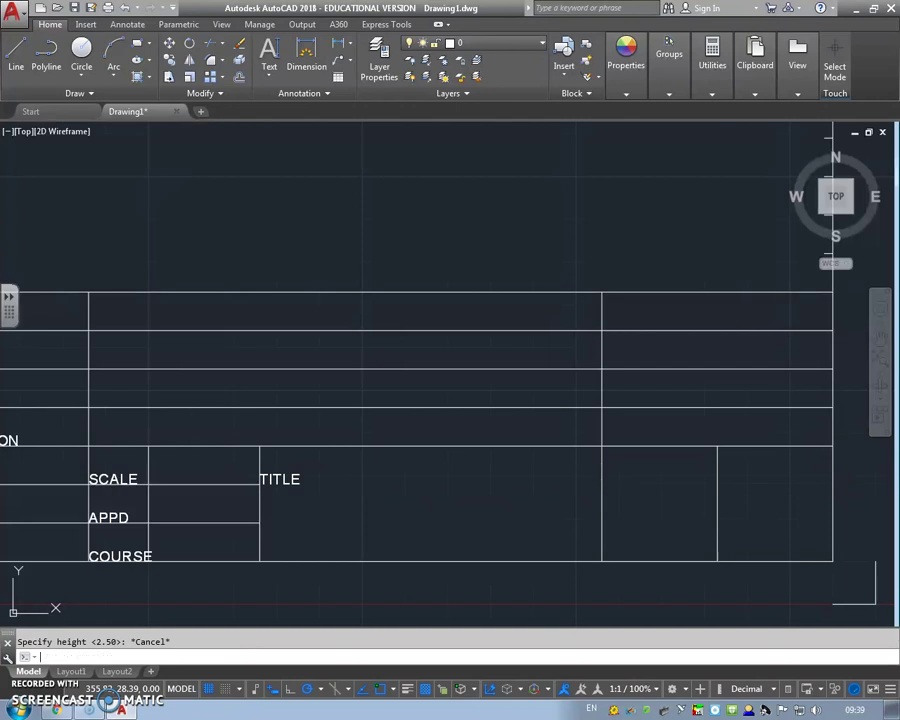
{"action": "key", "text": "Return"}
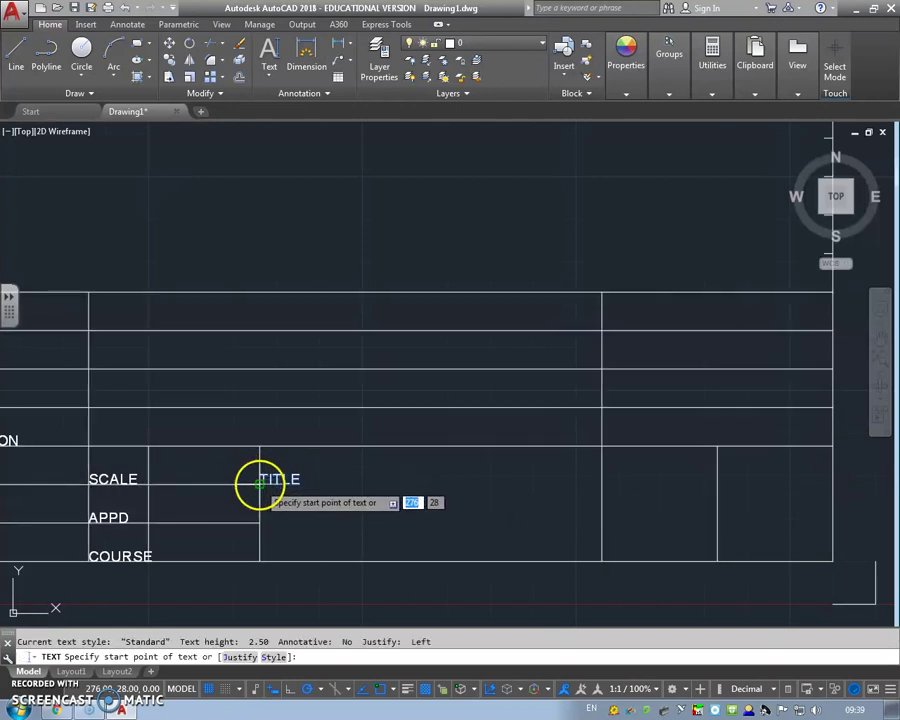
Step: Place the PROJECTION label in the cell after TITLE, correcting its capitalisation
{"action": "left_click", "coordinate": [601, 484]}
{"action": "key", "text": "Return"}
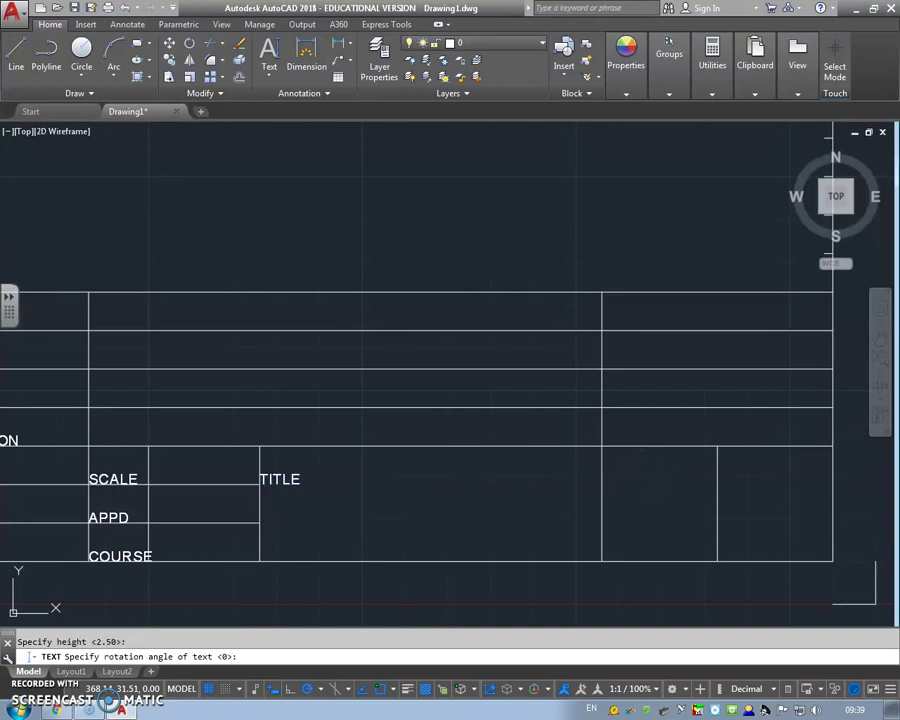
{"action": "key", "text": "Return"}
{"action": "type", "text": "pROJECTION"}
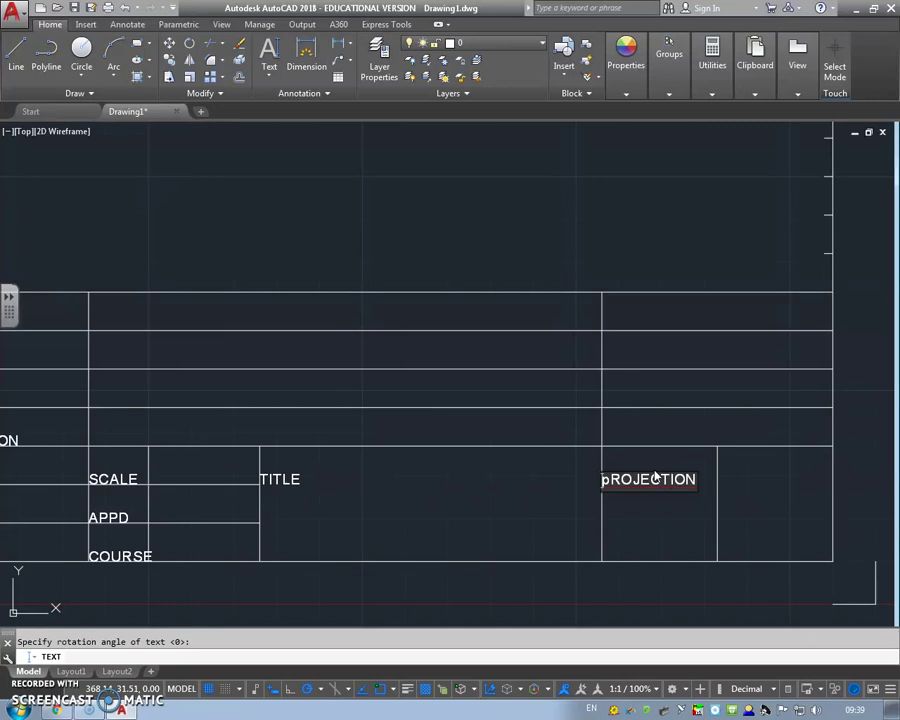
{"action": "key", "text": "Home"}
{"action": "key", "text": "Delete"}
{"action": "type", "text": "P"}
{"action": "key", "text": "Return"}
{"action": "key", "text": "BackSpace"}
{"action": "key", "text": "Return"}
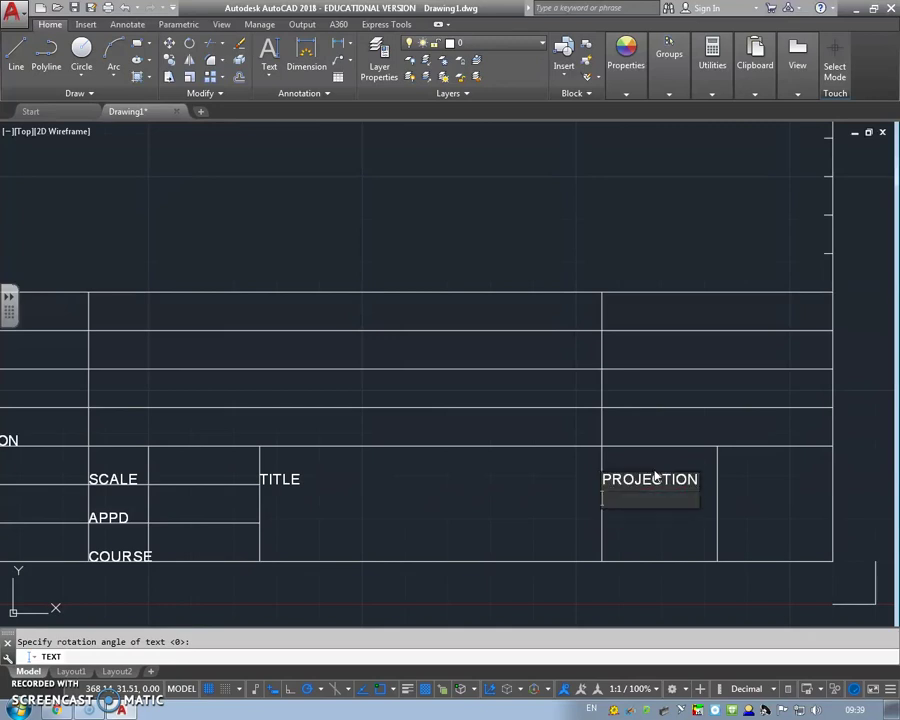
{"action": "key", "text": "Return"}
{"action": "key", "text": "Return"}
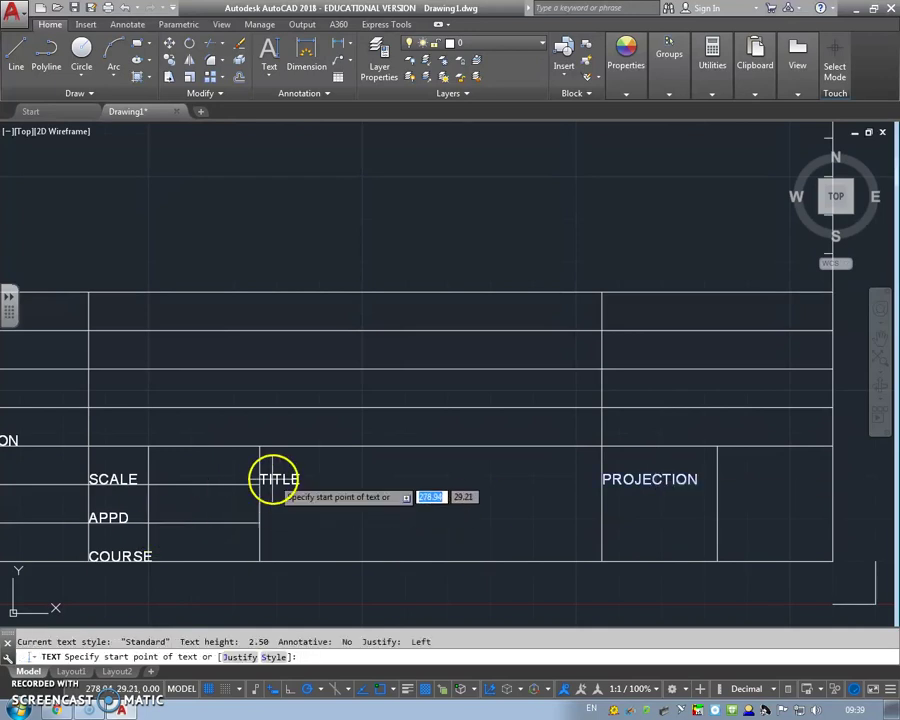
Step: Add the MATERIAL label in the cell right of PROJECTION
{"action": "left_click", "coordinate": [718, 484]}
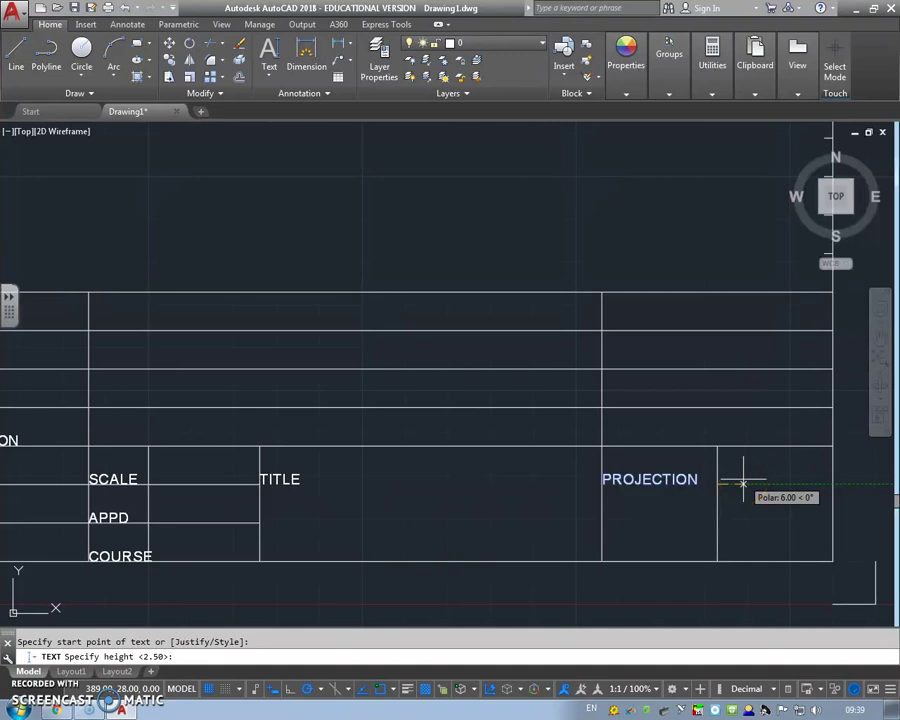
{"action": "left_click", "coordinate": [742, 484]}
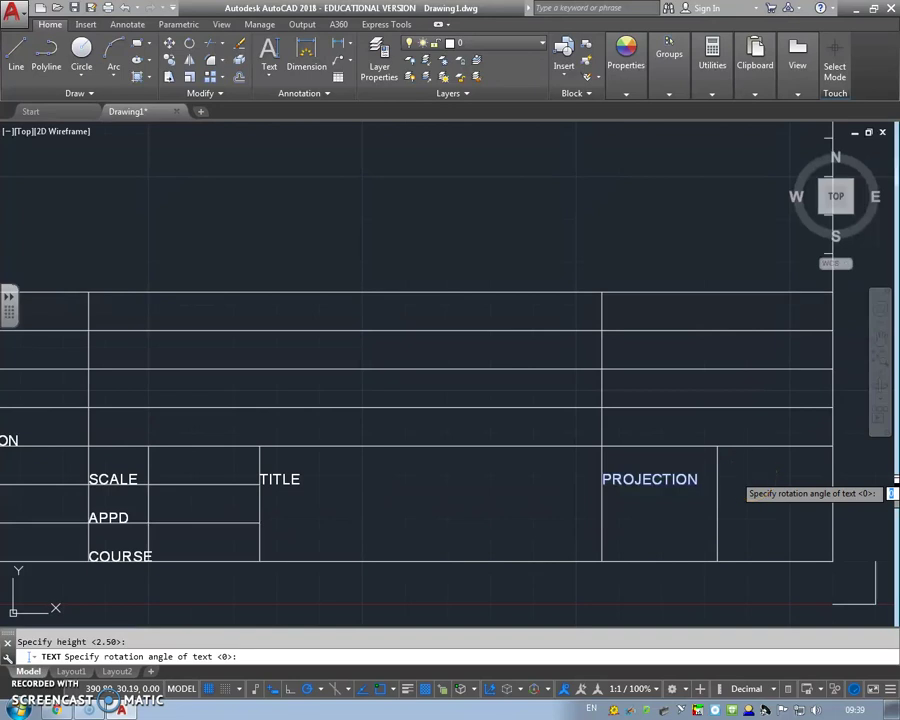
{"action": "key", "text": "Return"}
{"action": "key", "text": "Return"}
{"action": "key", "text": "Return"}
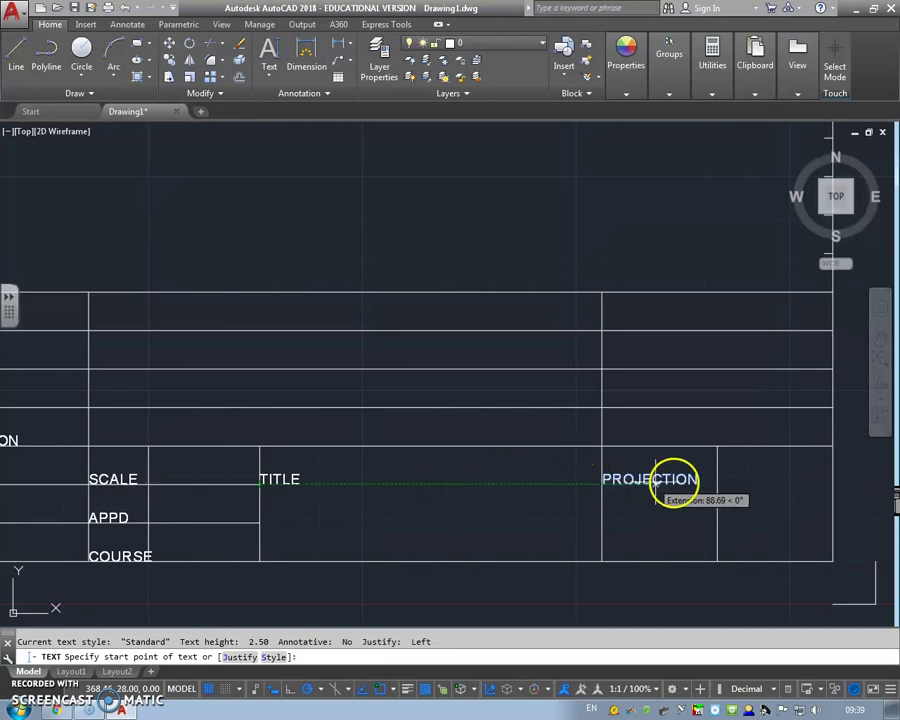
{"action": "left_click", "coordinate": [717, 483]}
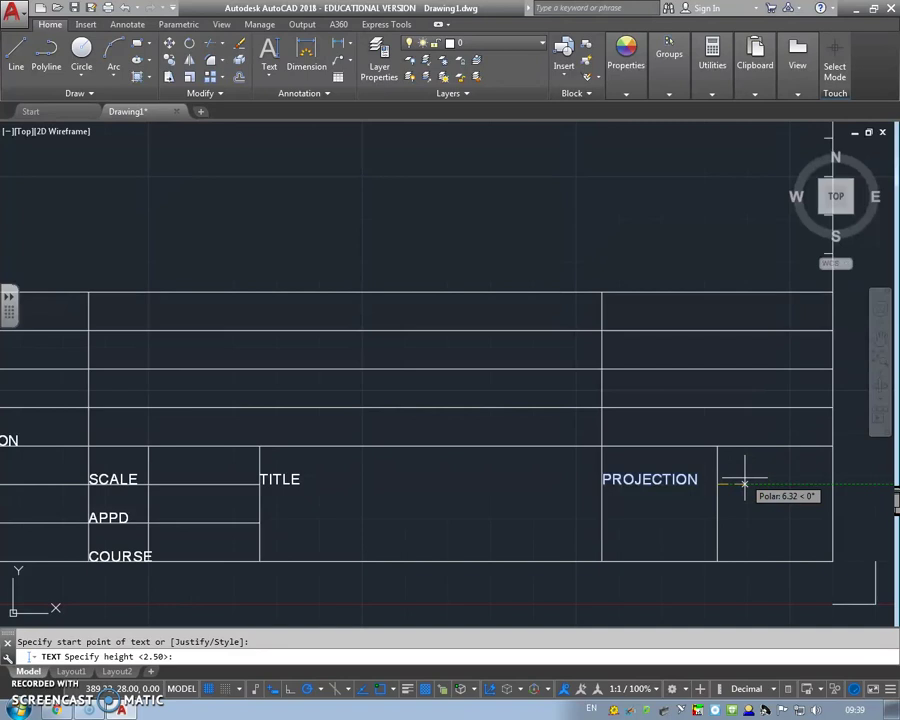
{"action": "left_click", "coordinate": [798, 460]}
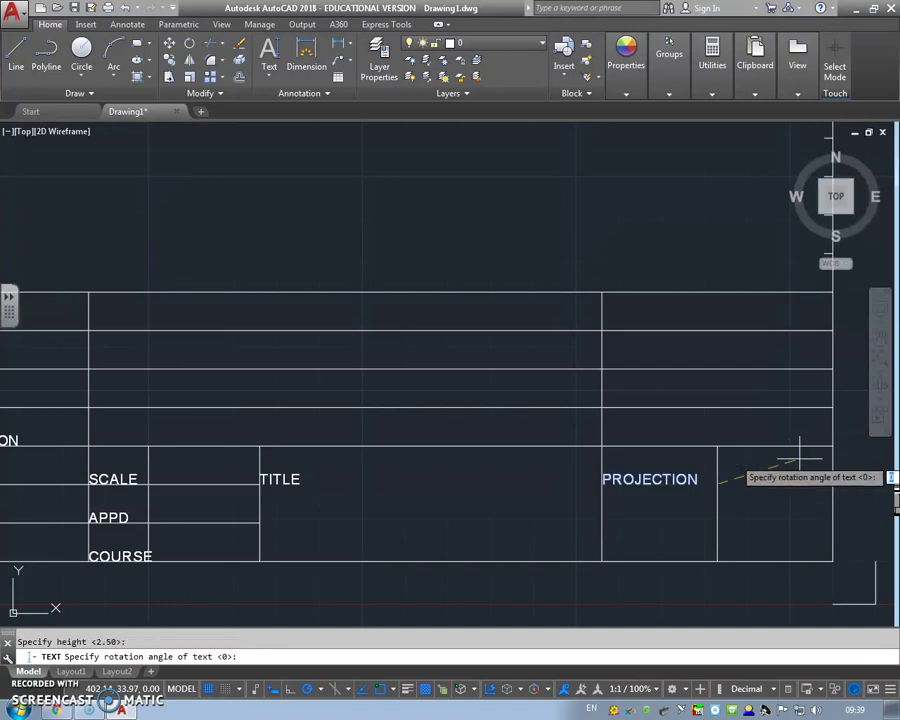
{"action": "key", "text": "Return"}
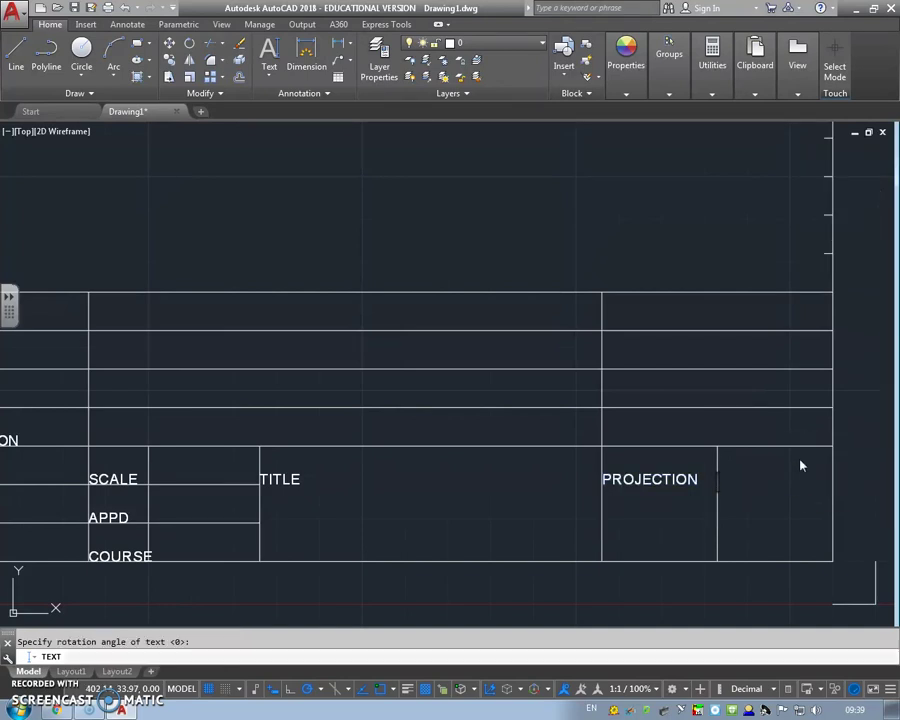
{"action": "type", "text": "MA"}
{"action": "type", "text": "TERIAL"}
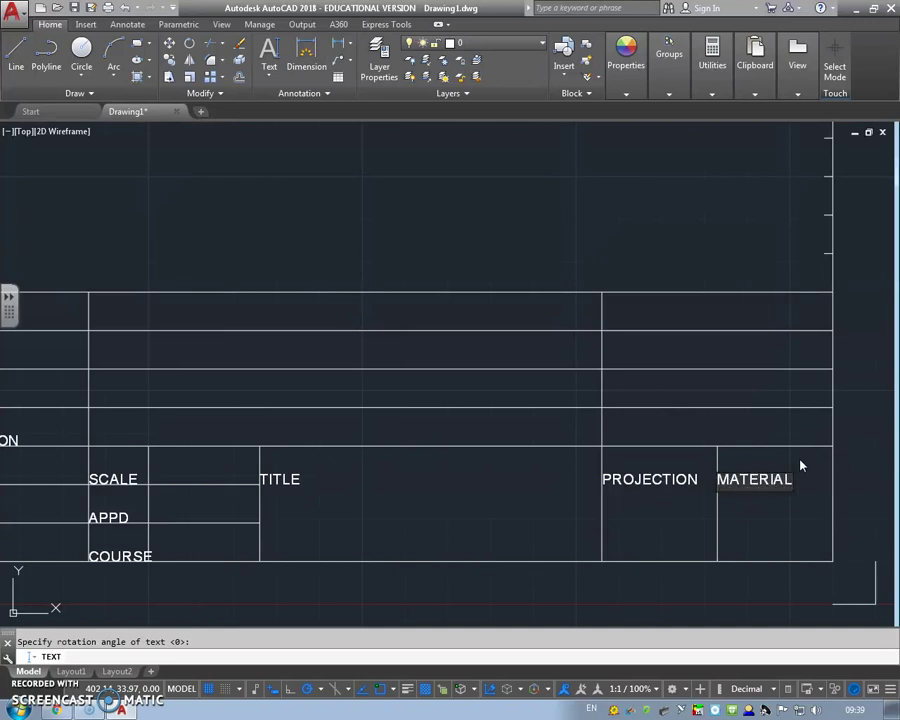
{"action": "key", "text": "Return"}
{"action": "key", "text": "Return"}
{"action": "left_click", "coordinate": [455, 488]}
Step: Type a second DESCRIPTION label, default height and rotation, in the cell above SCALE
{"action": "mouse_move", "coordinate": [505, 477]}
{"action": "middle_mouse_down"}
{"action": "mouse_move", "coordinate": [448, 506]}
{"action": "mouse_move", "coordinate": [500, 506]}
{"action": "mouse_move", "coordinate": [464, 488]}
{"action": "mouse_move", "coordinate": [426, 508]}
{"action": "middle_mouse_up"}
{"action": "scroll", "coordinate": [466, 489], "scroll_direction": "down", "scroll_amount": 2}
{"action": "left_click", "coordinate": [272, 50]}
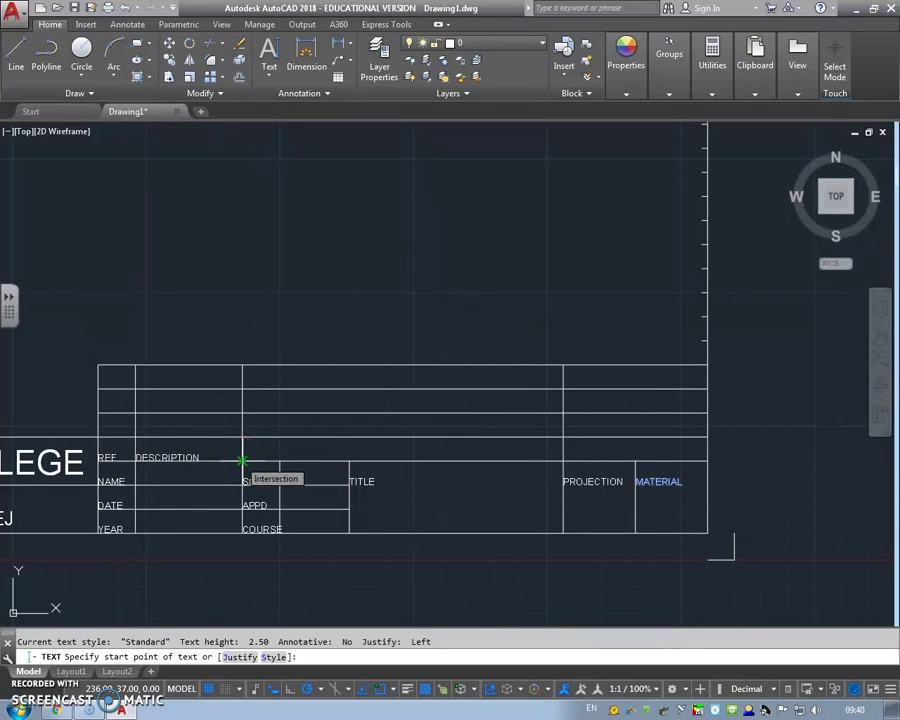
{"action": "left_click", "coordinate": [242, 460]}
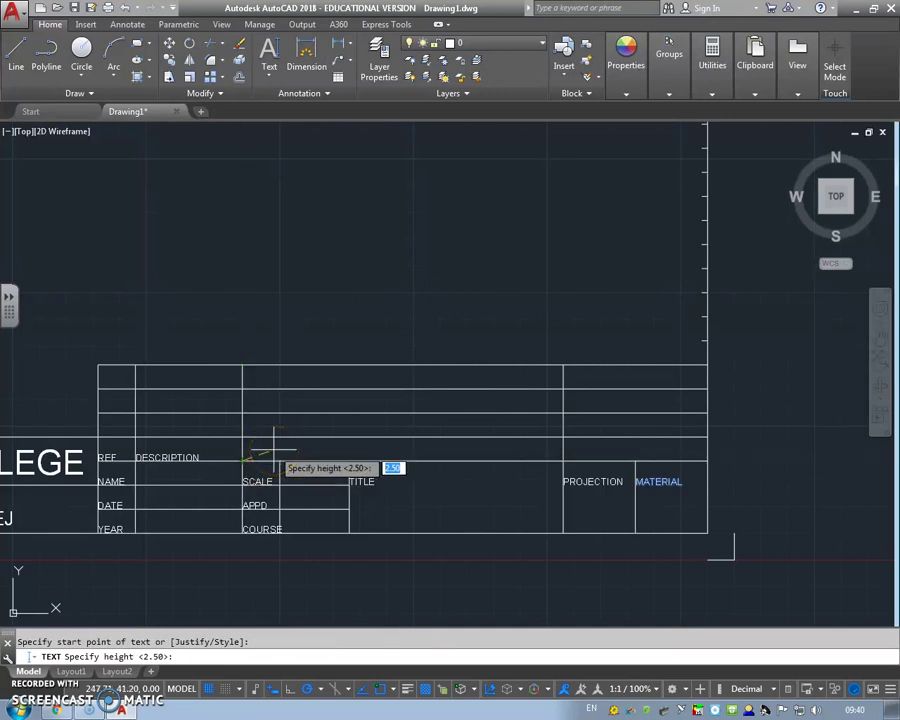
{"action": "key", "text": "Return"}
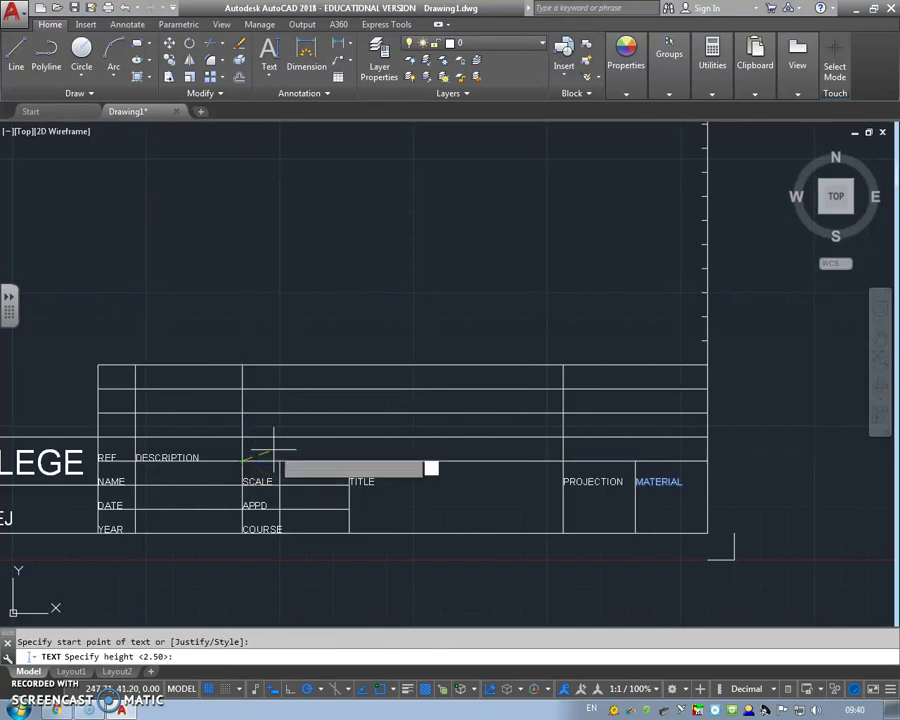
{"action": "key", "text": "Return"}
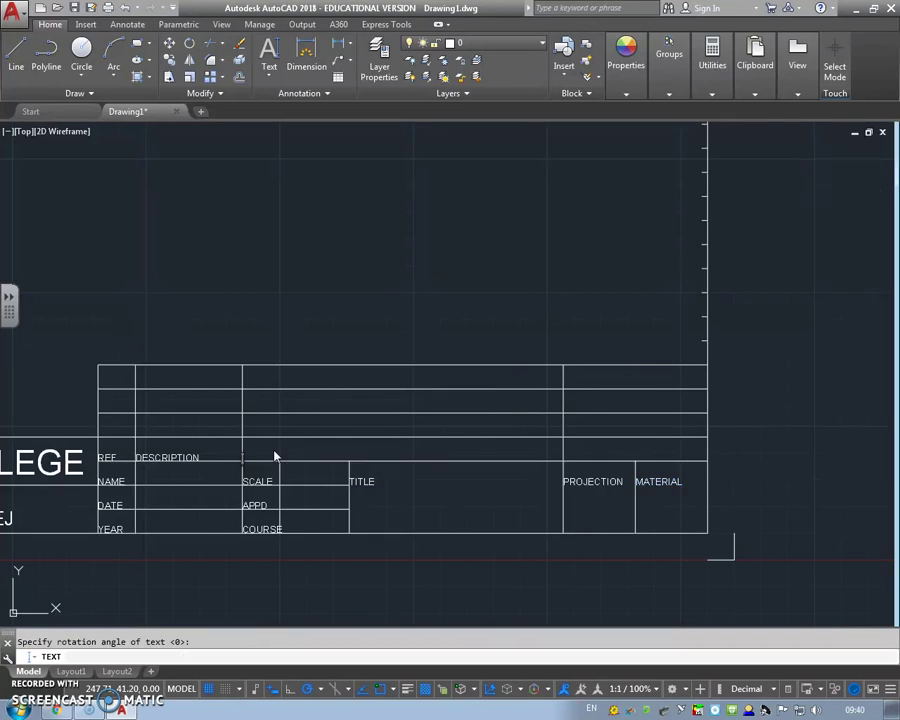
{"action": "type", "text": "d"}
{"action": "key", "text": "BackSpace"}
{"action": "key", "text": "BackSpace"}
{"action": "key", "text": "BackSpace"}
{"action": "type", "text": "DESCR"}
{"action": "type", "text": "IPTIO"}
Step: Rename the left DESCRIPTION label to PART NUMBER and MATERIAL to DRAWING NO
{"action": "key", "text": "Escape"}
{"action": "left_click", "coordinate": [193, 457]}
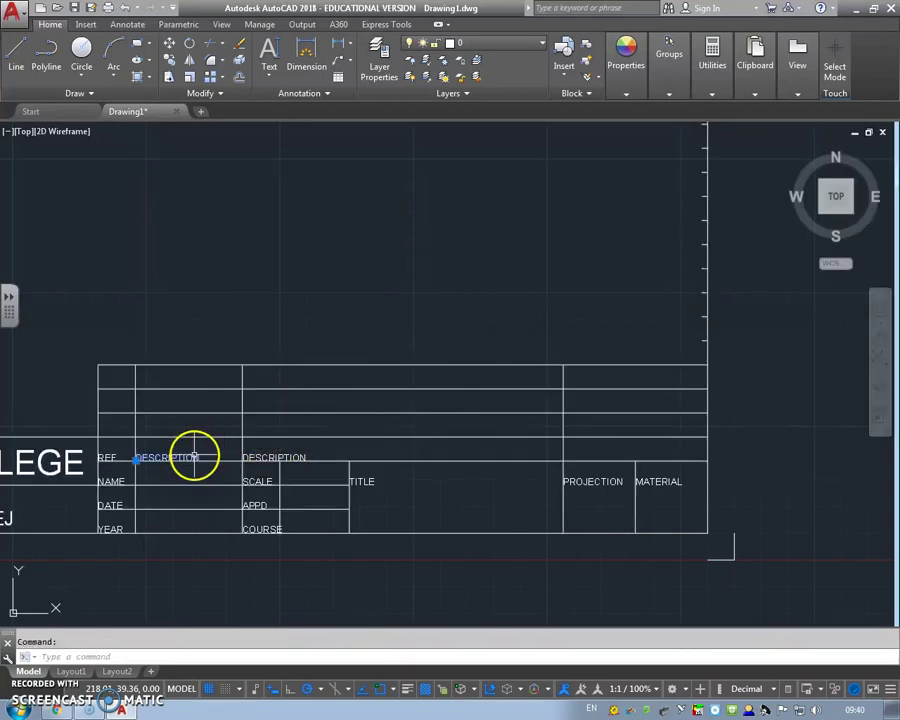
{"action": "double_click", "coordinate": [195, 460]}
{"action": "type", "text": "PA"}
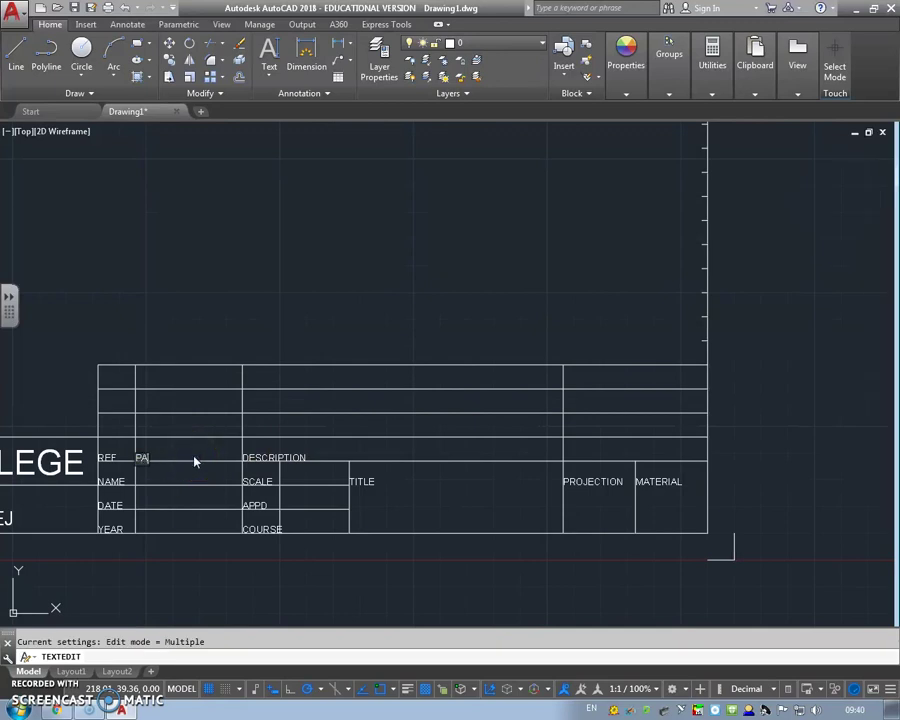
{"action": "type", "text": "RT NUMBER"}
{"action": "key", "text": "Return"}
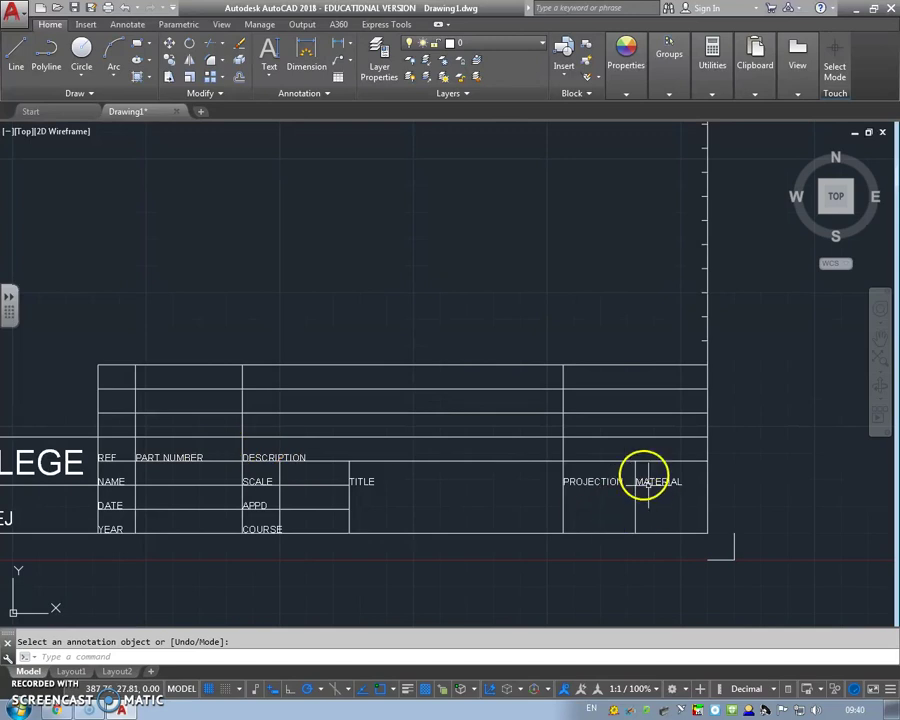
{"action": "double_click", "coordinate": [659, 482]}
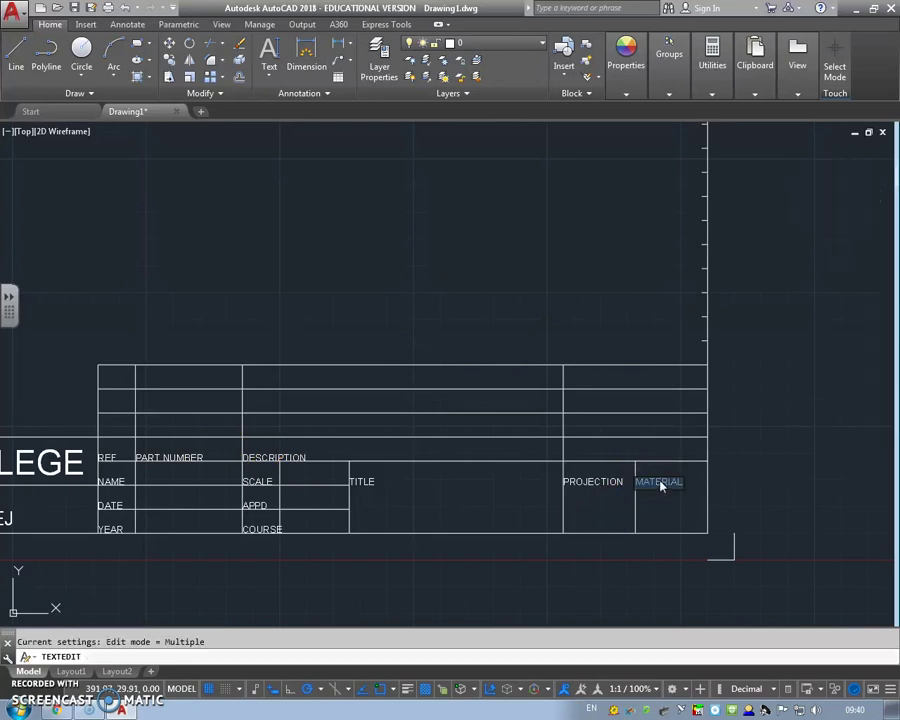
{"action": "type", "text": "DRAWING NO"}
{"action": "key", "text": "Return"}
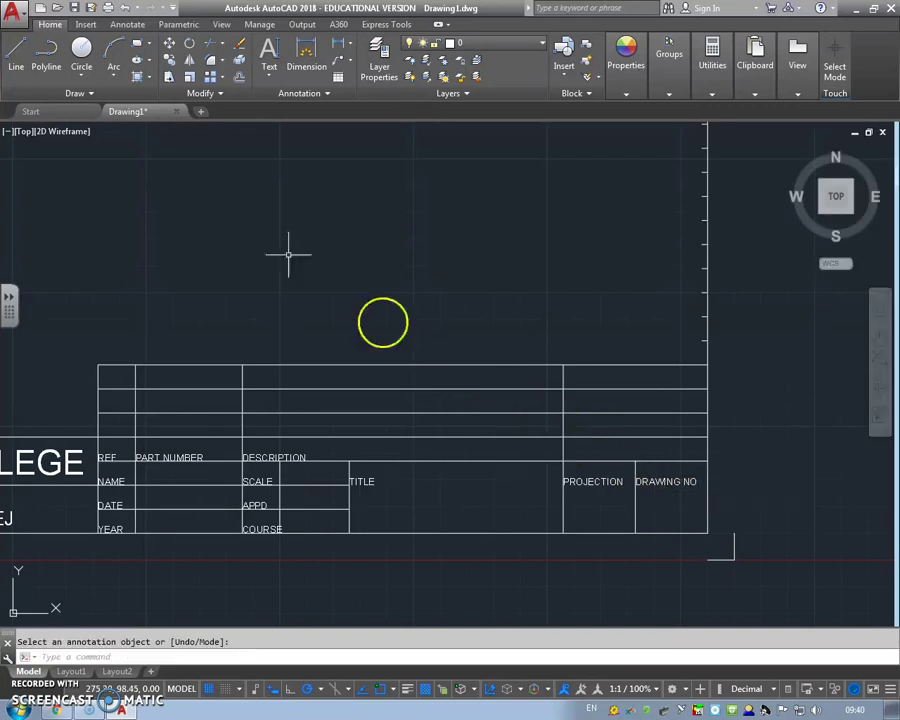
Step: Add a MATERIAL label in the cell above PROJECTION
{"action": "left_click", "coordinate": [268, 50]}
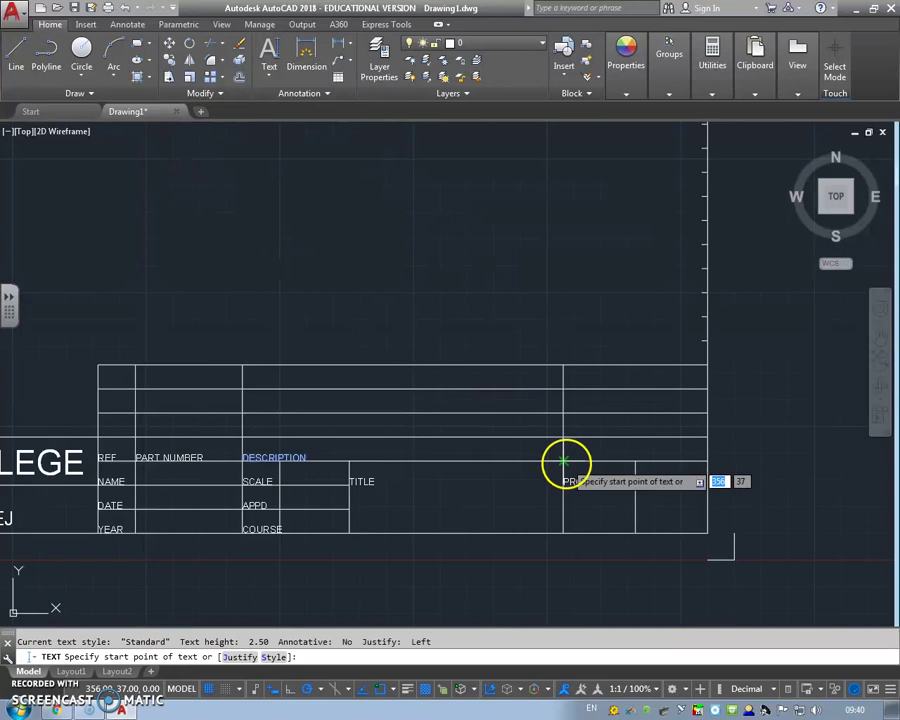
{"action": "left_click", "coordinate": [570, 450]}
{"action": "key", "text": "Return"}
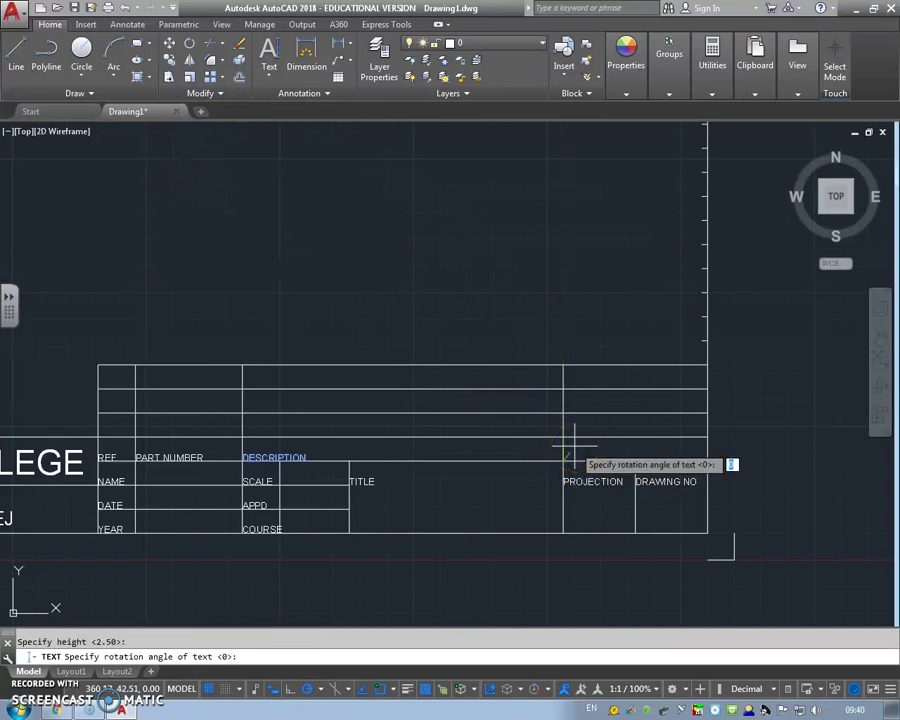
{"action": "key", "text": "Return"}
{"action": "type", "text": "MATERIAL"}
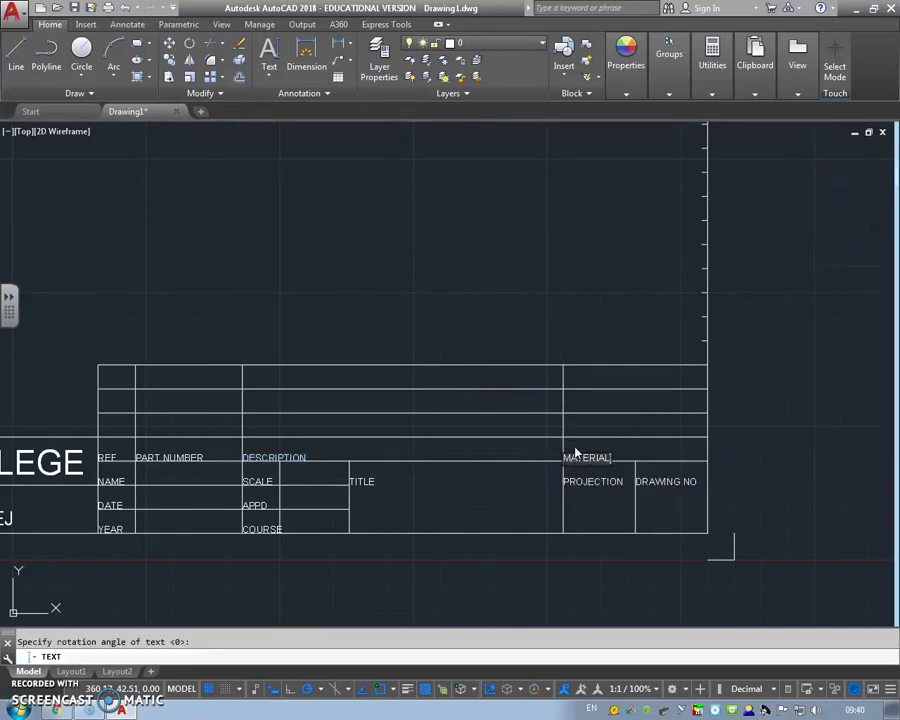
{"action": "key", "text": "Return"}
{"action": "key", "text": "Return"}
Step: Enter the student's name in the NAME cell
{"action": "scroll", "coordinate": [275, 527], "scroll_direction": "down", "scroll_amount": 1}
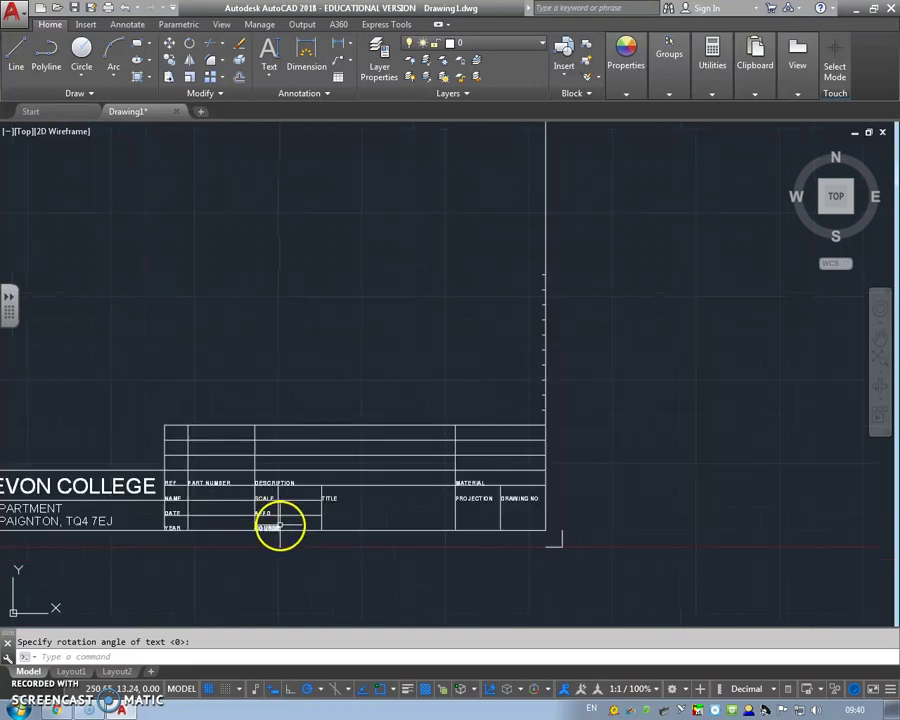
{"action": "middle_click_drag", "start_coordinate": [280, 524], "coordinate": [324, 424]}
{"action": "scroll", "coordinate": [270, 484], "scroll_direction": "up", "scroll_amount": 1}
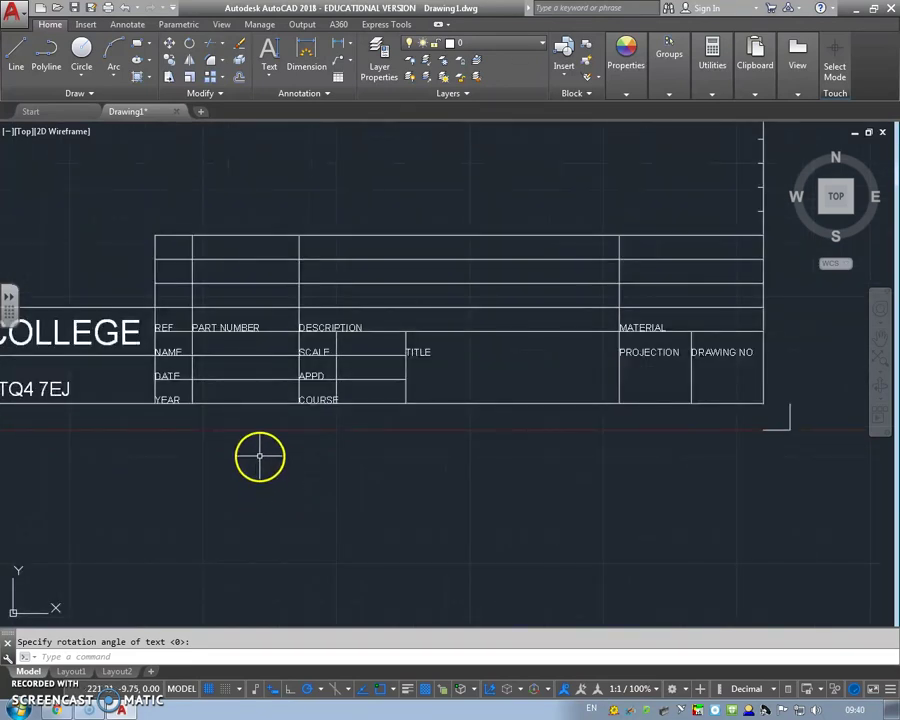
{"action": "scroll", "coordinate": [255, 490], "scroll_direction": "up", "scroll_amount": 2}
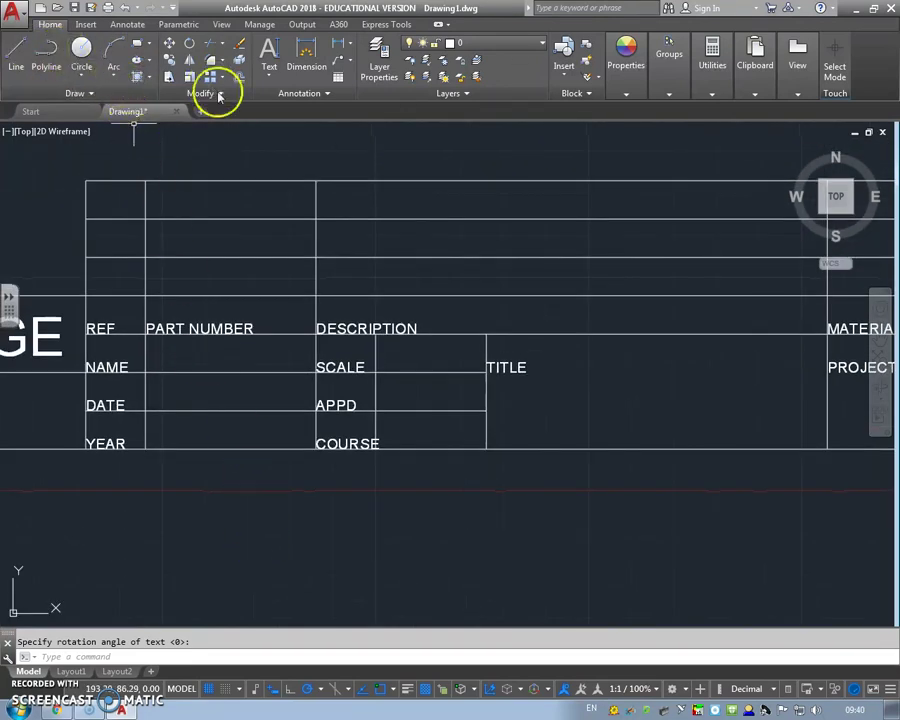
{"action": "left_click", "coordinate": [268, 48]}
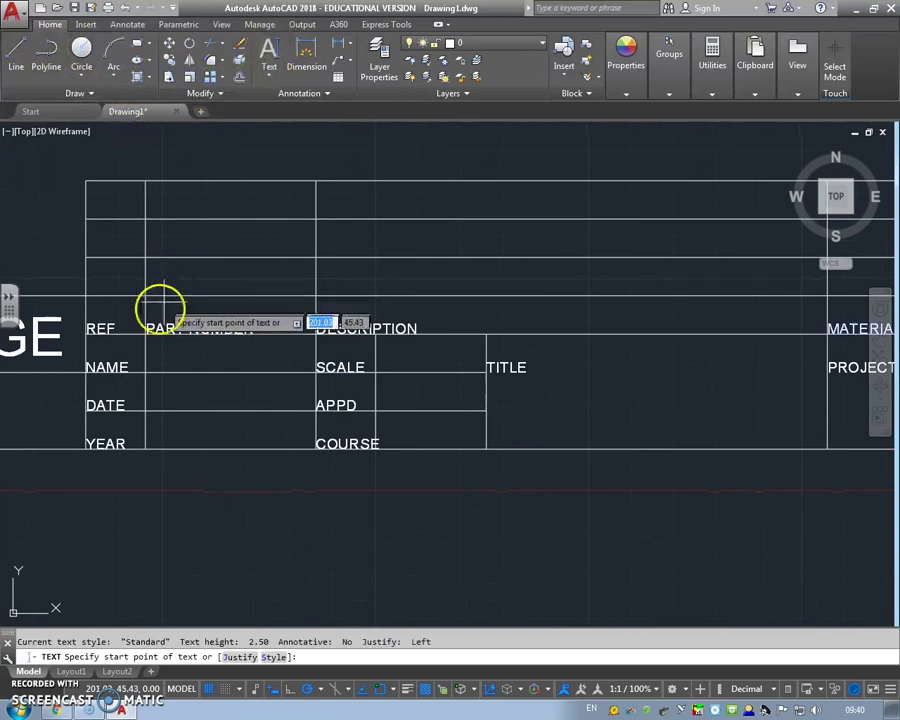
{"action": "left_click", "coordinate": [148, 371]}
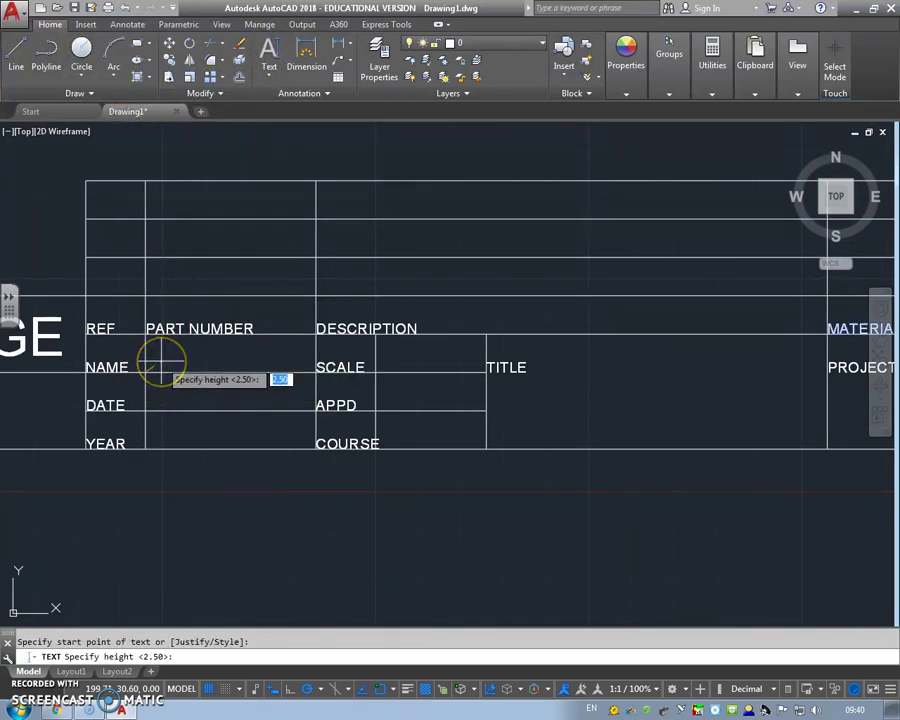
{"action": "key", "text": "Return"}
{"action": "key", "text": "Return"}
{"action": "type", "text": "BEN BRYANT"}
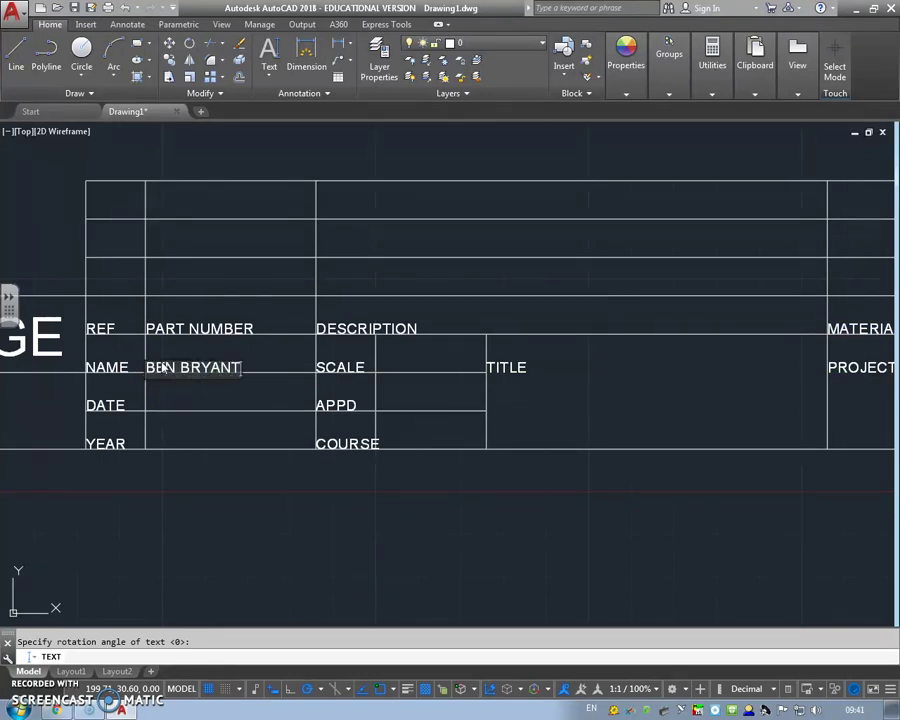
{"action": "key", "text": "Return"}
{"action": "key", "text": "Return"}
Step: Fill the DATE cell with XX/XX/XX and the YEAR cell with YEAR 1
{"action": "key", "text": "Return"}
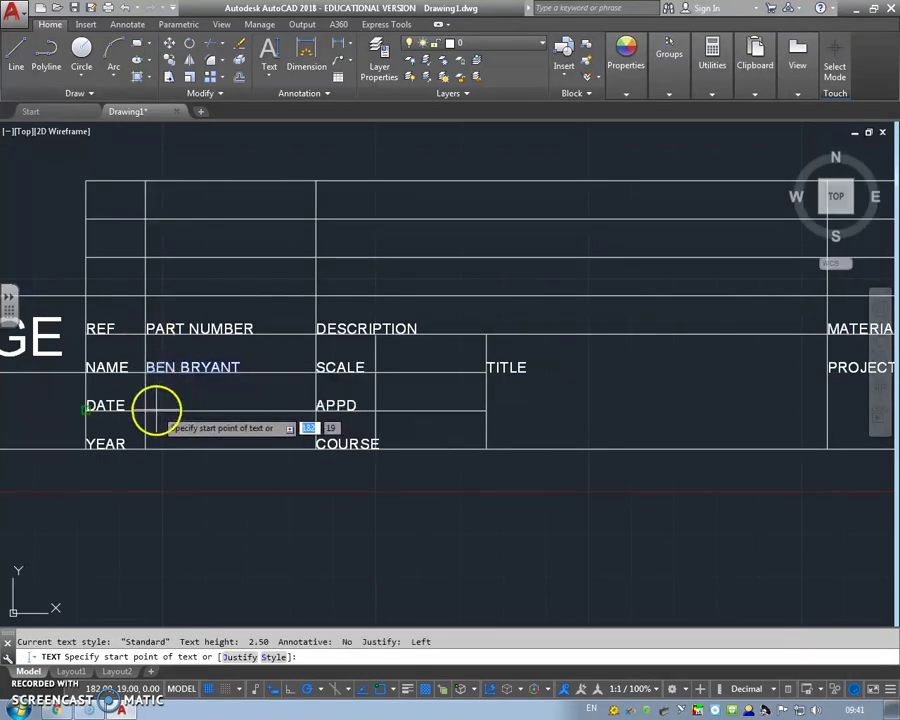
{"action": "left_click", "coordinate": [146, 410]}
{"action": "key", "text": "Return"}
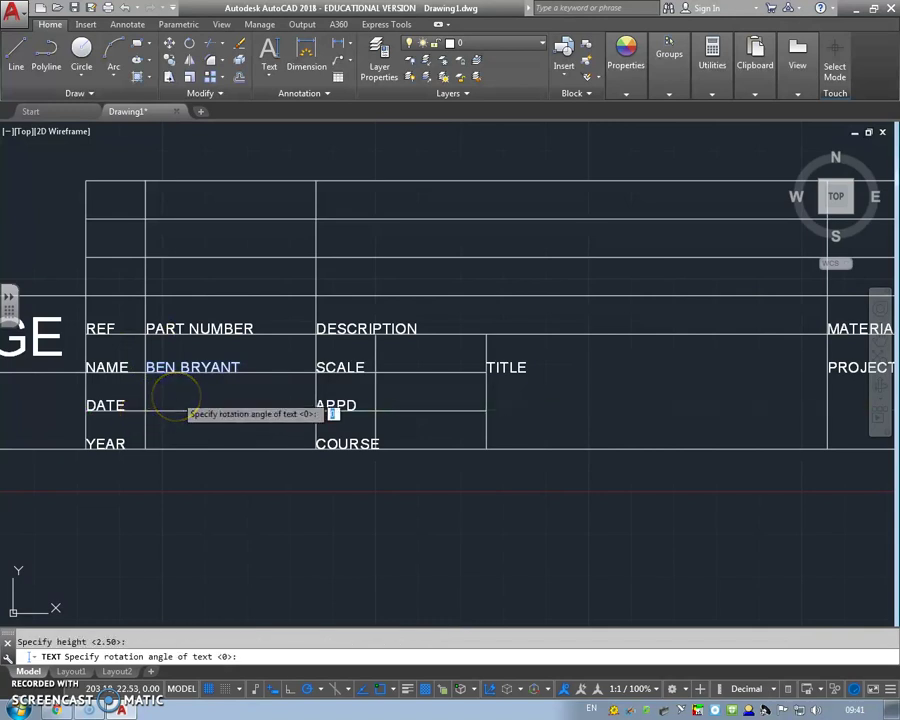
{"action": "key", "text": "Return"}
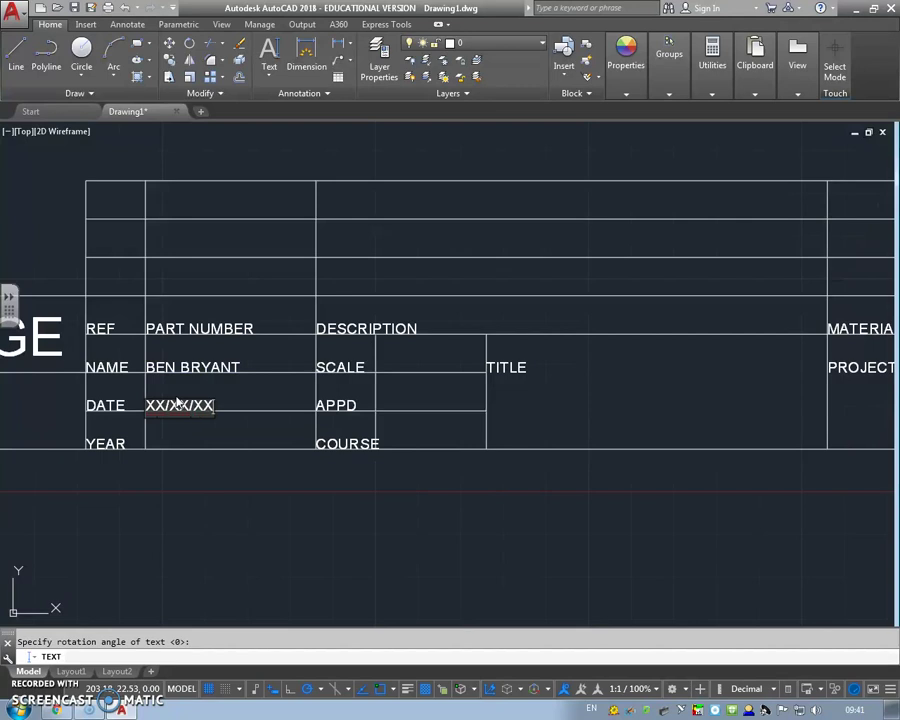
{"action": "key", "text": "Return"}
{"action": "key", "text": "Return"}
{"action": "scroll", "coordinate": [176, 404], "scroll_direction": "up", "scroll_amount": 2}
{"action": "key", "text": "Return"}
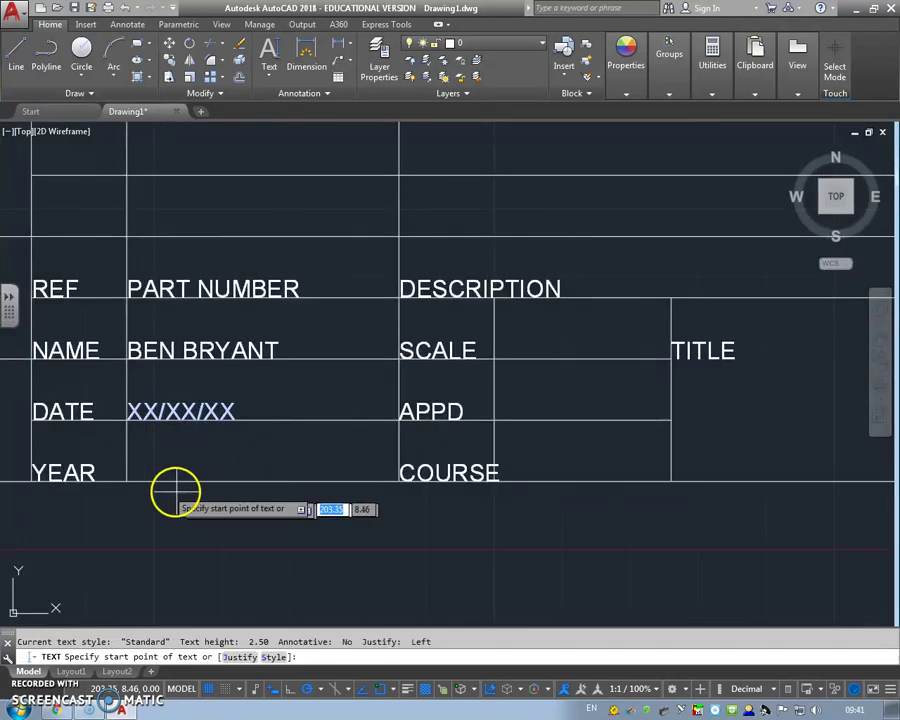
{"action": "left_click", "coordinate": [125, 482]}
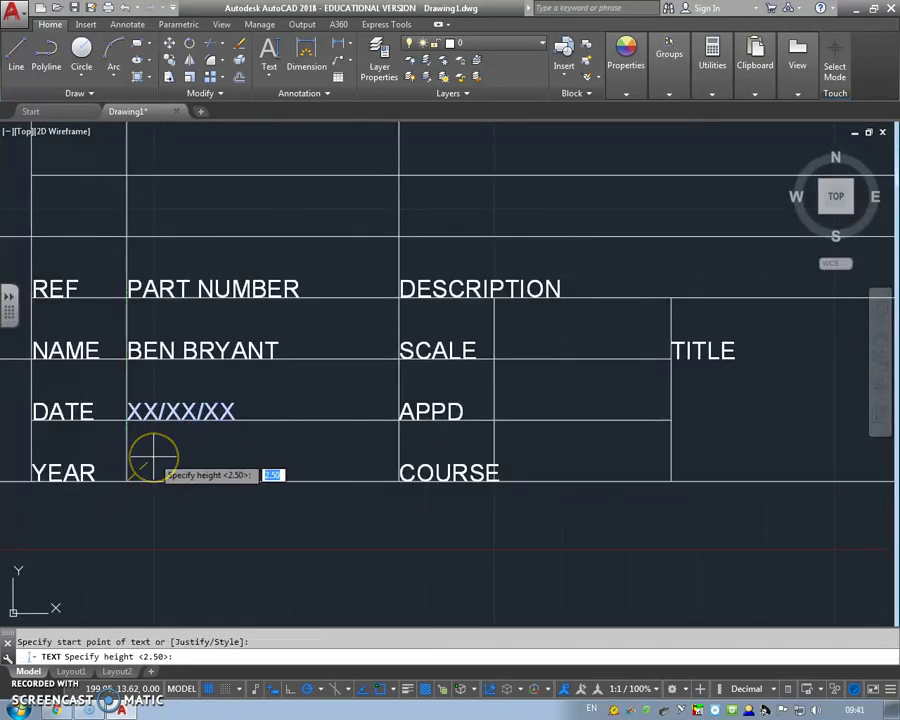
{"action": "key", "text": "Return"}
{"action": "key", "text": "Return"}
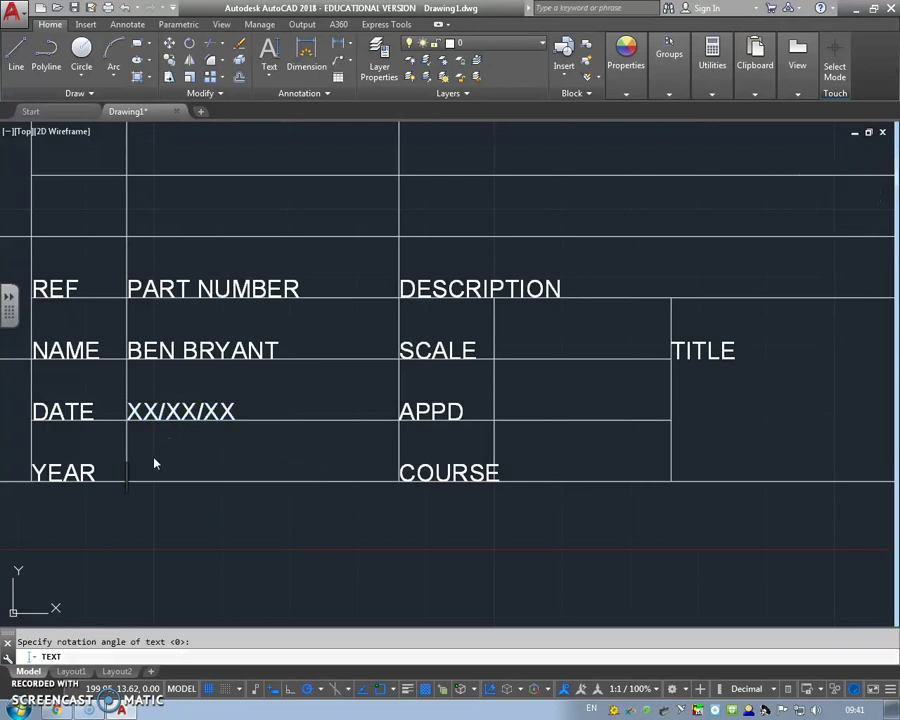
{"action": "type", "text": "YEAR 1"}
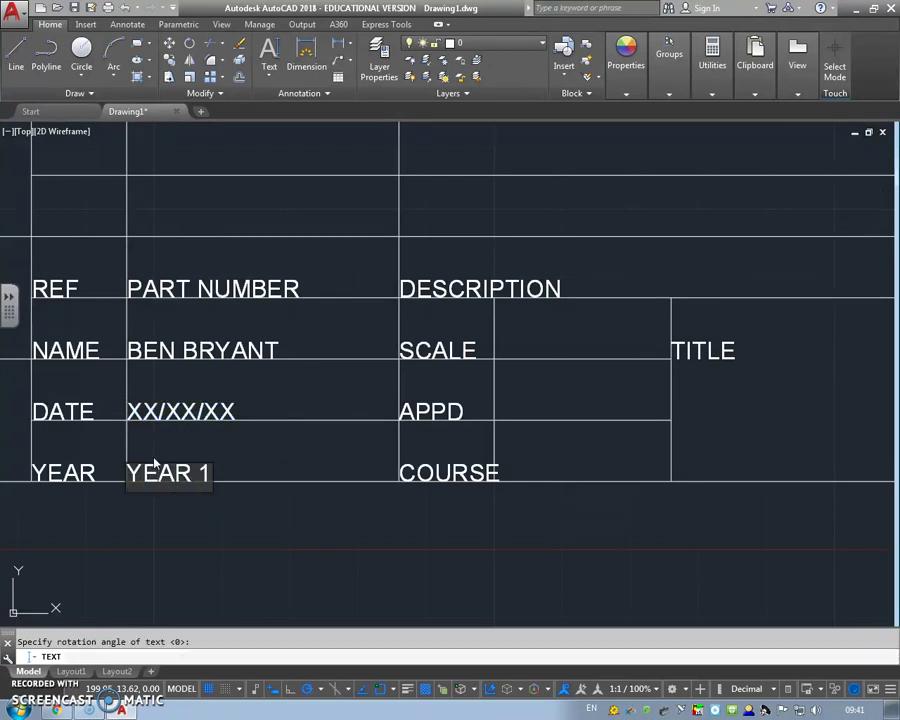
{"action": "key", "text": "Return"}
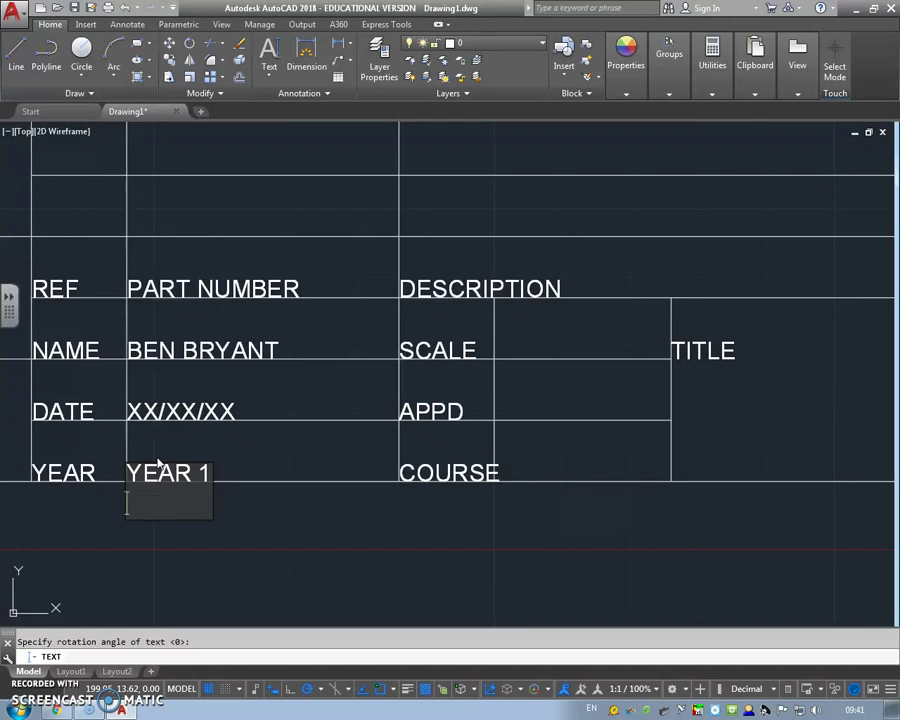
{"action": "key", "text": "Return"}
Step: Enter SDC as the course beside COURSE
{"action": "key", "text": "Return"}
{"action": "left_click", "coordinate": [497, 482]}
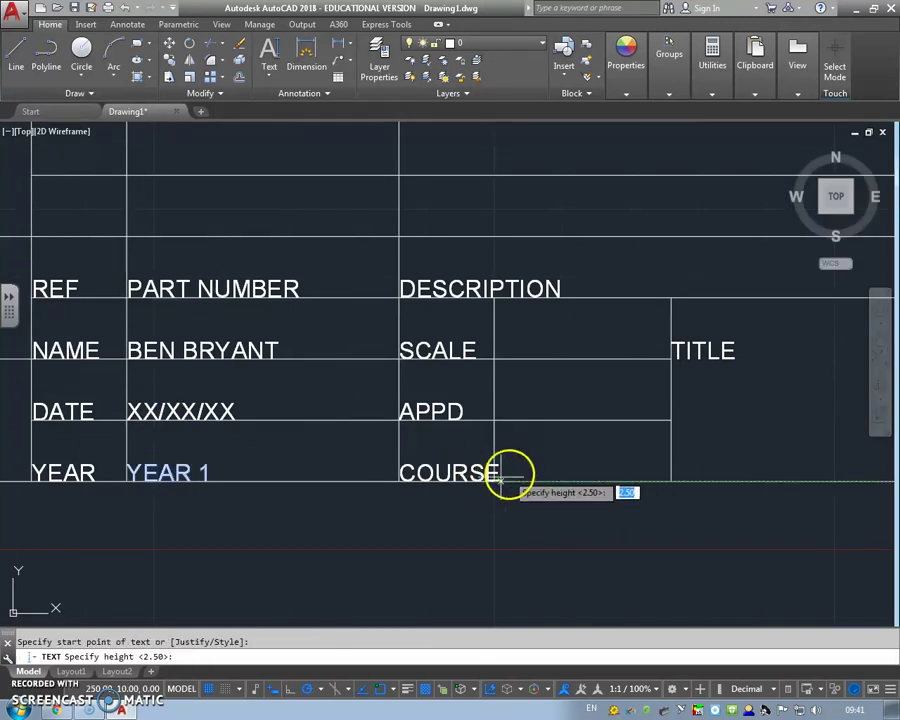
{"action": "key", "text": "Return"}
{"action": "key", "text": "Return"}
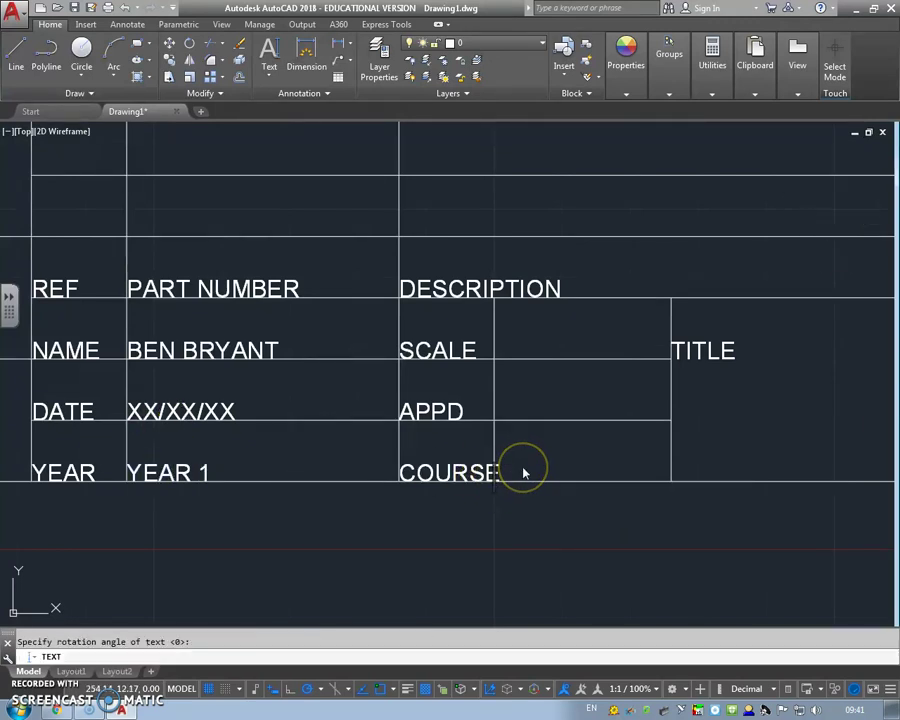
{"action": "type", "text": "A"}
{"action": "type", "text": "BTEC"}
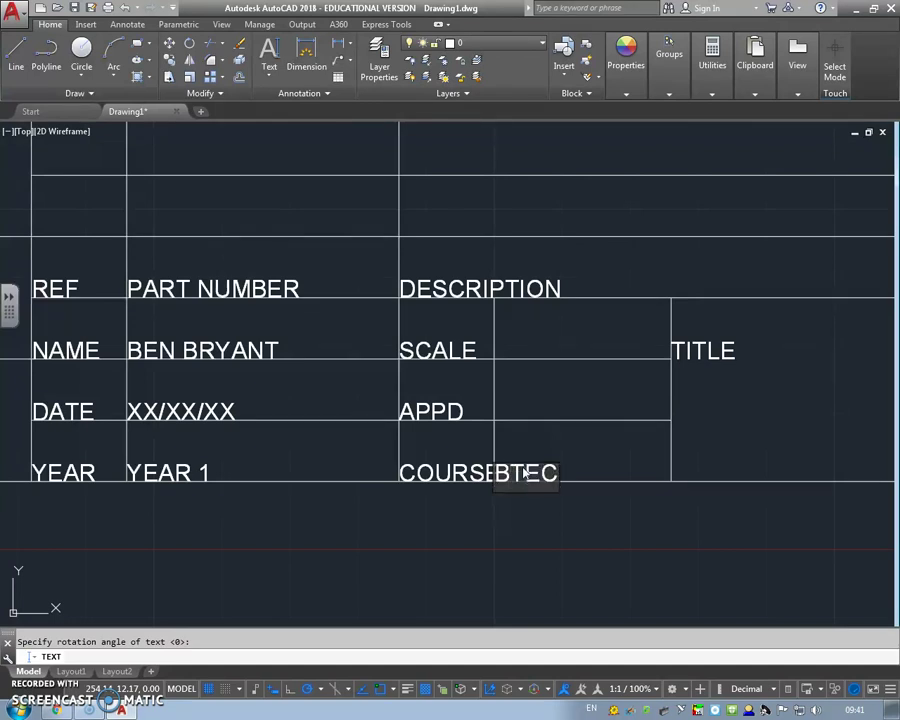
{"action": "type", "text": " OR"}
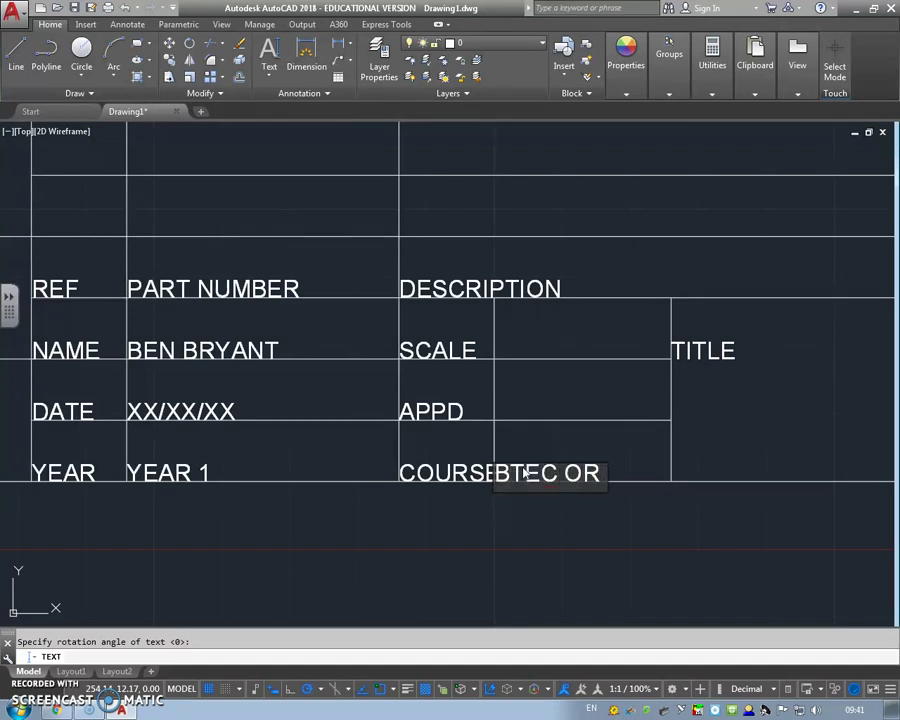
{"action": "type", "text": " ADVA"}
{"action": "key", "text": "BackSpace"}
{"action": "key", "text": "BackSpace"}
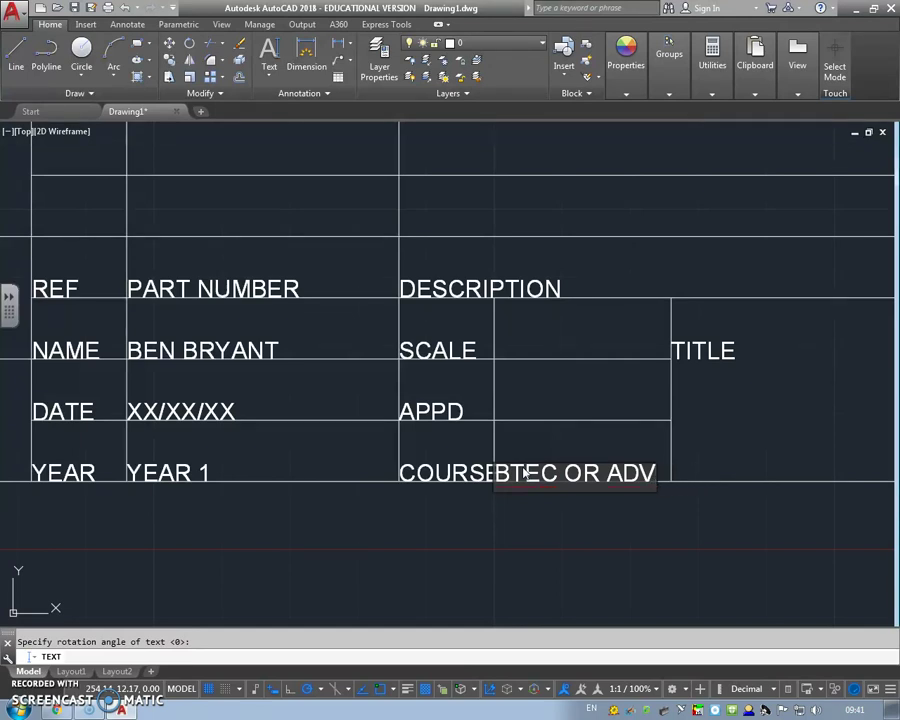
{"action": "type", "text": "ANCED MACH"}
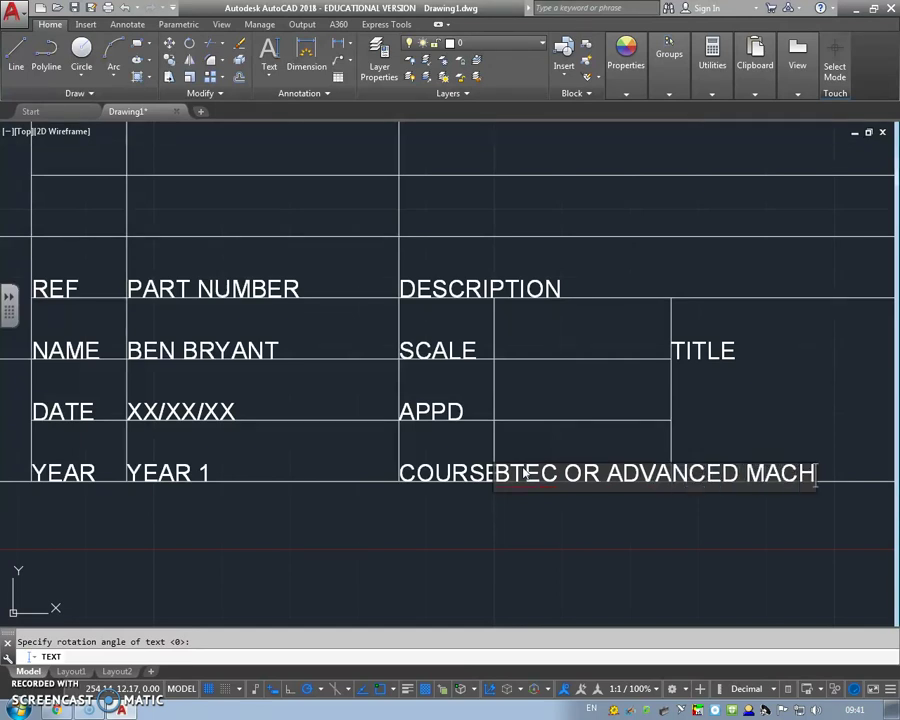
{"action": "type", "text": "INING"}
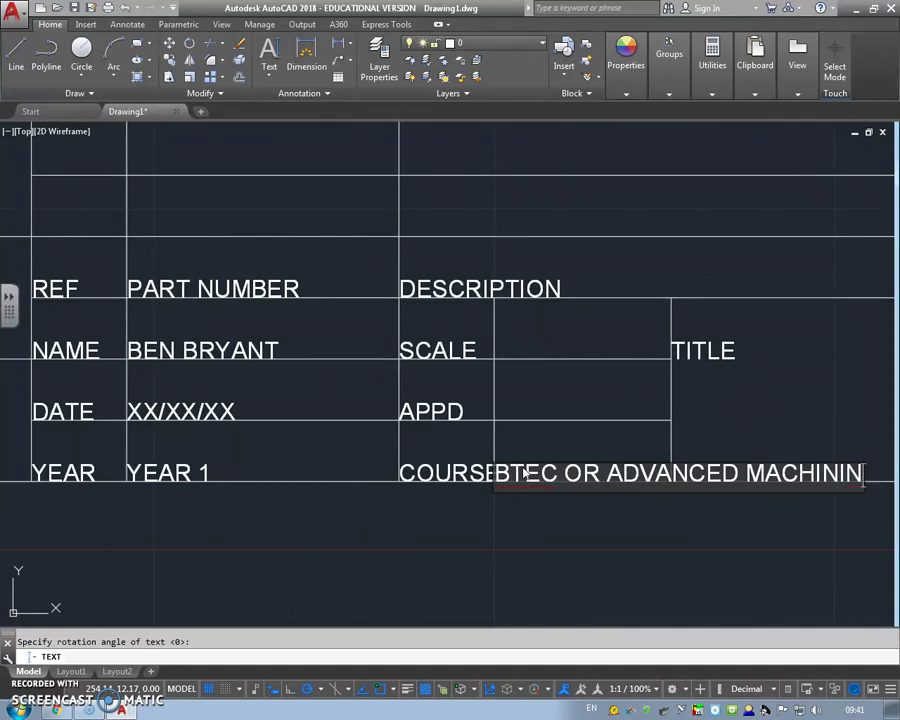
{"action": "key", "text": "BackSpace"}
{"action": "key", "text": "BackSpace"}
{"action": "key", "text": "BackSpace"}
{"action": "key", "text": "BackSpace"}
{"action": "key", "text": "BackSpace"}
{"action": "key", "text": "BackSpace"}
{"action": "key", "text": "BackSpace"}
{"action": "key", "text": "BackSpace"}
{"action": "key", "text": "BackSpace"}
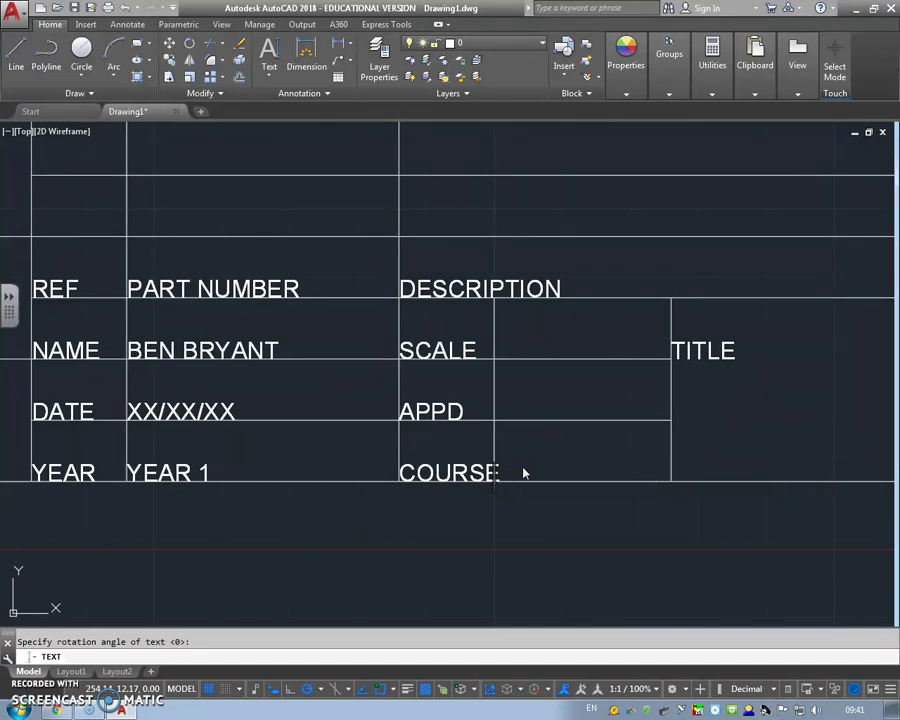
{"action": "type", "text": "CHOOSE YOUR CO"}
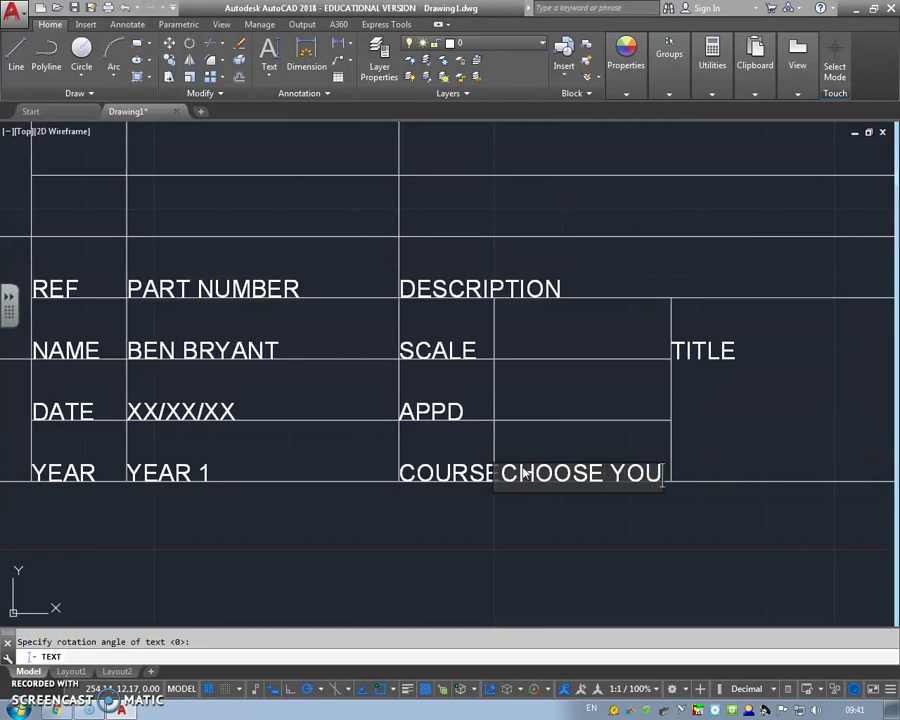
{"action": "type", "text": "URSE"}
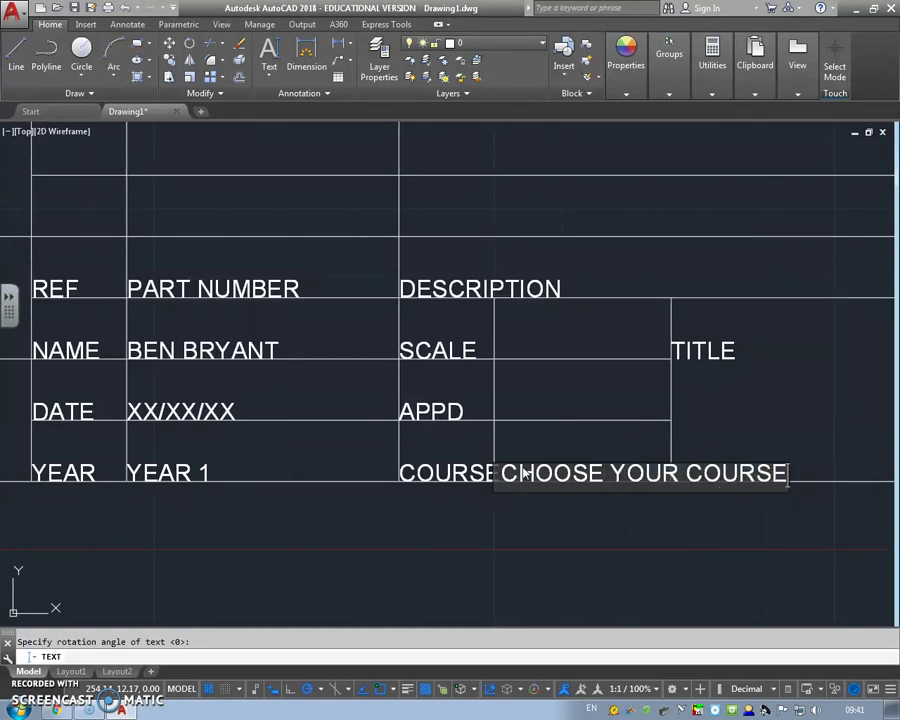
{"action": "key", "text": "BackSpace"}
{"action": "key", "text": "BackSpace"}
{"action": "key", "text": "BackSpace"}
{"action": "key", "text": "BackSpace"}
{"action": "key", "text": "BackSpace"}
{"action": "key", "text": "BackSpace"}
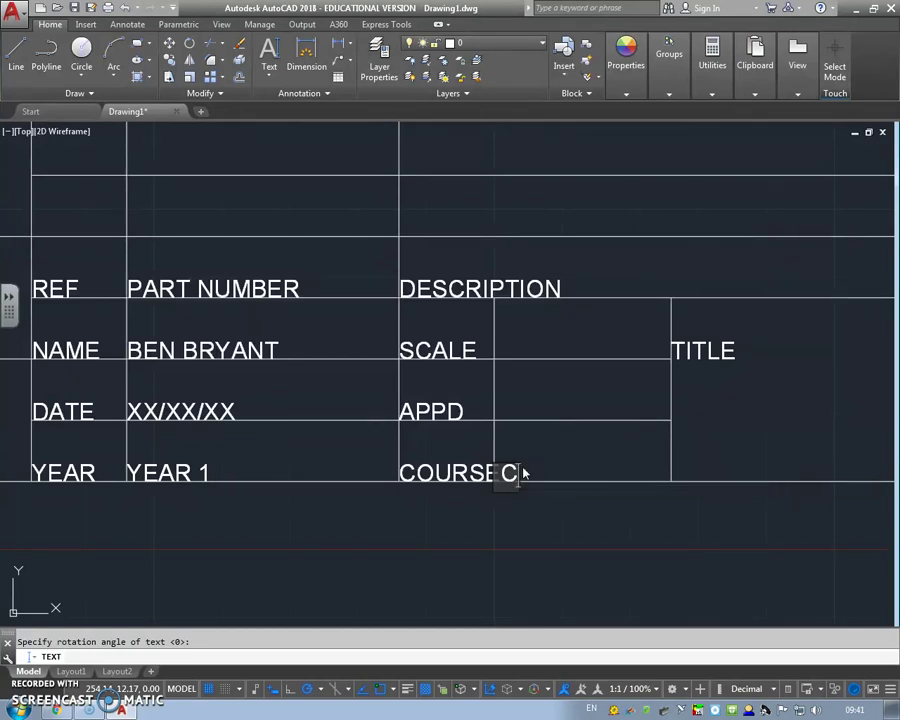
{"action": "type", "text": "S"}
{"action": "type", "text": "DC"}
{"action": "key", "text": "Return"}
{"action": "key", "text": "Return"}
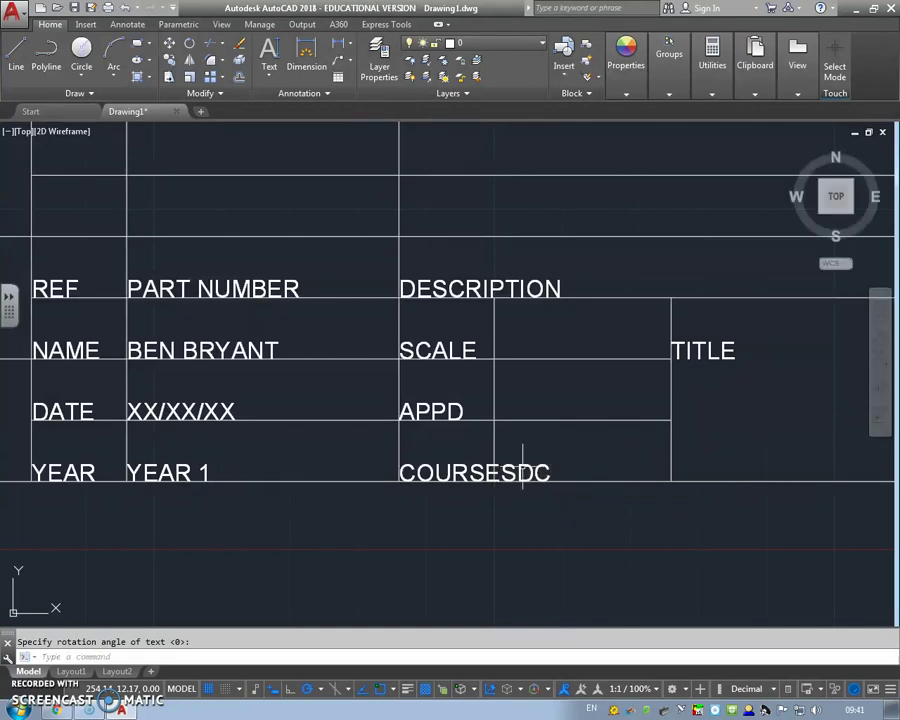
Step: Write the approver's name in the APPD value cell
{"action": "key", "text": "Return"}
{"action": "left_click", "coordinate": [496, 419]}
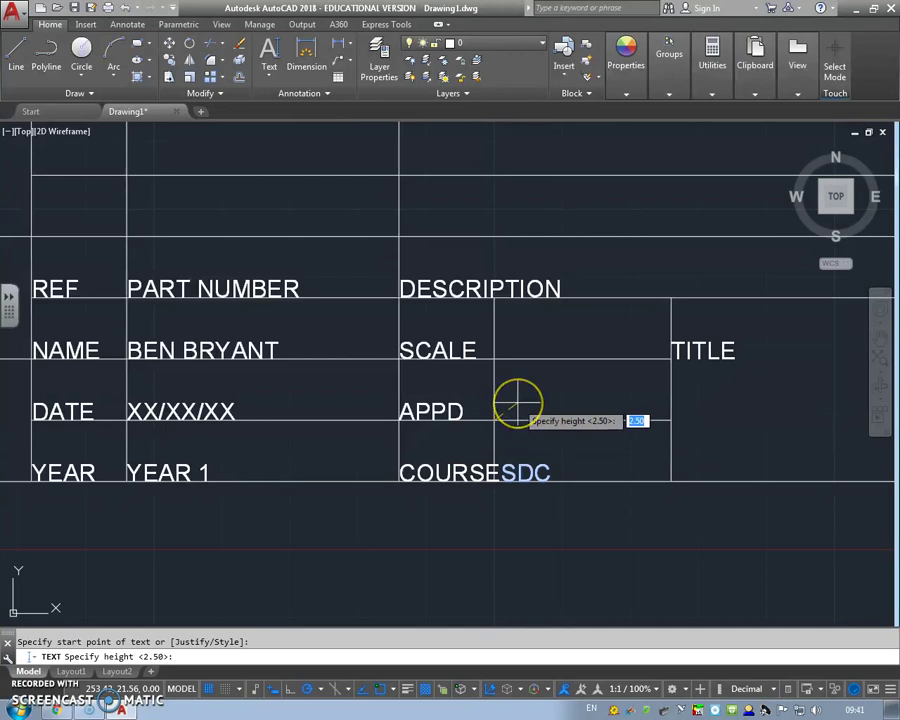
{"action": "key", "text": "Return"}
{"action": "key", "text": "Return"}
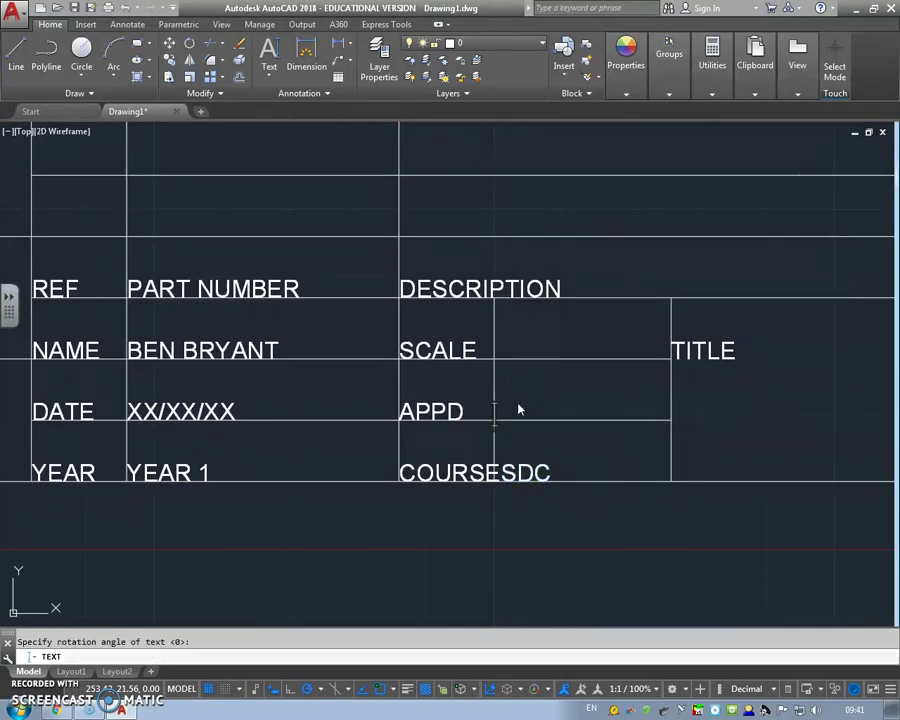
{"action": "type", "text": "YOUR "}
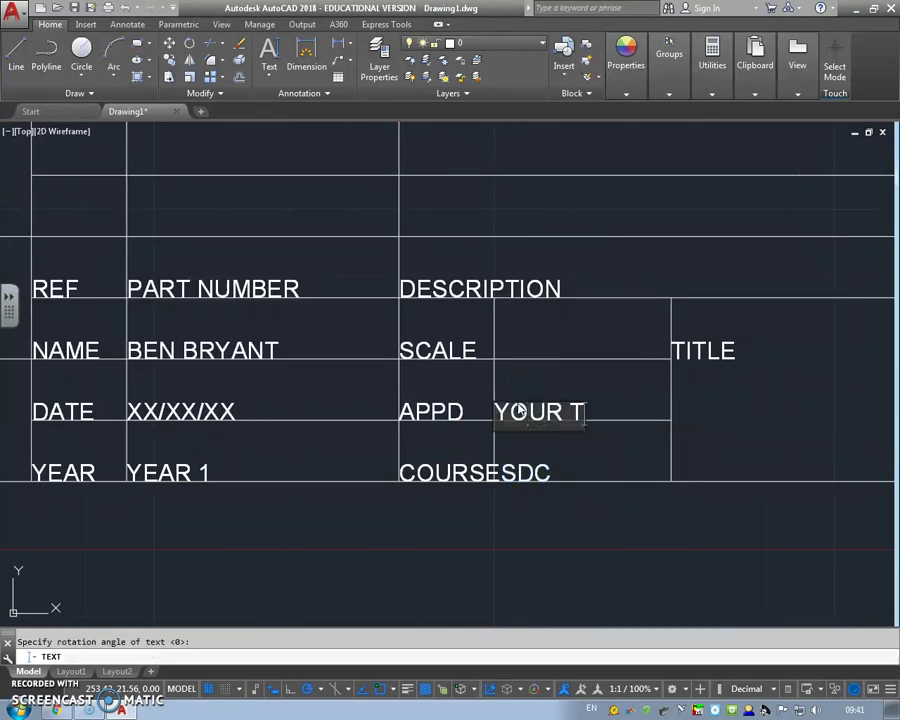
{"action": "type", "text": "TUTOR"}
{"action": "key", "text": "BackSpace"}
{"action": "key", "text": "BackSpace"}
{"action": "key", "text": "BackSpace"}
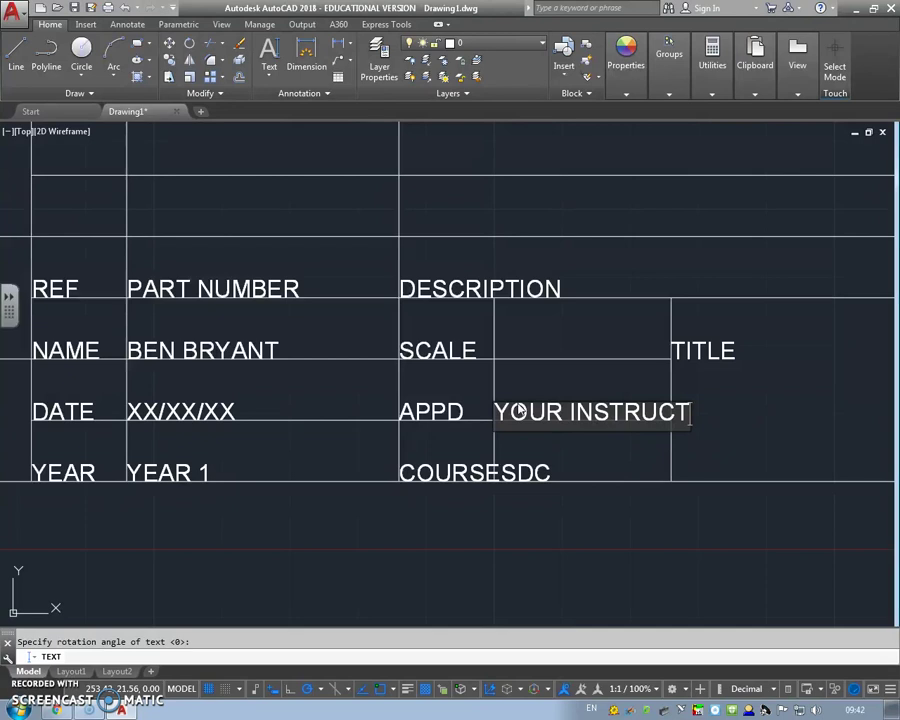
{"action": "key", "text": "BackSpace"}
{"action": "key", "text": "BackSpace"}
{"action": "key", "text": "BackSpace"}
{"action": "key", "text": "BackSpace"}
{"action": "key", "text": "BackSpace"}
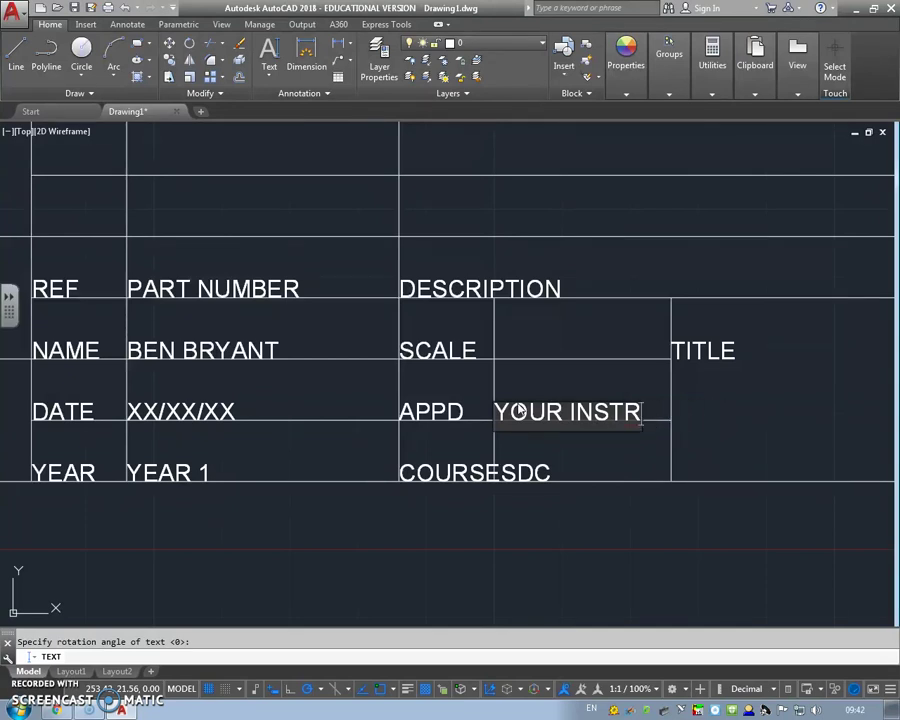
{"action": "key", "text": "BackSpace"}
{"action": "key", "text": "BackSpace"}
{"action": "key", "text": "BackSpace"}
{"action": "key", "text": "BackSpace"}
{"action": "key", "text": "BackSpace"}
{"action": "key", "text": "BackSpace"}
{"action": "type", "text": "B.BRYANT"}
{"action": "key", "text": "Return"}
Step: Start a text entry in the SCALE value cell with default height and rotation
{"action": "key", "text": "Return"}
{"action": "key", "text": "Return"}
{"action": "left_click", "coordinate": [494, 358]}
{"action": "key", "text": "Return"}
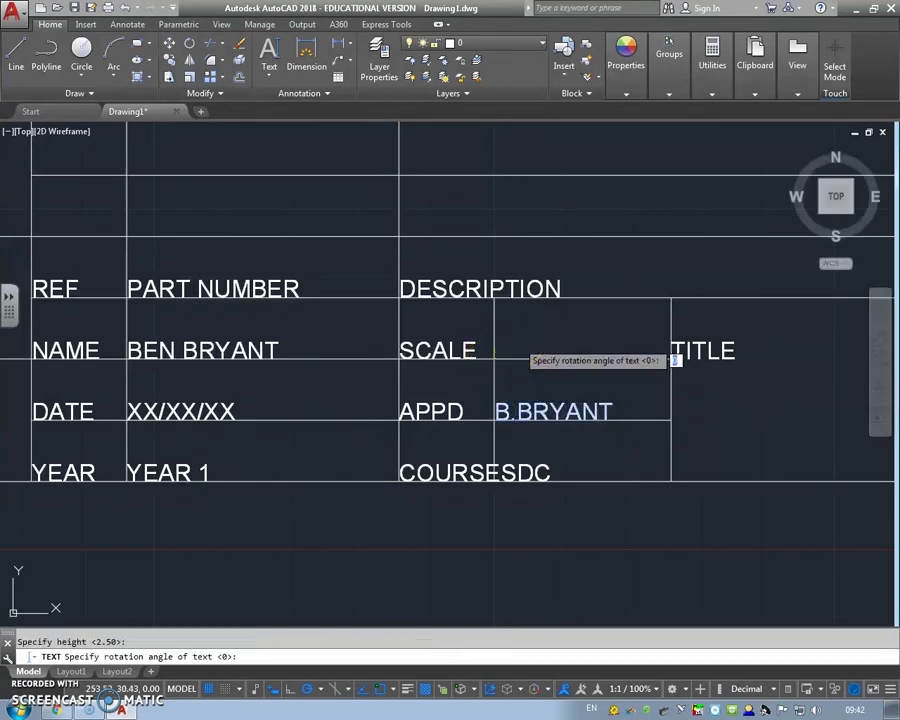
{"action": "key", "text": "Return"}
Step: Complete the 1:1 scale text beside SCALE
{"action": "type", "text": "1:1"}
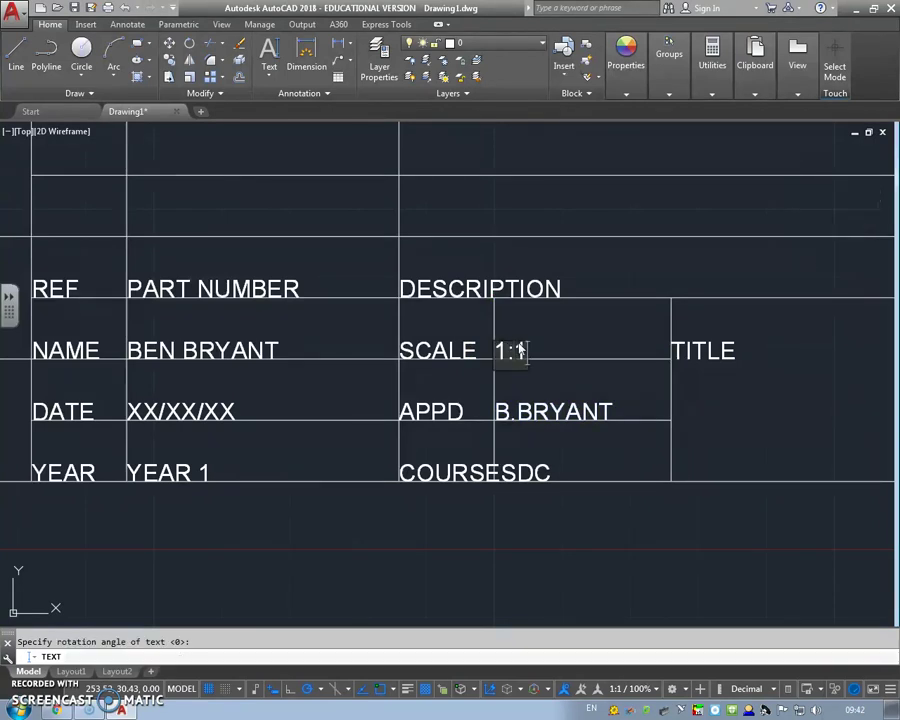
{"action": "key", "text": "Return"}
{"action": "key", "text": "Return"}
{"action": "scroll", "coordinate": [628, 375], "scroll_direction": "down", "scroll_amount": 1}
{"action": "scroll", "coordinate": [515, 378], "scroll_direction": "down", "scroll_amount": 2}
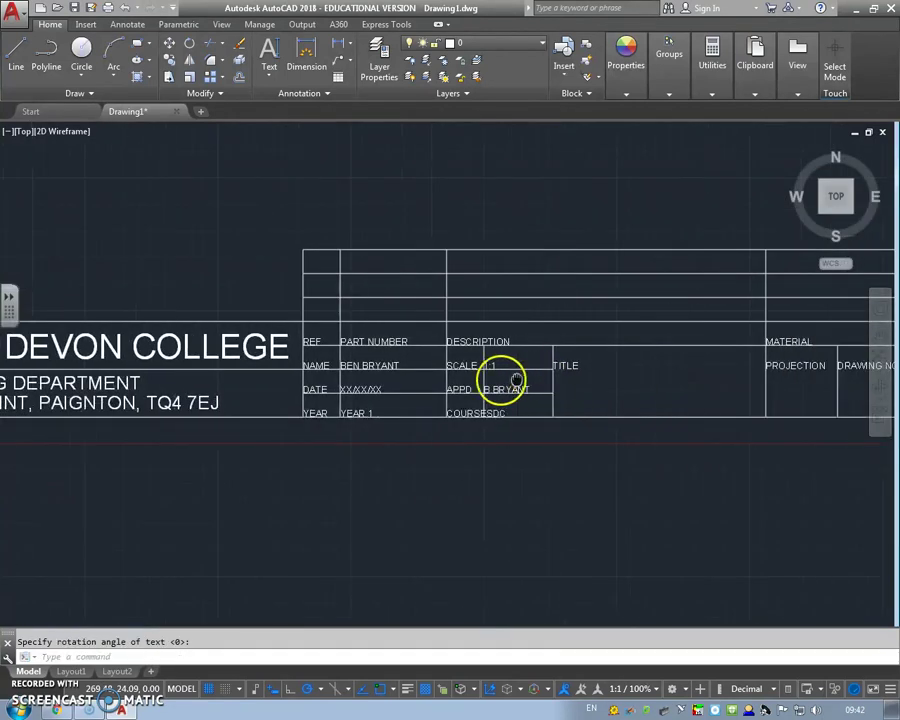
{"action": "scroll", "coordinate": [515, 378], "scroll_direction": "up", "scroll_amount": 2}
Step: Add DRAWING TITLE just below TITLE at height 2.5, rotation 0
{"action": "key", "text": "Return"}
{"action": "middle_click_drag", "start_coordinate": [468, 408], "coordinate": [366, 418]}
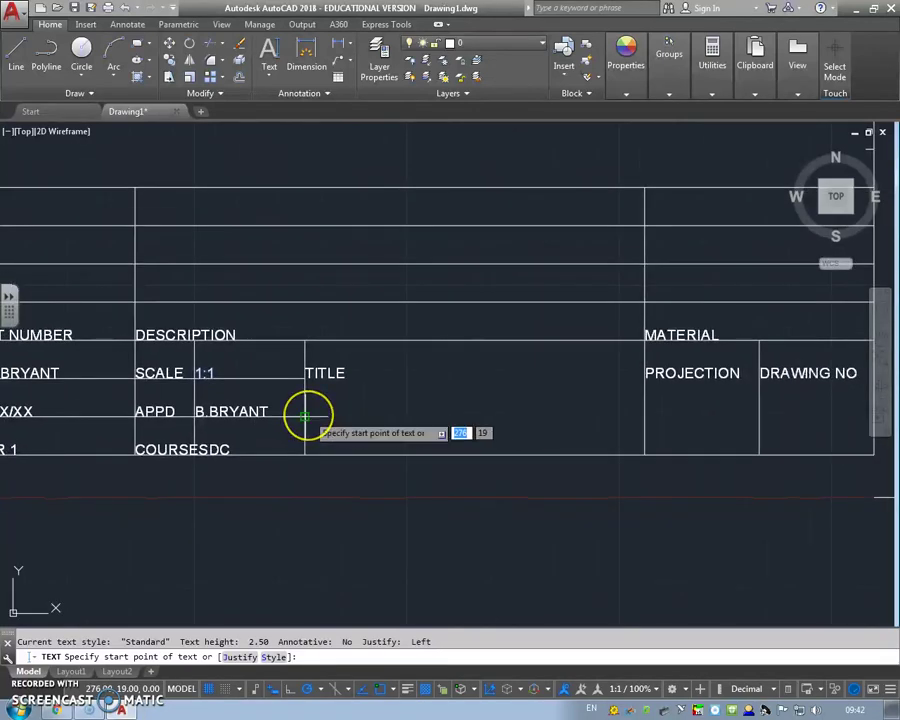
{"action": "left_click", "coordinate": [306, 414]}
{"action": "key", "text": "Return"}
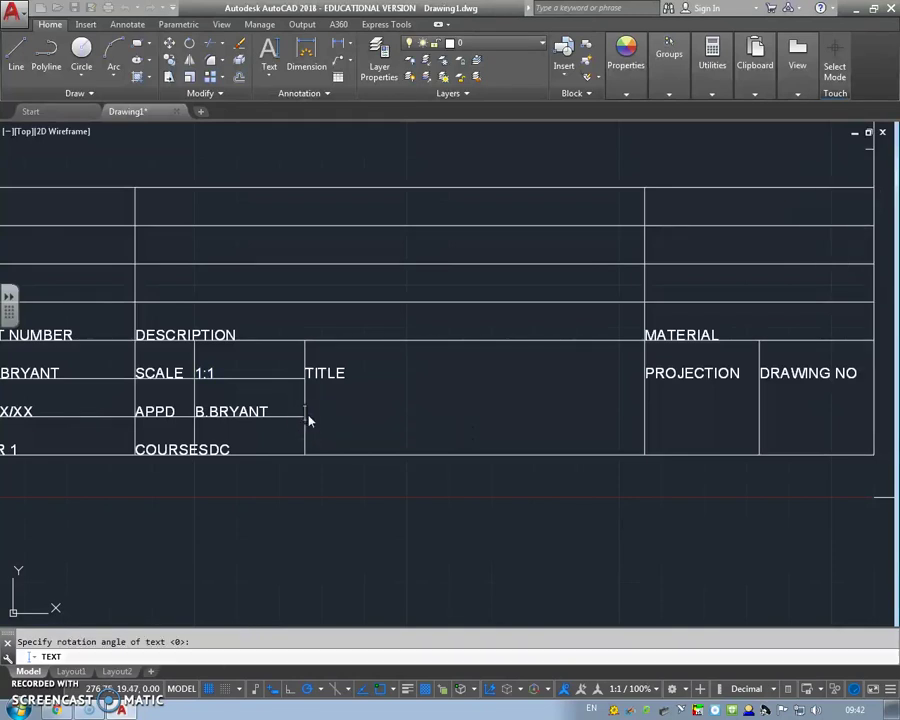
{"action": "key", "text": "Return"}
{"action": "type", "text": "DR"}
{"action": "type", "text": "DRAWION"}
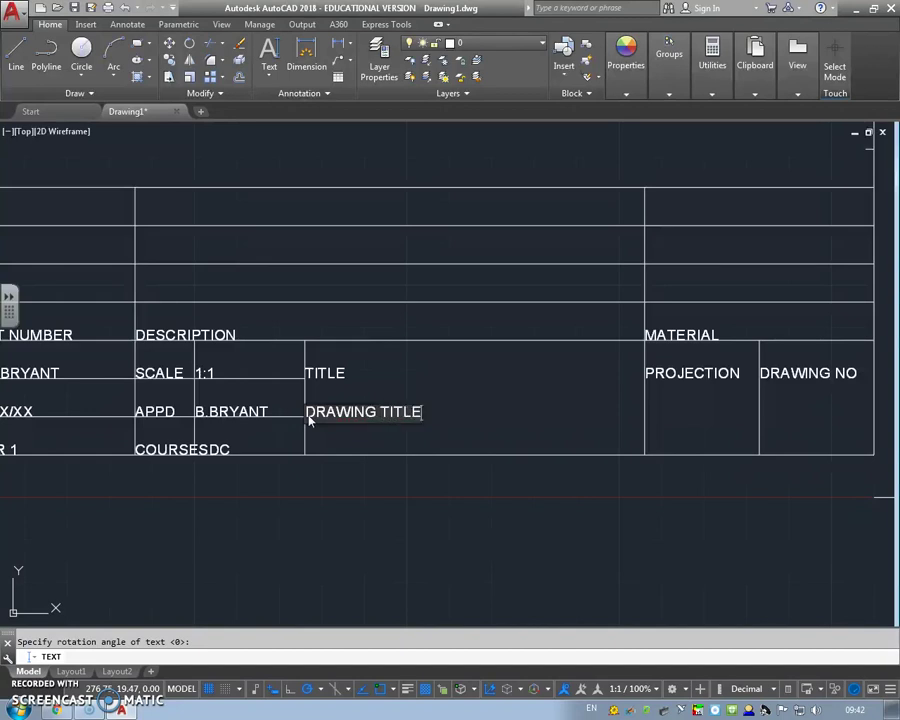
{"action": "key", "text": "Return"}
{"action": "key", "text": "Return"}
Step: Add the drawing number 001 below DRAWING NO
{"action": "middle_click_drag", "start_coordinate": [454, 384], "coordinate": [94, 393]}
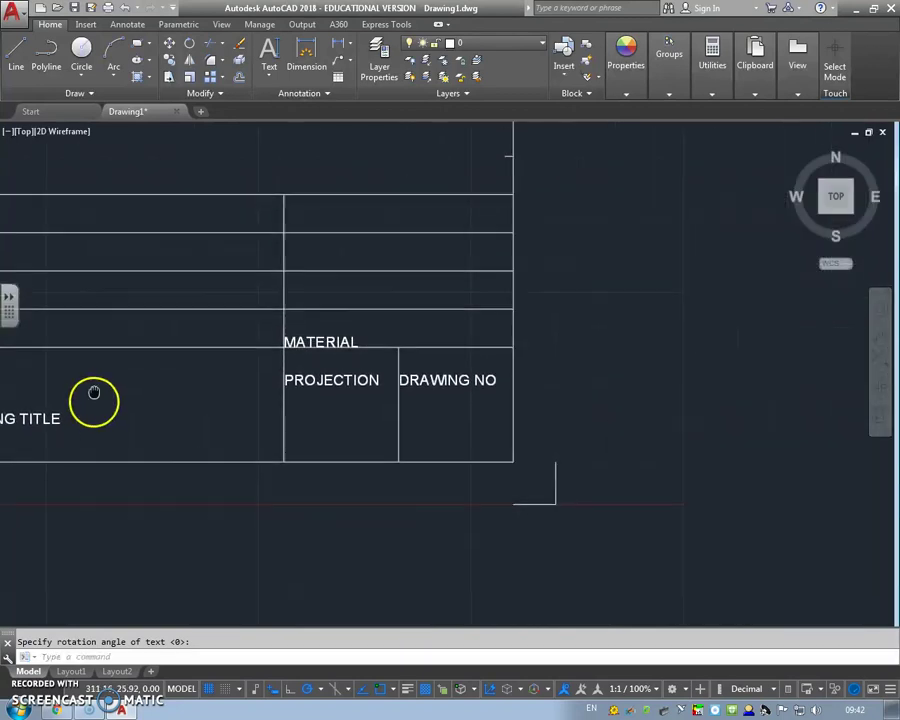
{"action": "key", "text": "Return"}
{"action": "middle_click_drag", "start_coordinate": [127, 432], "coordinate": [298, 421]}
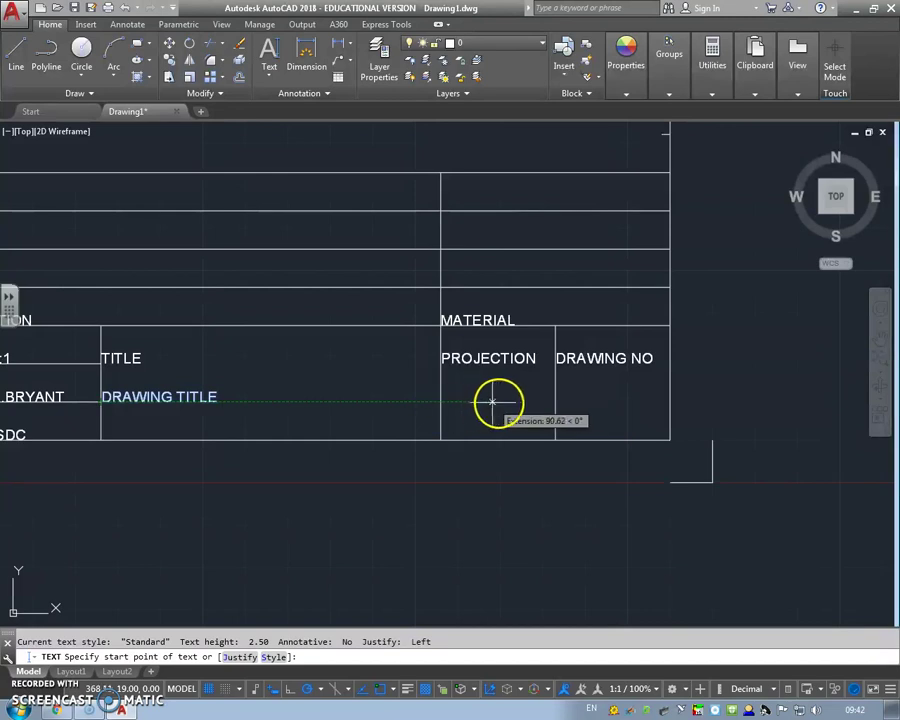
{"action": "left_click", "coordinate": [556, 402]}
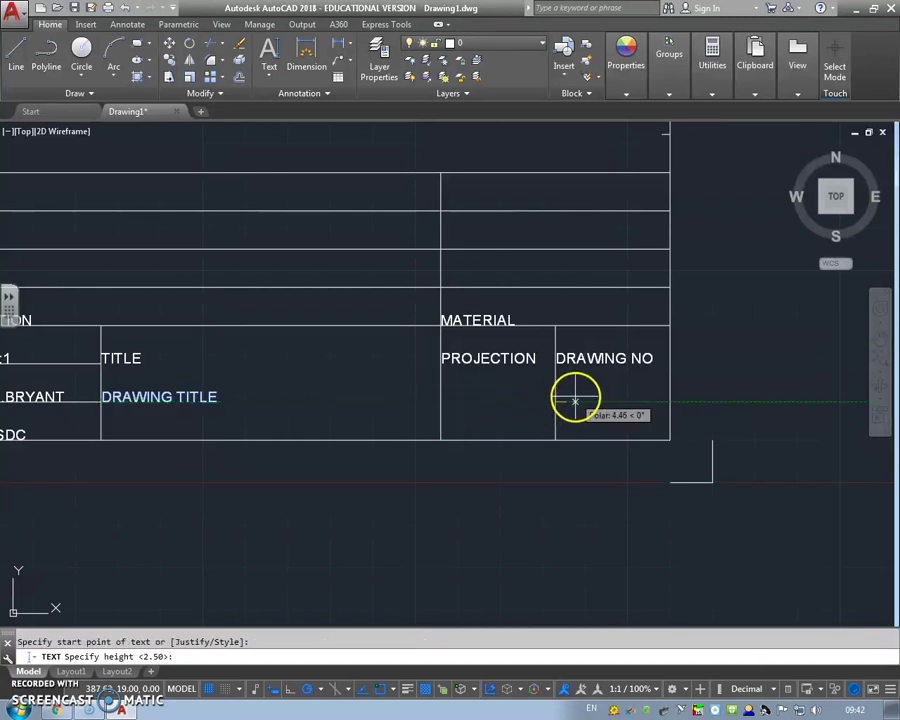
{"action": "key", "text": "Return"}
{"action": "key", "text": "Return"}
{"action": "type", "text": "001"}
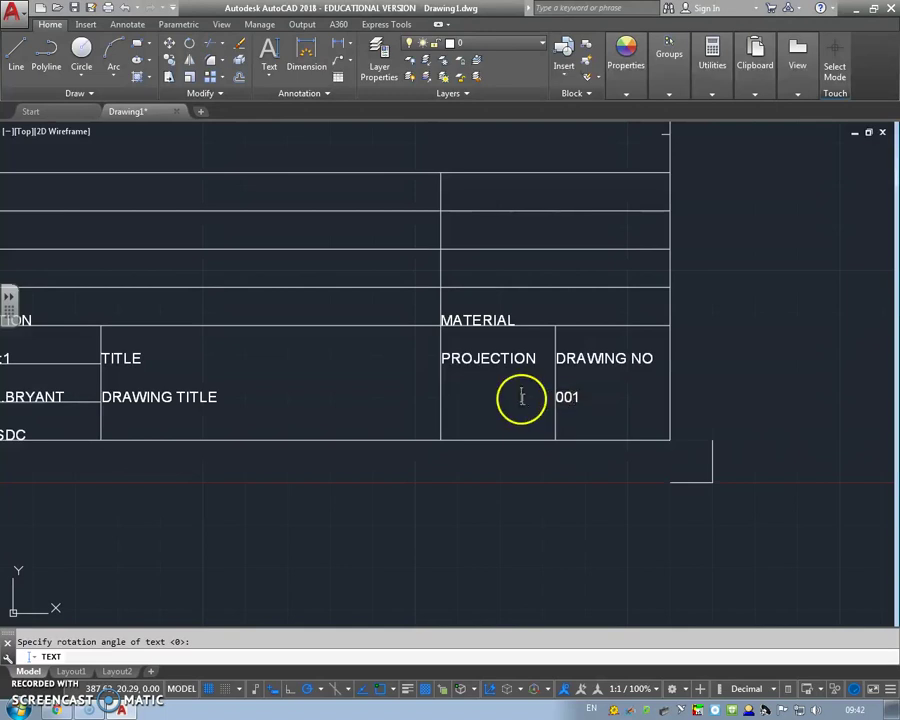
{"action": "key", "text": "Escape"}
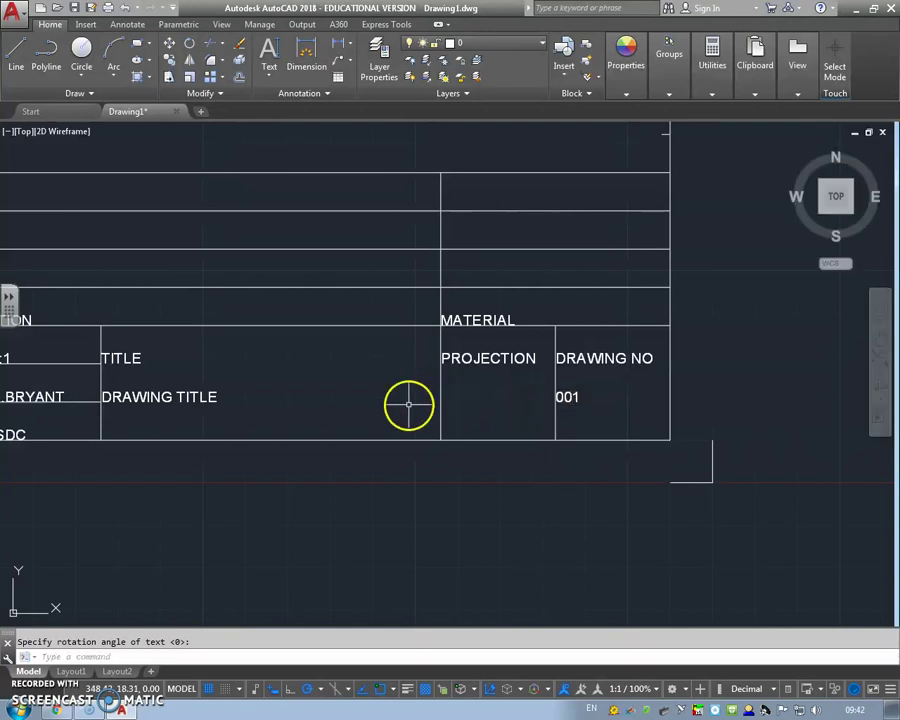
{"action": "scroll", "coordinate": [409, 404], "scroll_direction": "down", "scroll_amount": 2}
{"action": "middle_click_drag", "start_coordinate": [400, 404], "coordinate": [583, 400]}
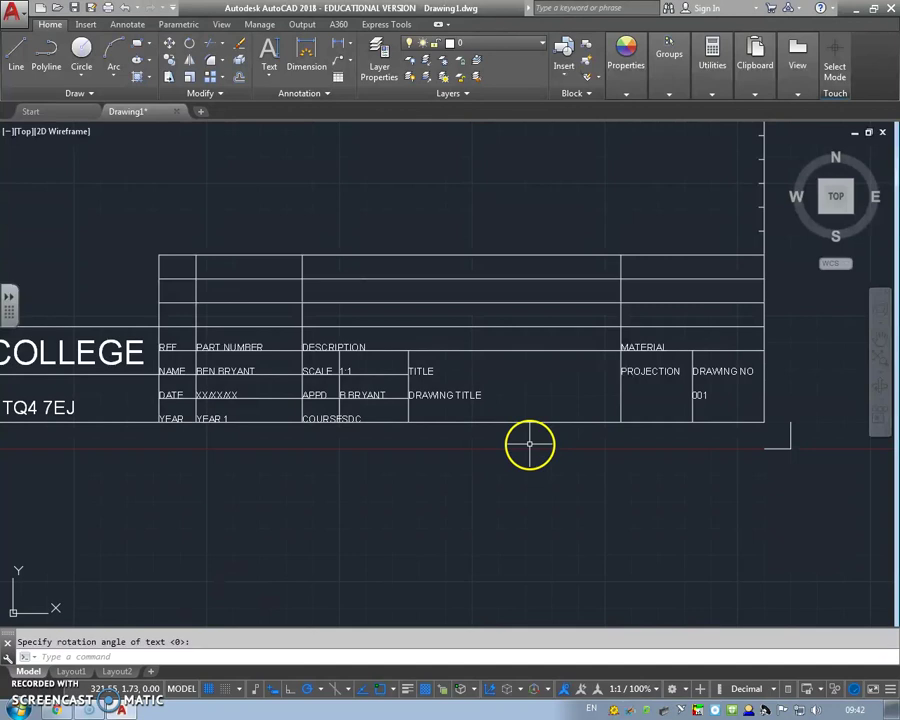
Step: Start MOVE and select the REF, NAME, DATE, YEAR, YEAR 1, name entry and PART NUMBER texts
{"action": "key", "text": "Return"}
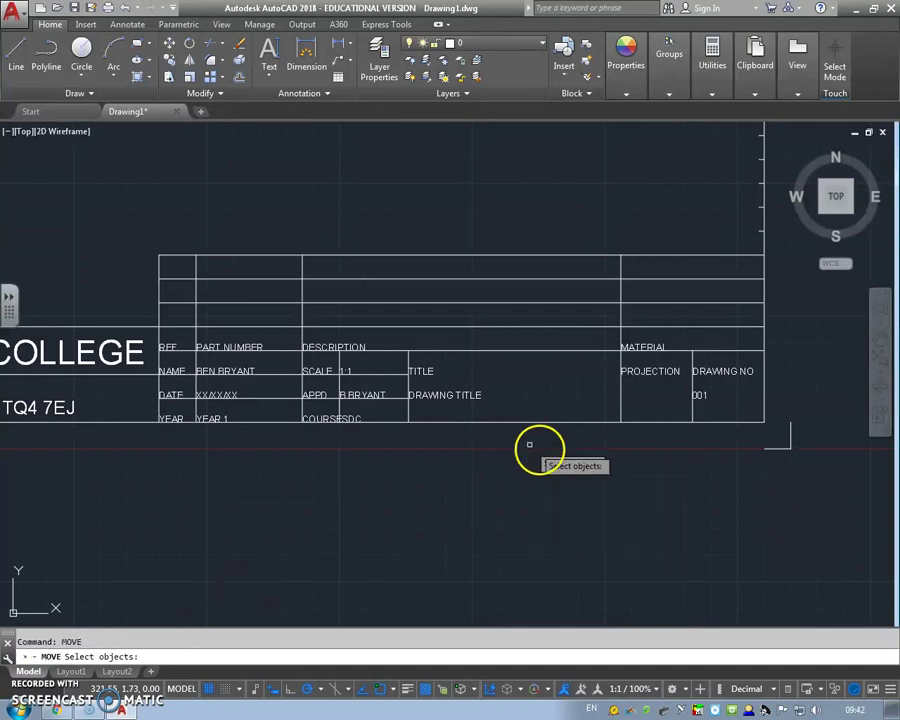
{"action": "left_click", "coordinate": [168, 346]}
{"action": "left_click", "coordinate": [168, 371]}
{"action": "left_click", "coordinate": [172, 396]}
{"action": "left_click", "coordinate": [172, 419]}
{"action": "left_click", "coordinate": [207, 418]}
{"action": "left_click", "coordinate": [215, 383]}
{"action": "left_click", "coordinate": [224, 400]}
{"action": "left_click", "coordinate": [228, 371]}
{"action": "left_click", "coordinate": [243, 347]}
Step: Add the DESCRIPTION, SCALE, 1:1, APPD, approver, COURSE, SDC, TITLE and DRAWING TITLE texts to the selection
{"action": "left_click", "coordinate": [348, 349]}
{"action": "left_click", "coordinate": [346, 369]}
{"action": "left_click", "coordinate": [320, 370]}
{"action": "left_click", "coordinate": [316, 395]}
{"action": "left_click", "coordinate": [350, 396]}
{"action": "left_click", "coordinate": [348, 419]}
{"action": "left_click", "coordinate": [324, 419]}
{"action": "left_click", "coordinate": [420, 408]}
{"action": "left_click", "coordinate": [426, 390]}
{"action": "left_click", "coordinate": [436, 370]}
Step: Add MATERIAL, PROJECTION, DRAWING NO and 001, then move all selected text from 0,0 by @1,1
{"action": "left_click", "coordinate": [640, 371]}
{"action": "left_click", "coordinate": [642, 347]}
{"action": "left_click", "coordinate": [714, 371]}
{"action": "left_click", "coordinate": [700, 400]}
{"action": "left_click", "coordinate": [697, 402]}
{"action": "left_click", "coordinate": [698, 395]}
{"action": "key", "text": "Return"}
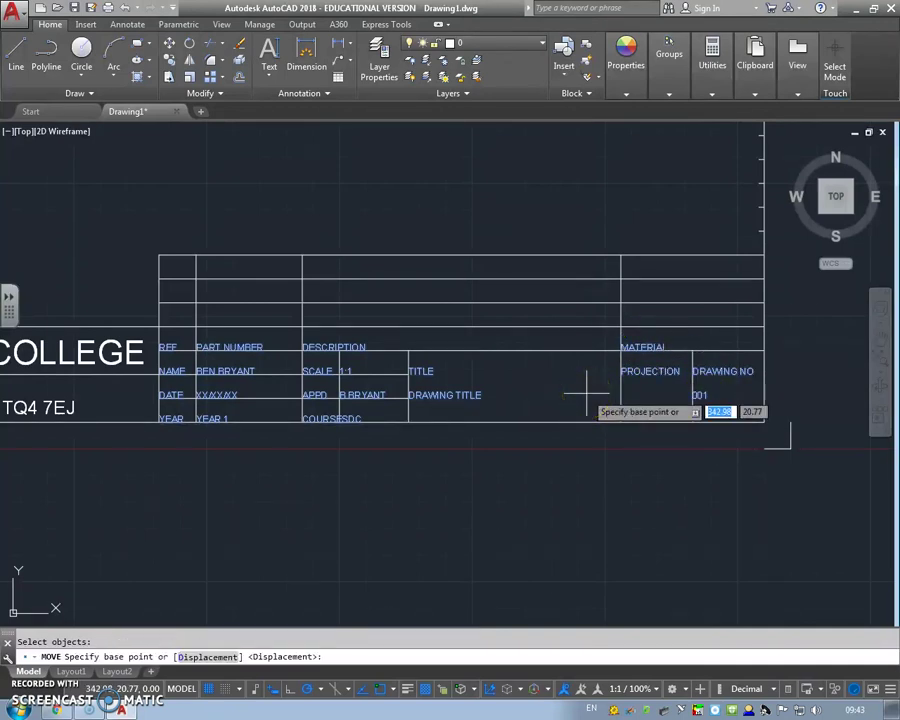
{"action": "key", "text": "Tab"}
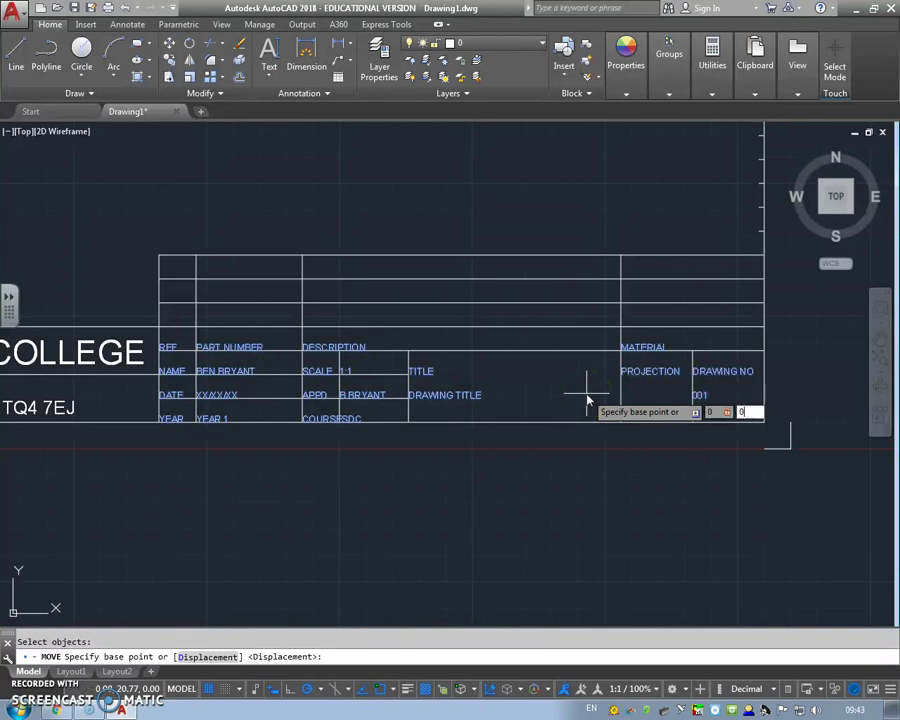
{"action": "key", "text": "Return"}
{"action": "key", "text": "Tab"}
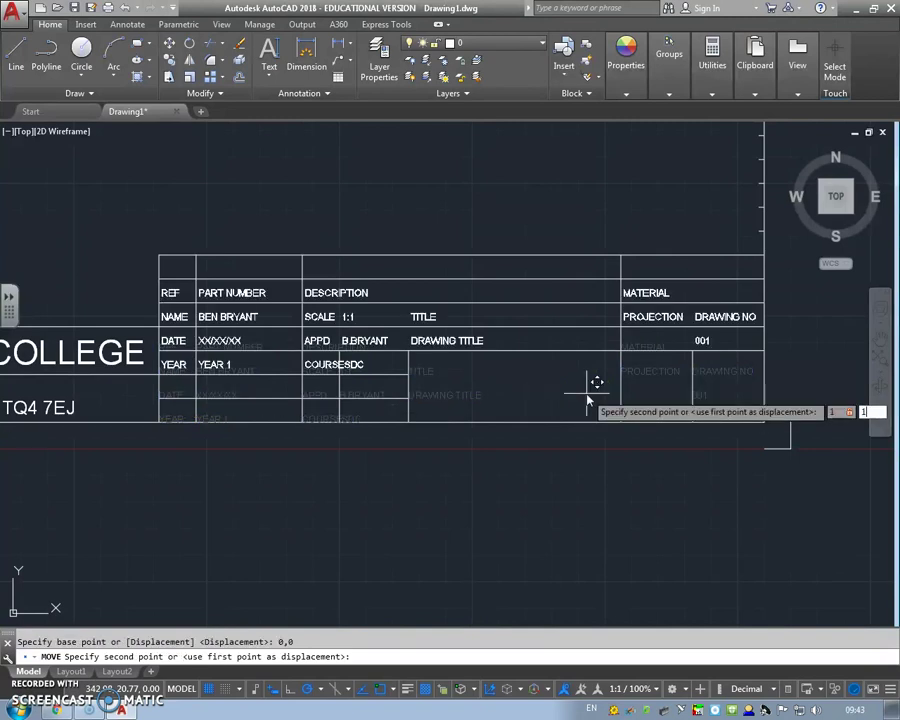
{"action": "key", "text": "Return"}
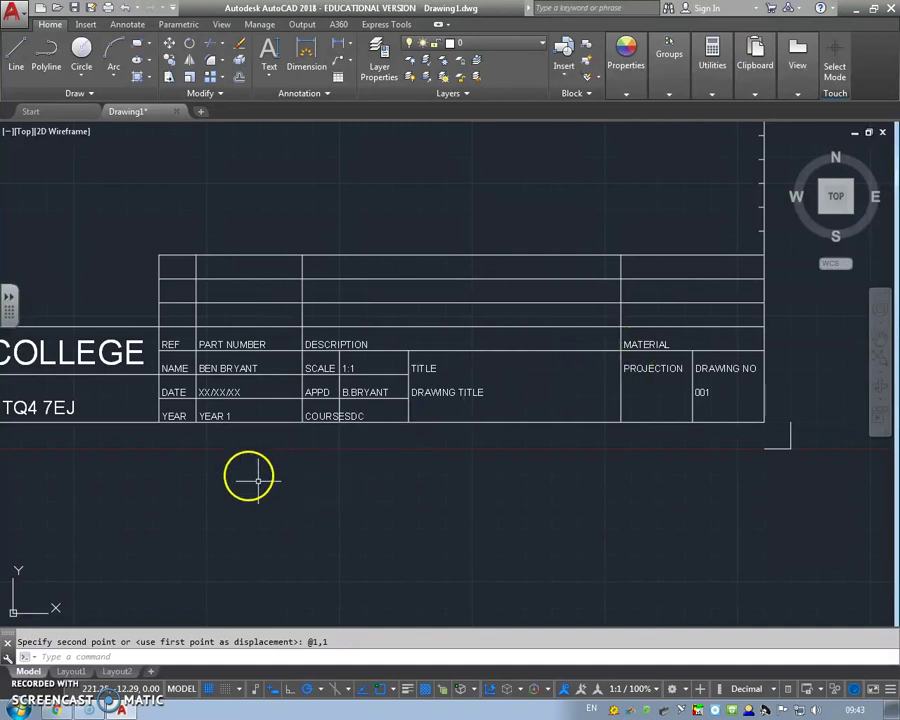
Step: Set the COURSE label's width factor to 0.75 in Properties so it clears SDC
{"action": "left_click", "coordinate": [331, 418]}
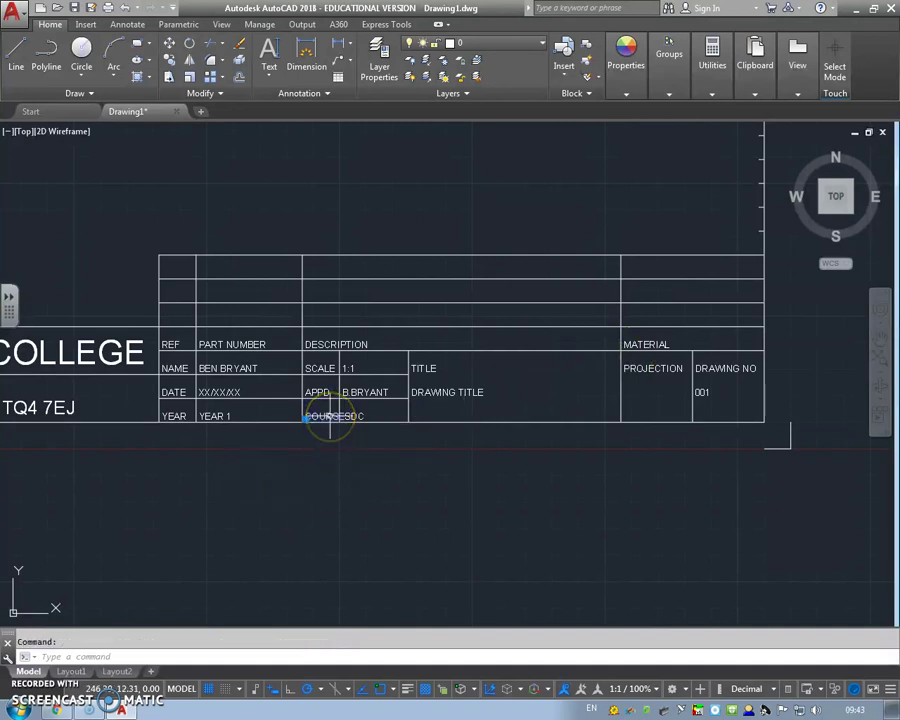
{"action": "right_click", "coordinate": [332, 420]}
{"action": "left_click", "coordinate": [370, 391]}
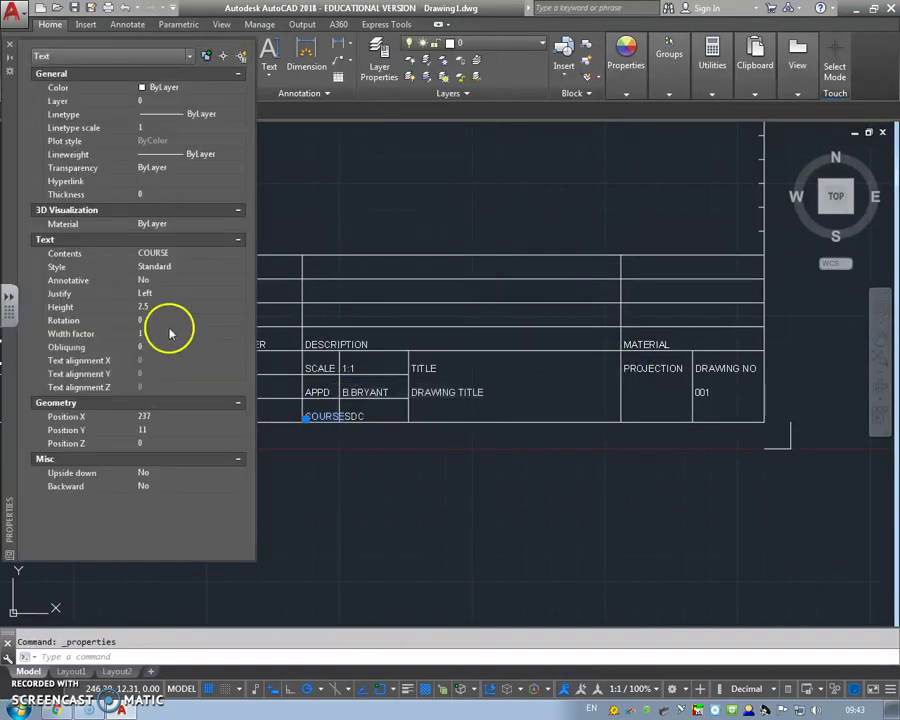
{"action": "left_click", "coordinate": [147, 334]}
{"action": "type", "text": "0.75"}
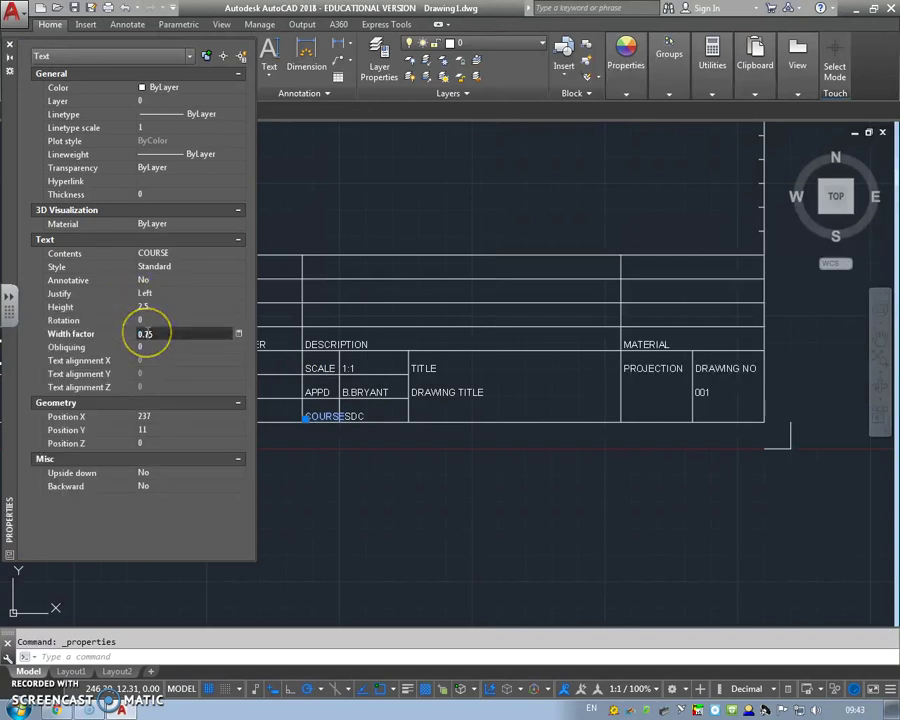
{"action": "key", "text": "Tab"}
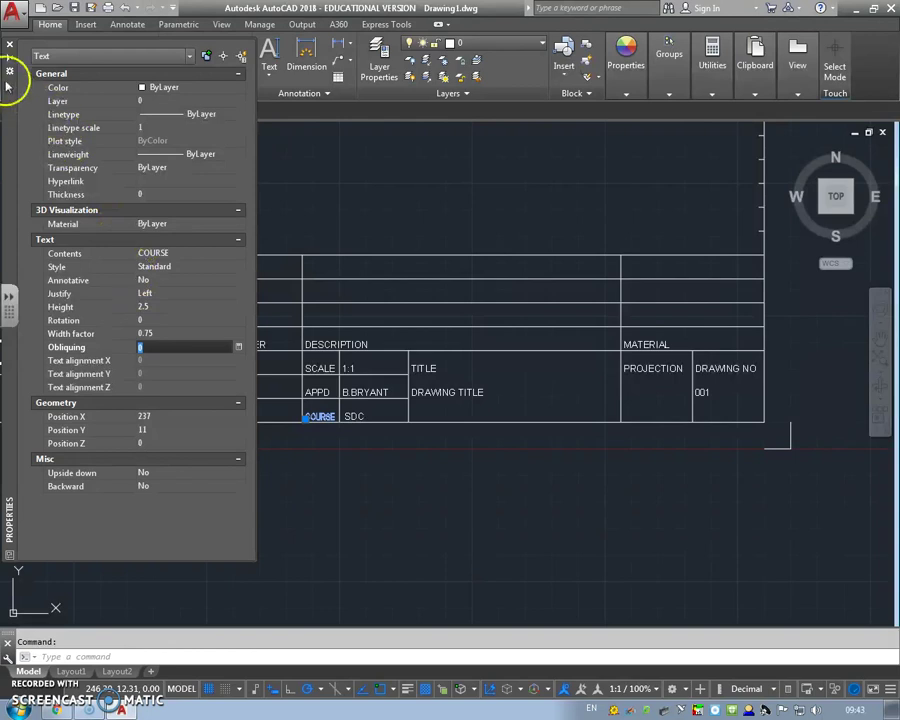
{"action": "left_click", "coordinate": [10, 46]}
{"action": "key", "text": "Escape"}
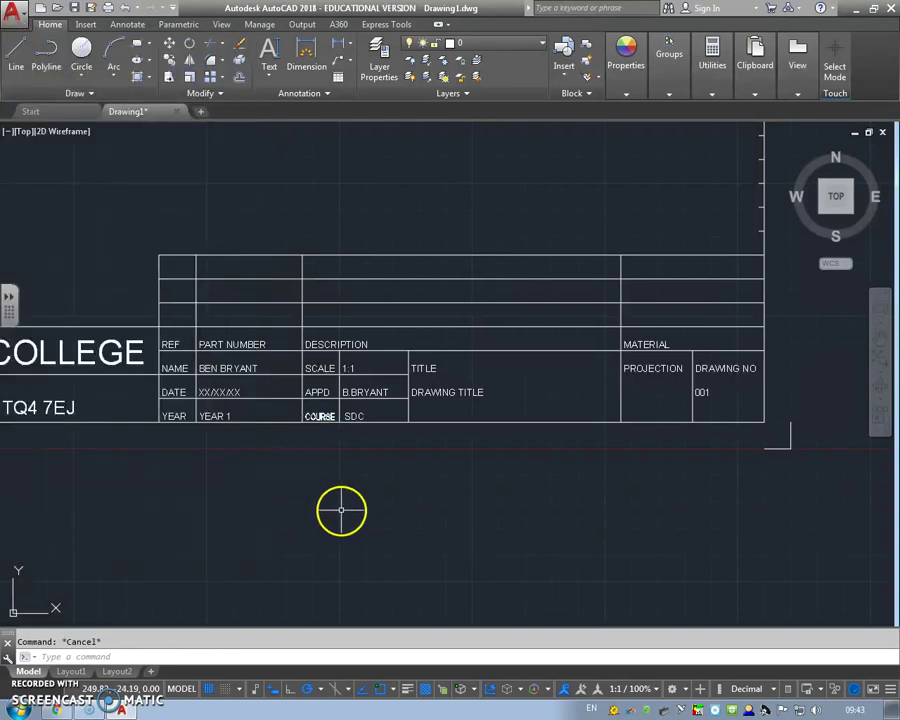
{"action": "middle_click_drag", "start_coordinate": [269, 503], "coordinate": [301, 497]}
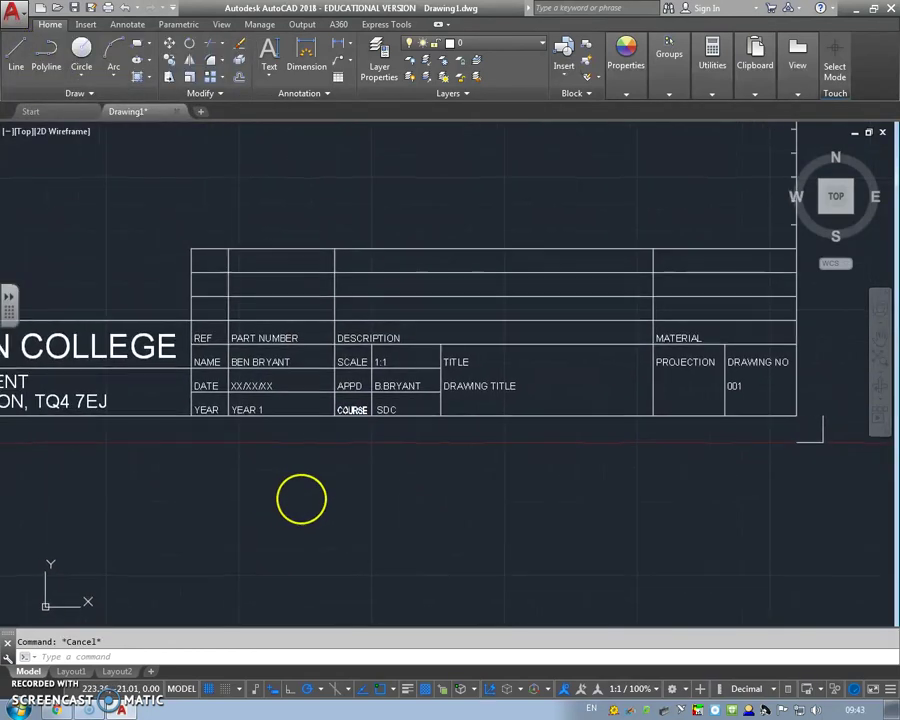
{"action": "scroll", "coordinate": [301, 497], "scroll_direction": "down", "scroll_amount": 3}
Step: Insert the 3RD ANG BLOCK101 drawing as a block to the right of the sheet
{"action": "left_click", "coordinate": [84, 24]}
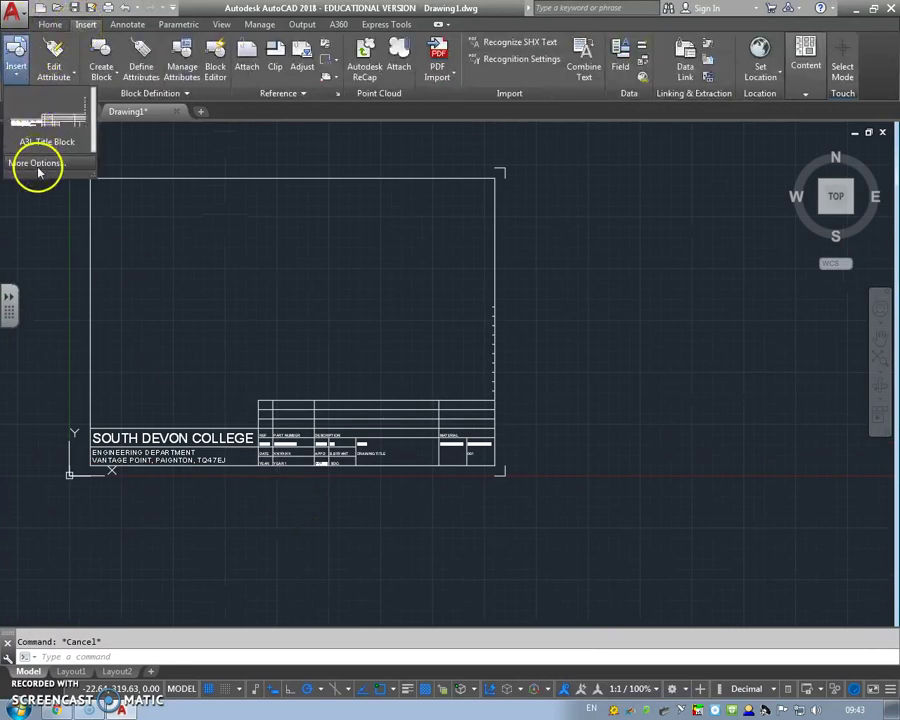
{"action": "left_click", "coordinate": [40, 166]}
{"action": "left_click", "coordinate": [598, 270]}
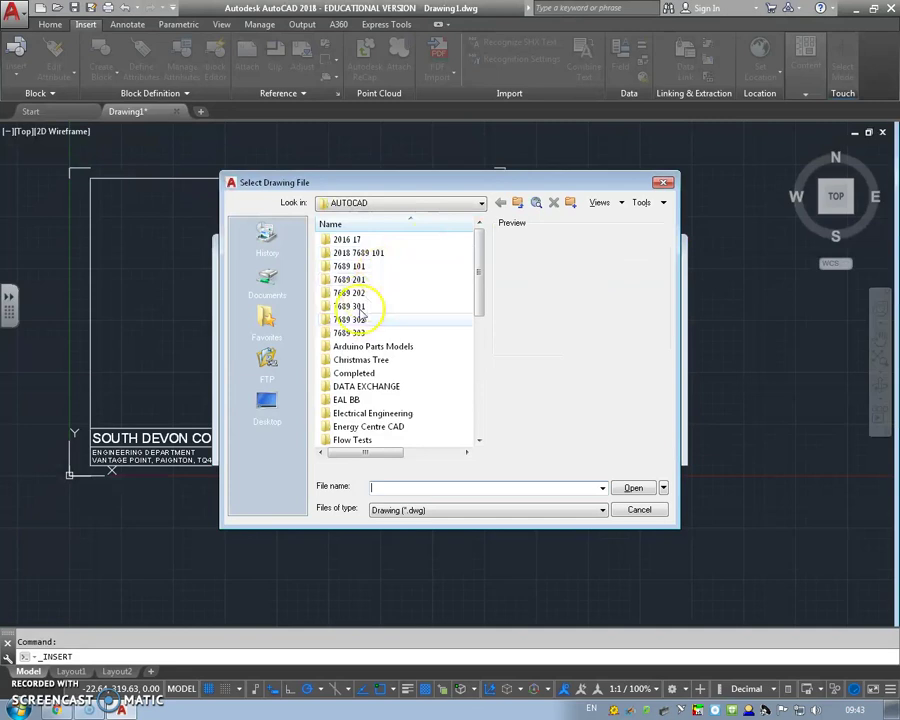
{"action": "left_click_drag", "start_coordinate": [483, 270], "coordinate": [488, 382]}
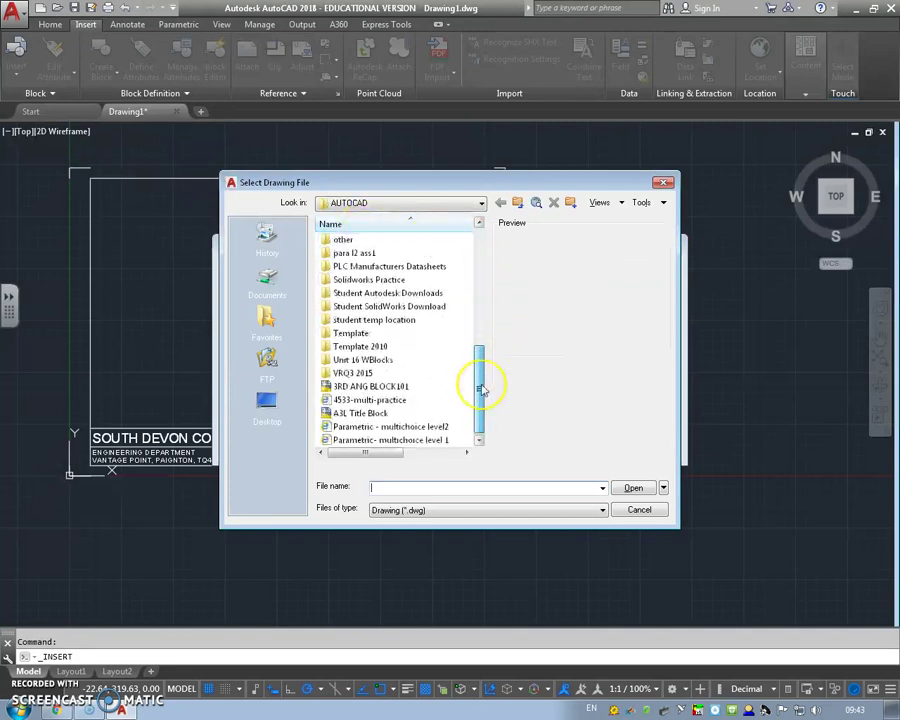
{"action": "left_click", "coordinate": [366, 388]}
{"action": "left_click", "coordinate": [634, 487]}
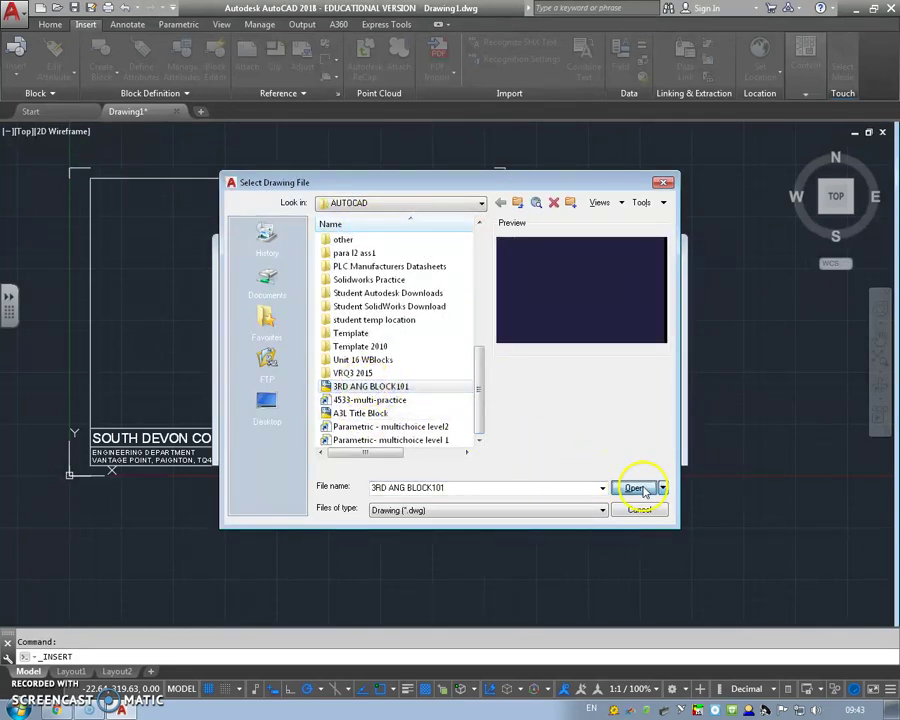
{"action": "left_click", "coordinate": [533, 447]}
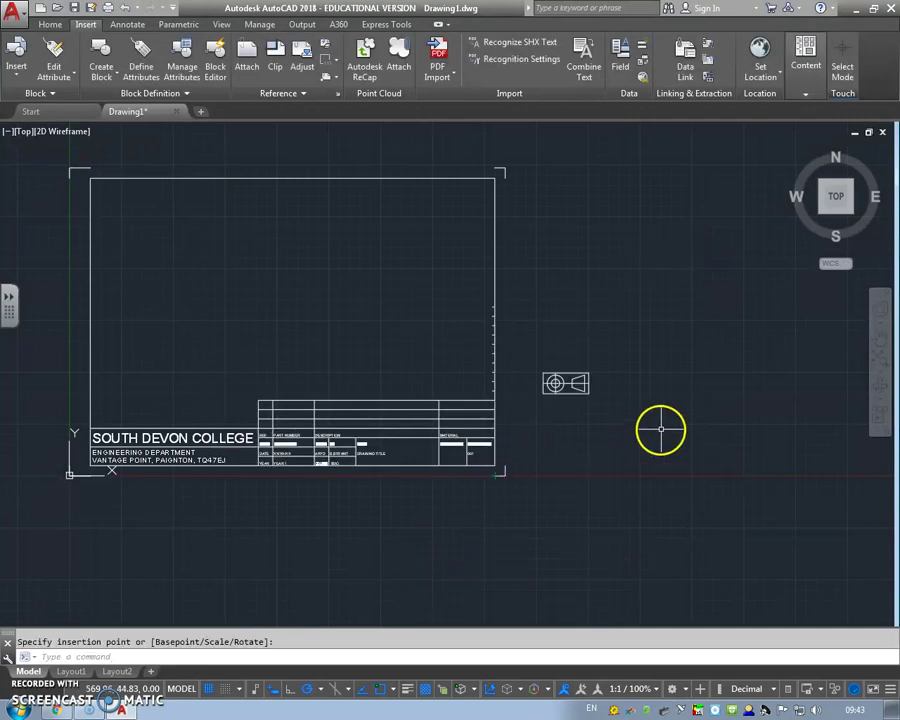
{"action": "scroll", "coordinate": [490, 432], "scroll_direction": "up", "scroll_amount": 5}
{"action": "left_click", "coordinate": [513, 305]}
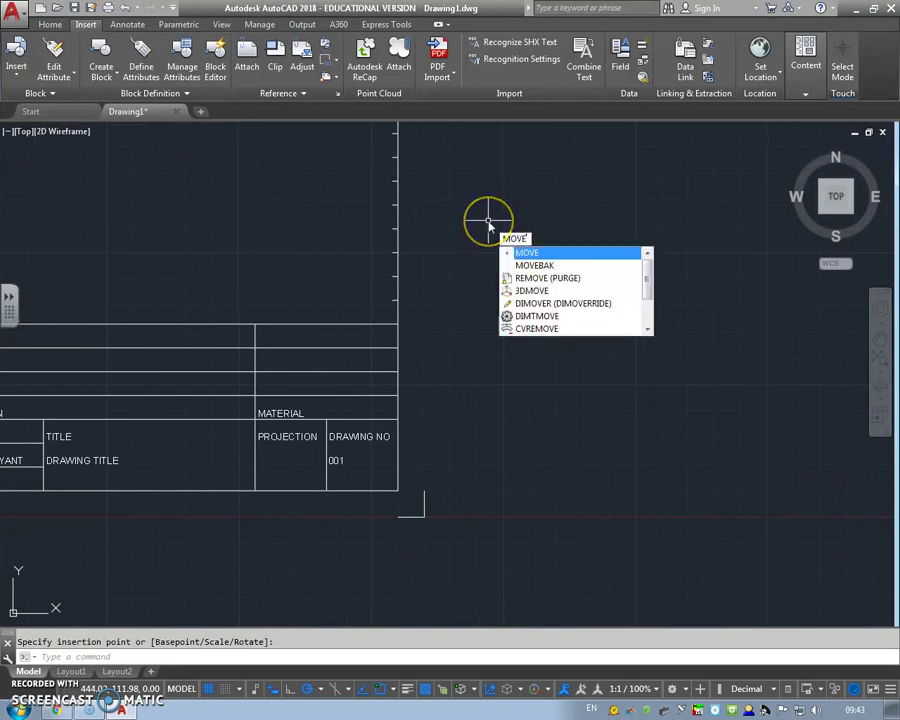
Step: Scale the projection symbol block by a factor of 0.5 about a picked base point
{"action": "key", "text": "BackSpace"}
{"action": "key", "text": "BackSpace"}
{"action": "type", "text": "SCALE"}
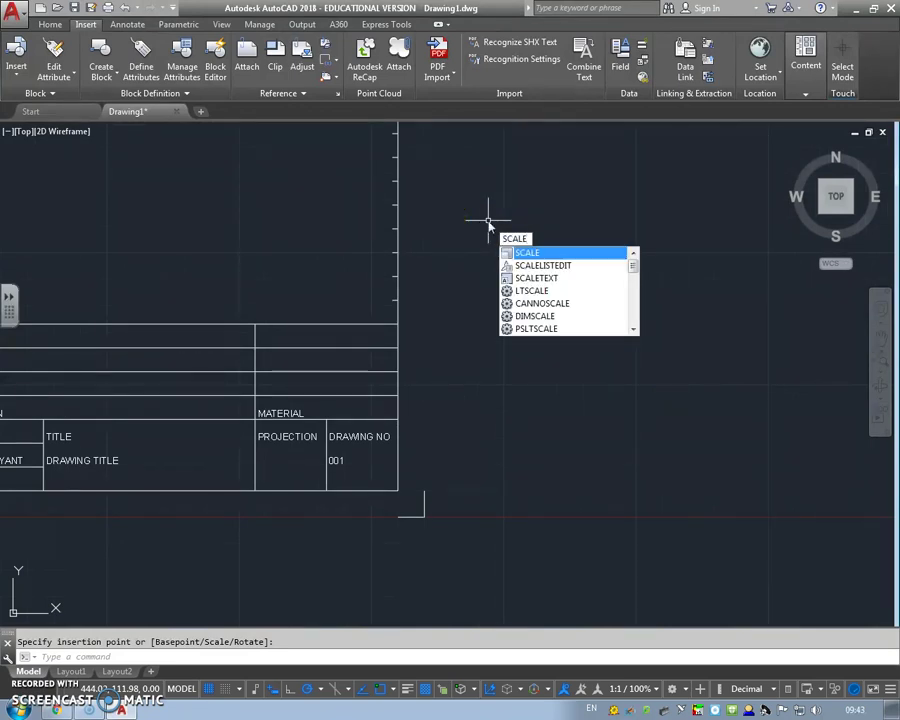
{"action": "key", "text": "Return"}
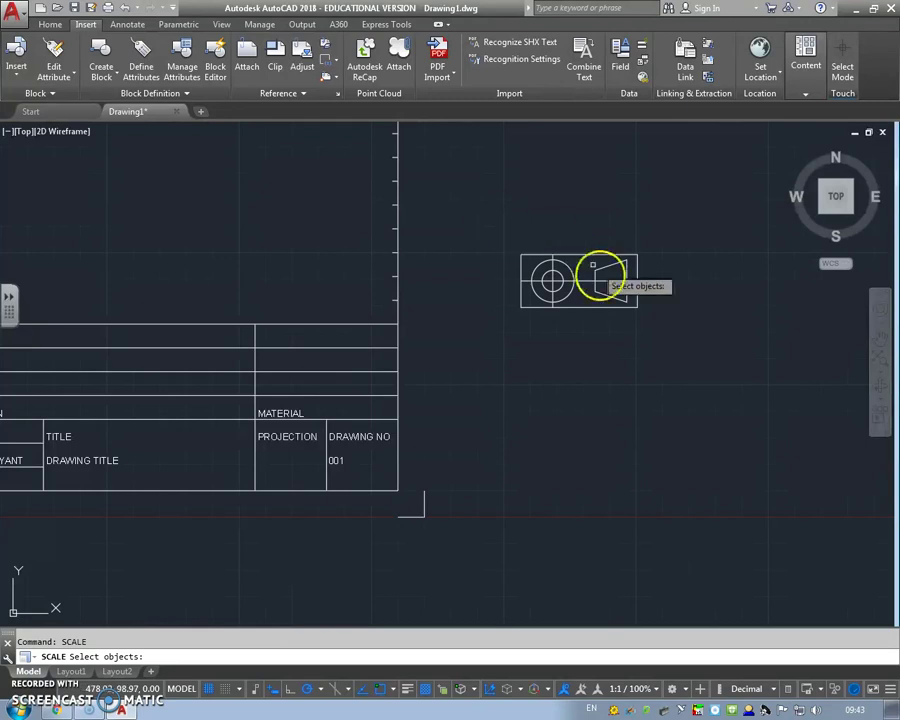
{"action": "left_click", "coordinate": [572, 279]}
{"action": "key", "text": "Return"}
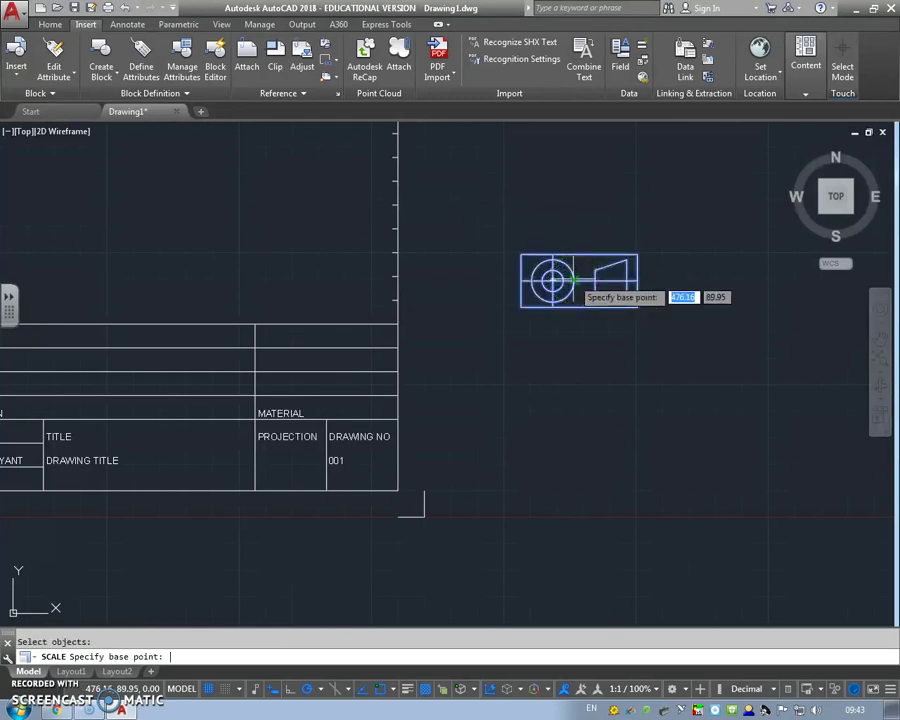
{"action": "left_click", "coordinate": [521, 308]}
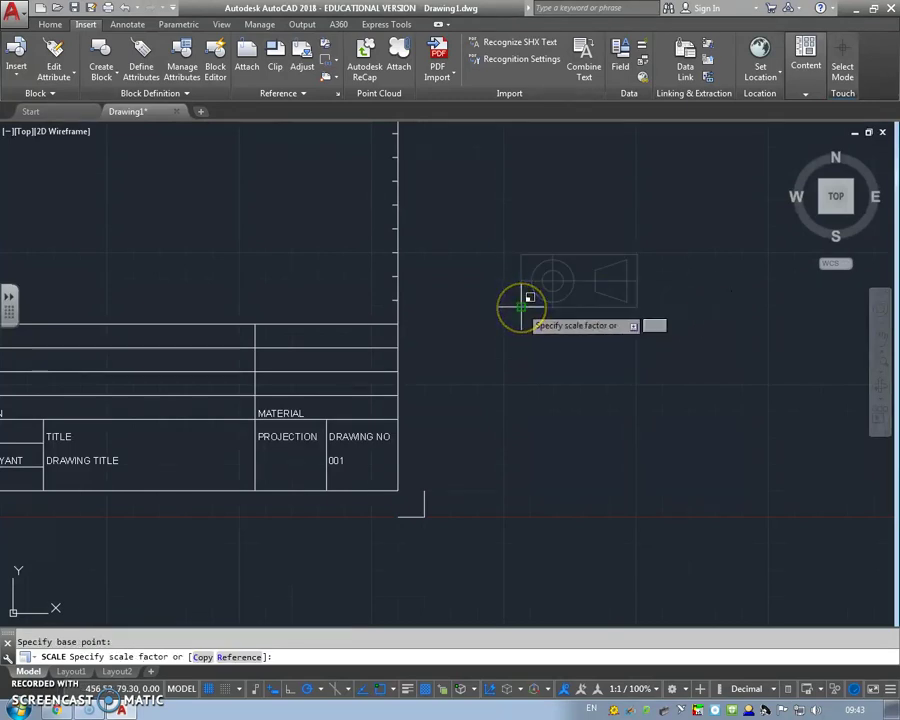
{"action": "type", "text": "0.5"}
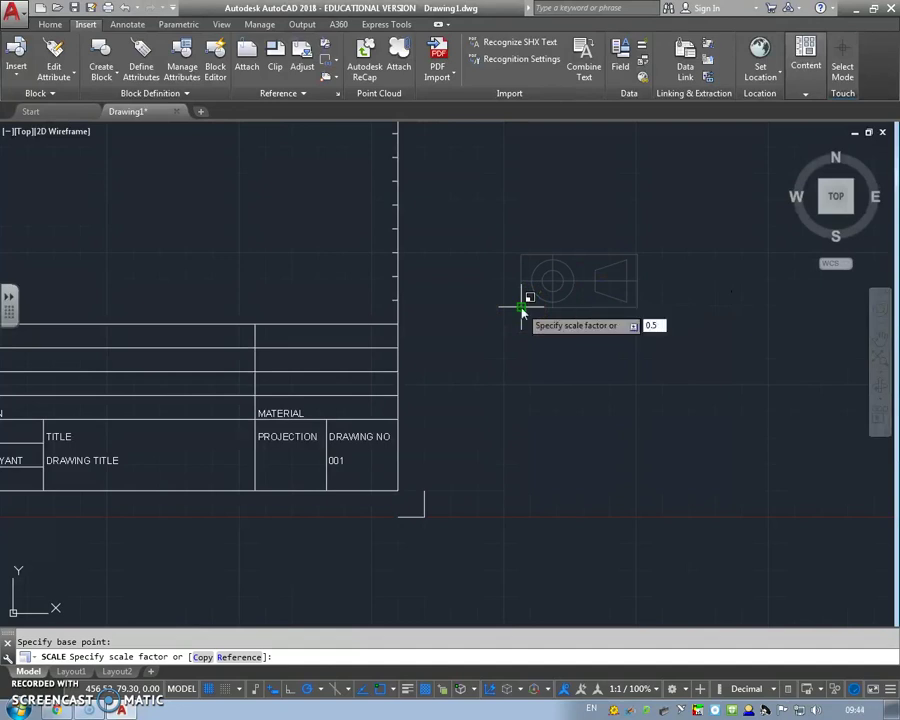
{"action": "key", "text": "Return"}
{"action": "type", "text": "VE"}
{"action": "key", "text": "Return"}
Step: Move the projection symbol from its centre into the title block's PROJECTION cell
{"action": "left_click", "coordinate": [484, 236]}
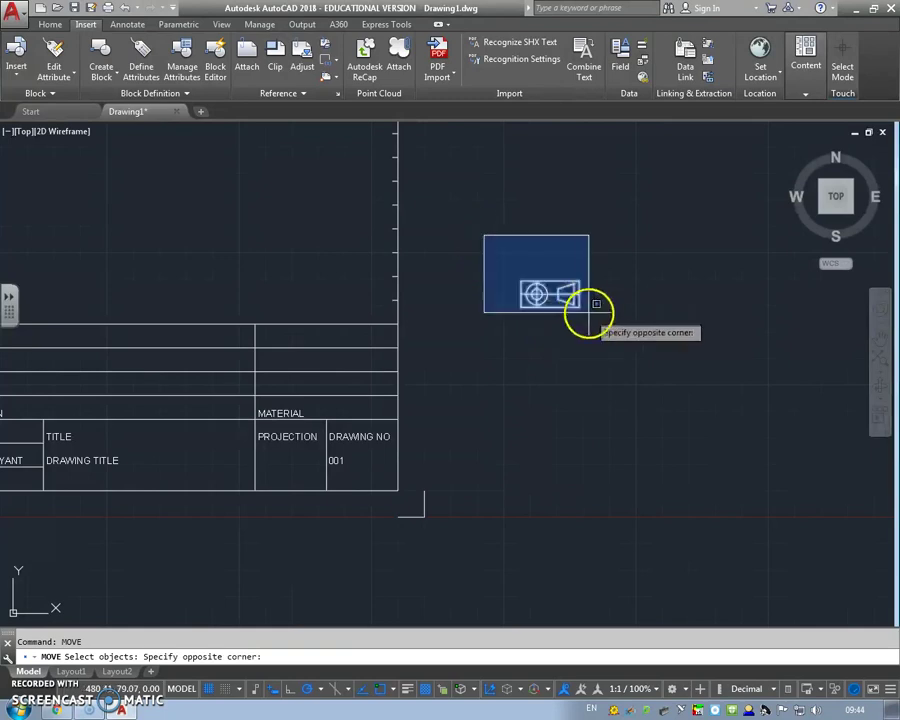
{"action": "left_click", "coordinate": [589, 312]}
{"action": "key", "text": "Return"}
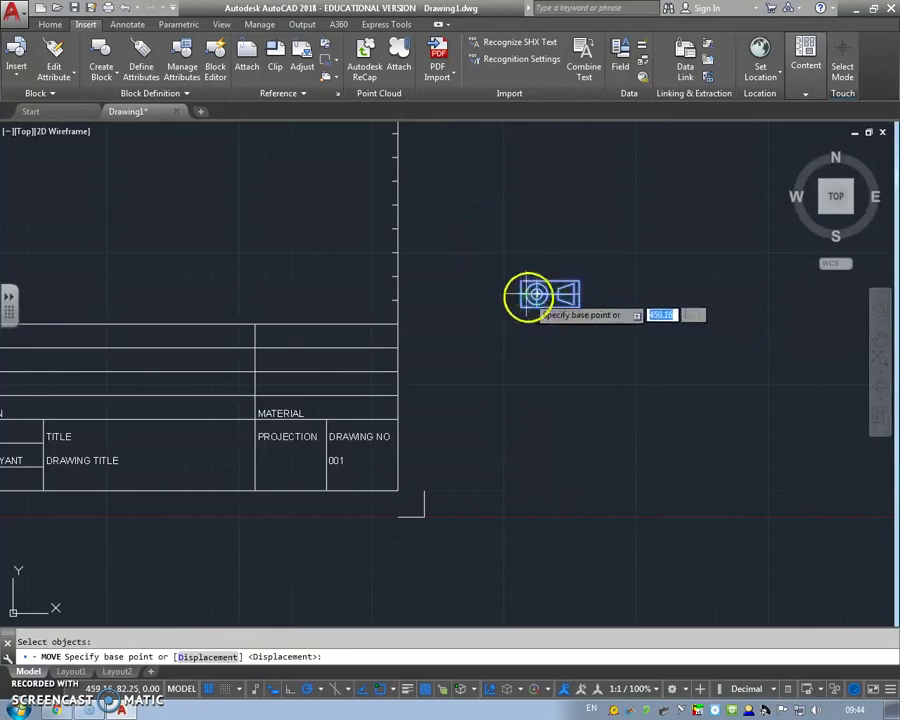
{"action": "left_click", "coordinate": [535, 293]}
{"action": "middle_click_drag", "start_coordinate": [240, 494], "coordinate": [330, 462]}
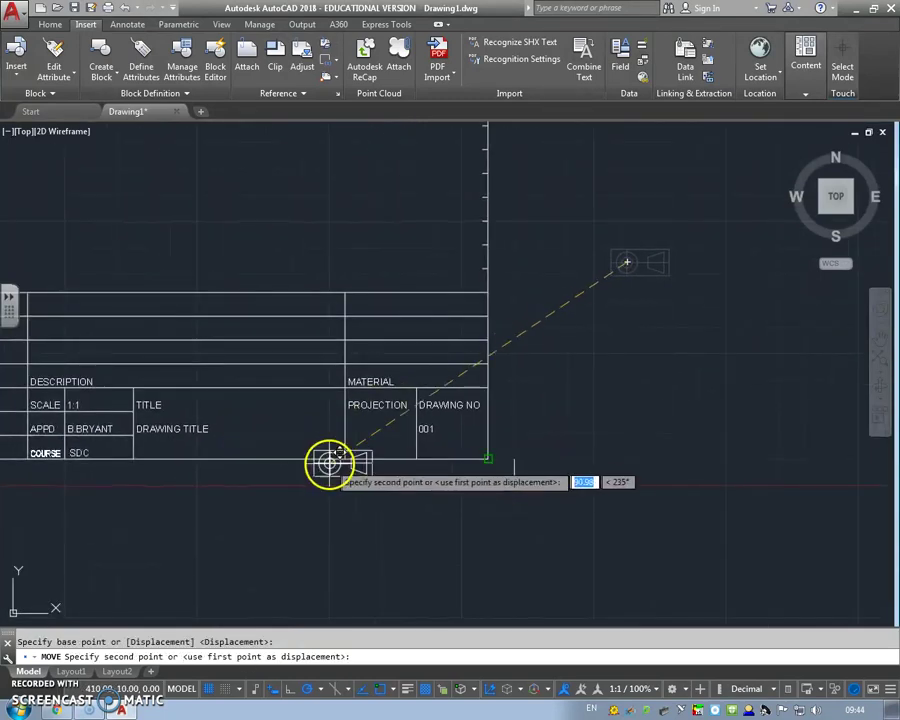
{"action": "scroll", "coordinate": [330, 462], "scroll_direction": "up", "scroll_amount": 4}
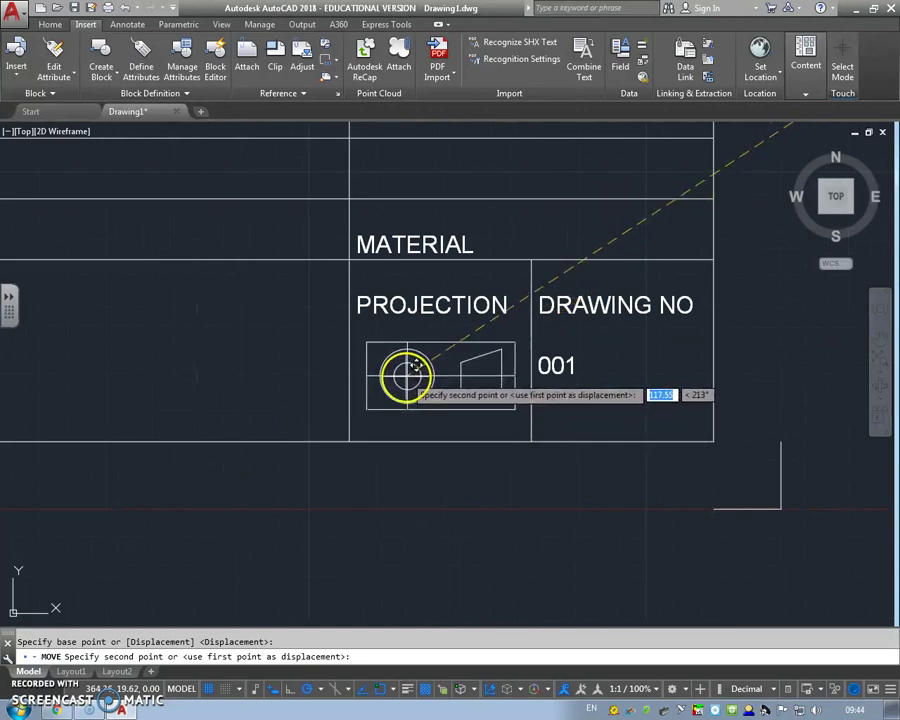
{"action": "left_click", "coordinate": [413, 363]}
{"action": "left_click", "coordinate": [445, 505]}
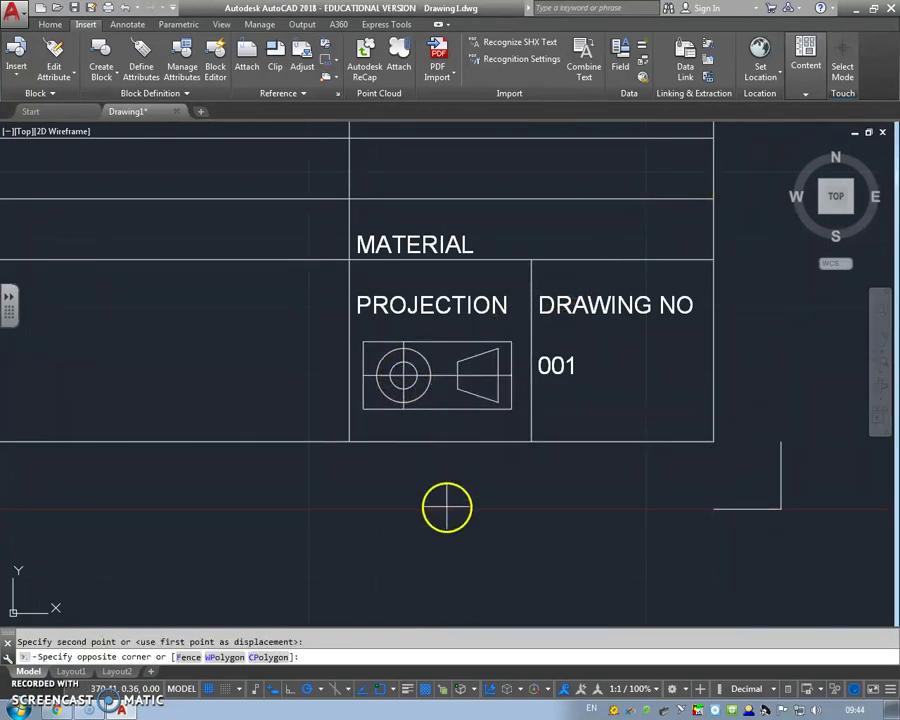
{"action": "key", "text": "Escape"}
Step: Zoom and pan out until the whole A3 sheet is visible
{"action": "scroll", "coordinate": [448, 507], "scroll_direction": "down", "scroll_amount": 2}
{"action": "scroll", "coordinate": [448, 507], "scroll_direction": "down", "scroll_amount": 2}
{"action": "middle_click_drag", "start_coordinate": [320, 500], "coordinate": [486, 480]}
{"action": "scroll", "coordinate": [486, 478], "scroll_direction": "down", "scroll_amount": 2}
{"action": "scroll", "coordinate": [474, 488], "scroll_direction": "up", "scroll_amount": 2}
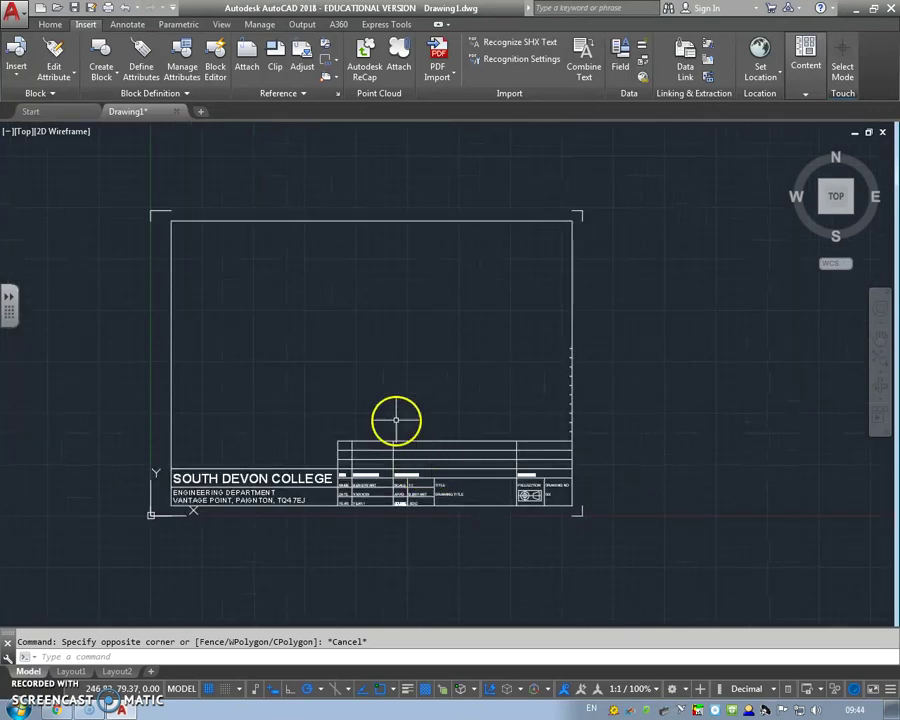
{"action": "middle_click_drag", "start_coordinate": [385, 390], "coordinate": [386, 404]}
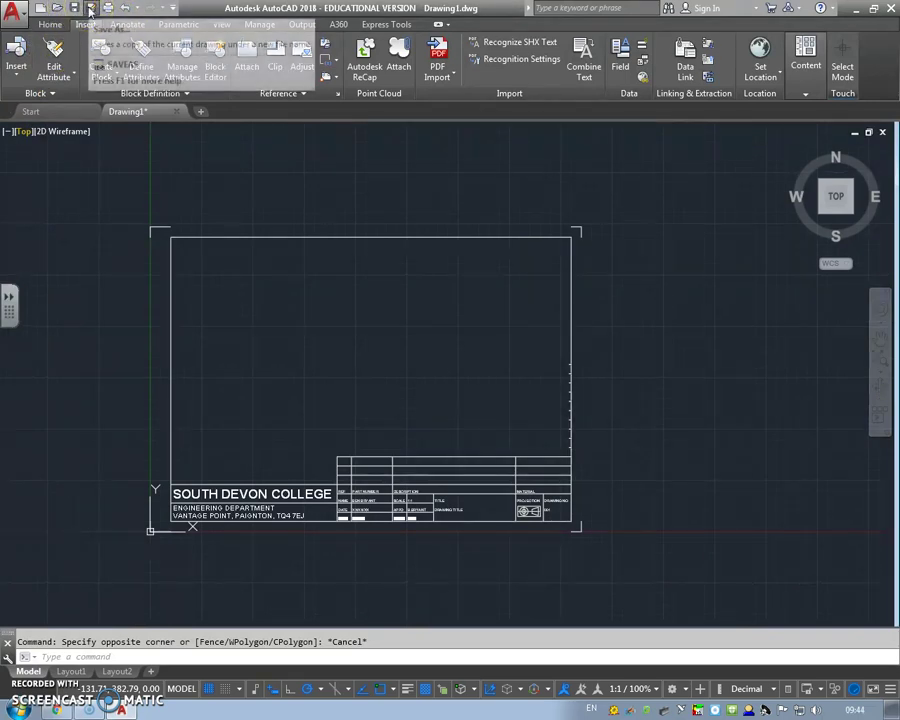
Step: Save the drawing as 'A3 Template Landscape.dwg'
{"action": "left_click", "coordinate": [90, 8]}
{"action": "type", "text": "A"}
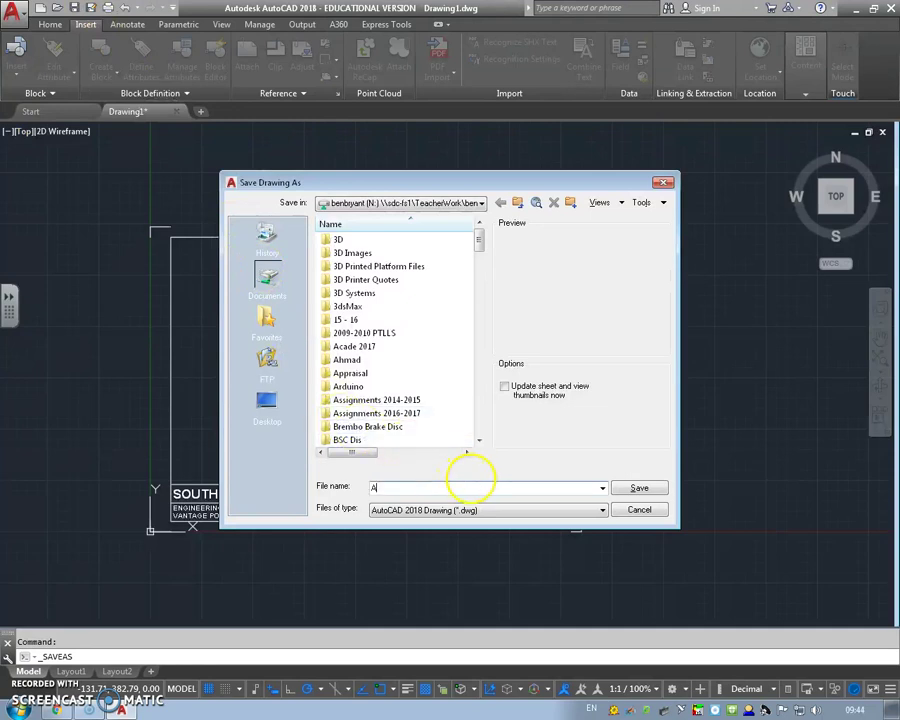
{"action": "type", "text": "3"}
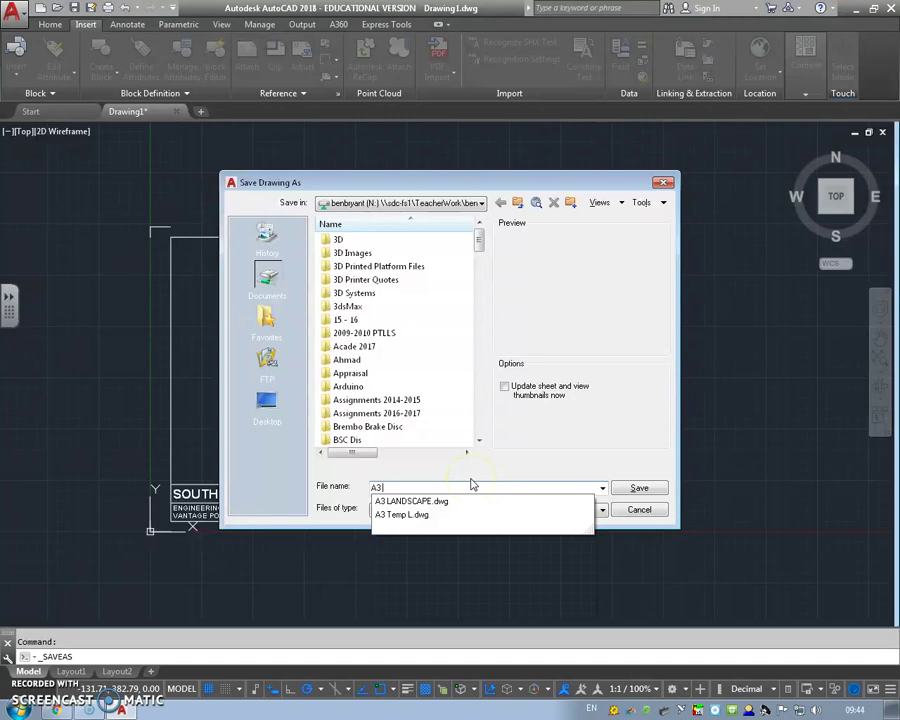
{"action": "type", "text": " Tem"}
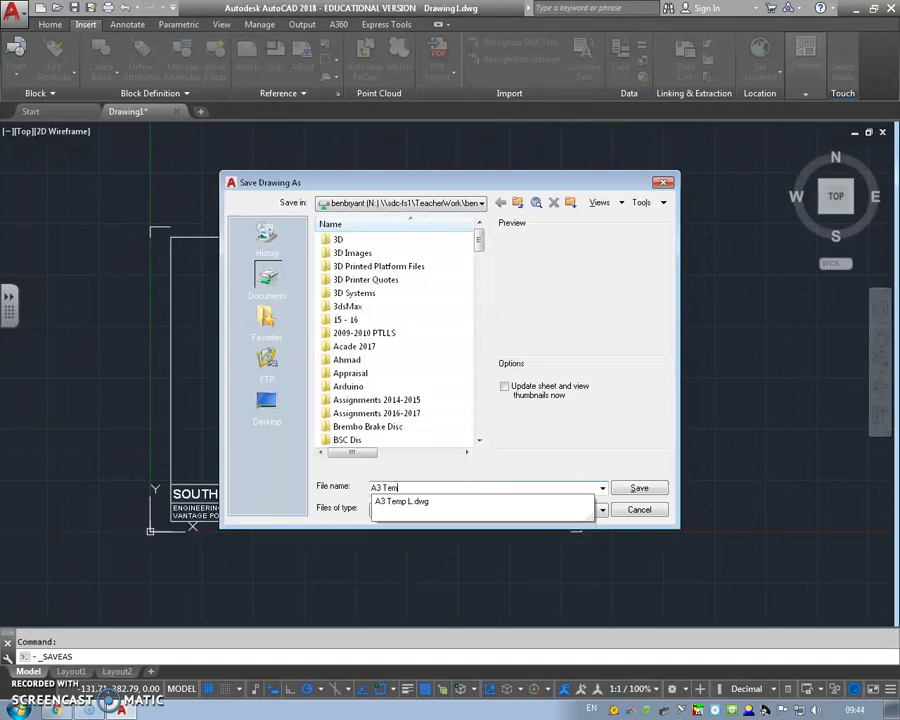
{"action": "type", "text": "plate Landscape"}
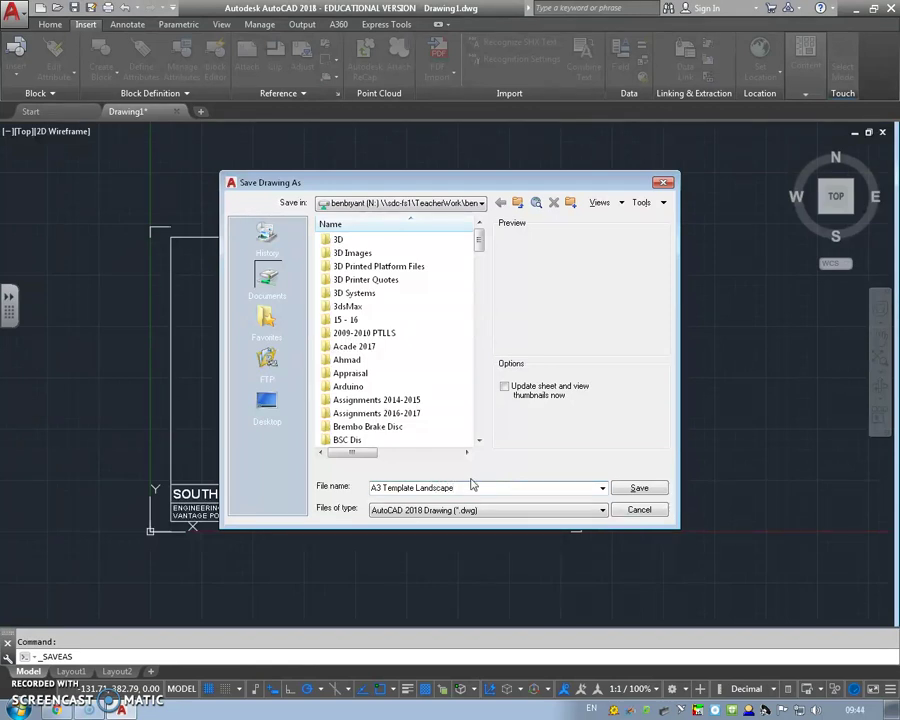
{"action": "key", "text": "Return"}
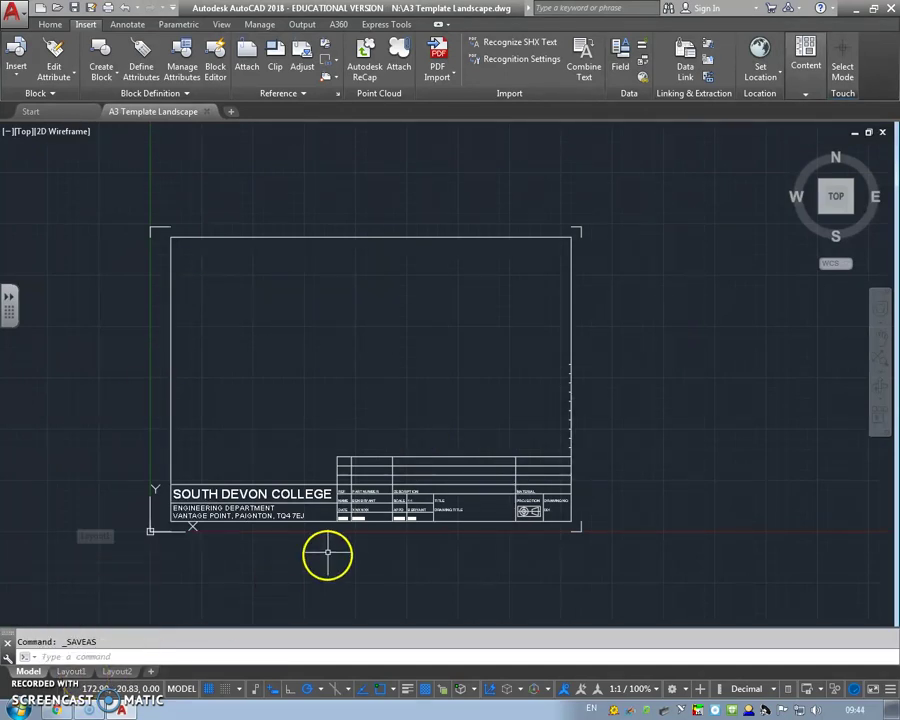
Step: Delete the default viewport on Layout1
{"action": "left_click", "coordinate": [72, 671]}
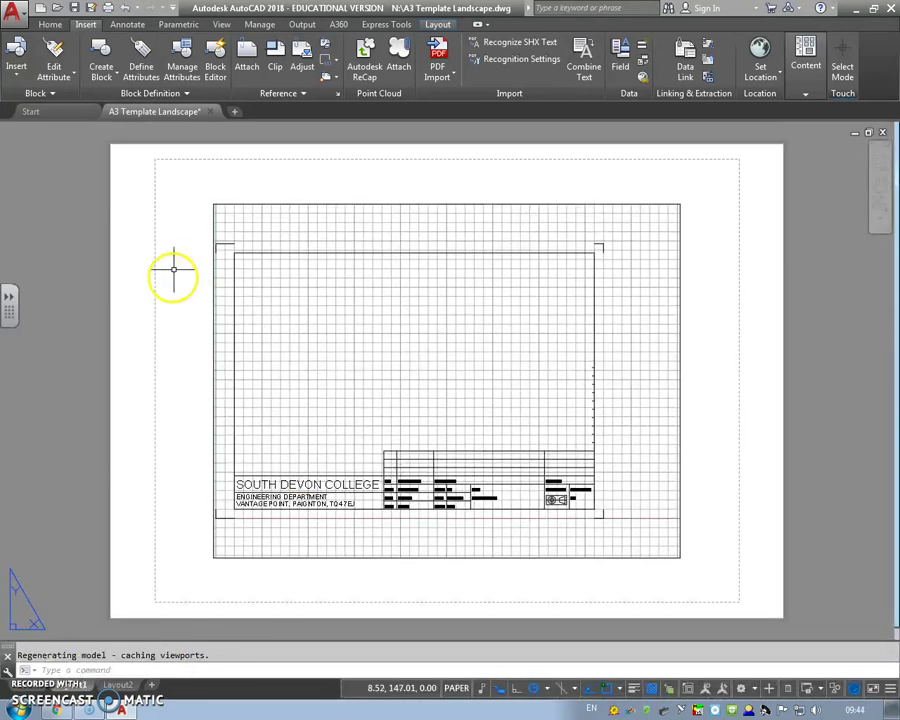
{"action": "left_click", "coordinate": [214, 292]}
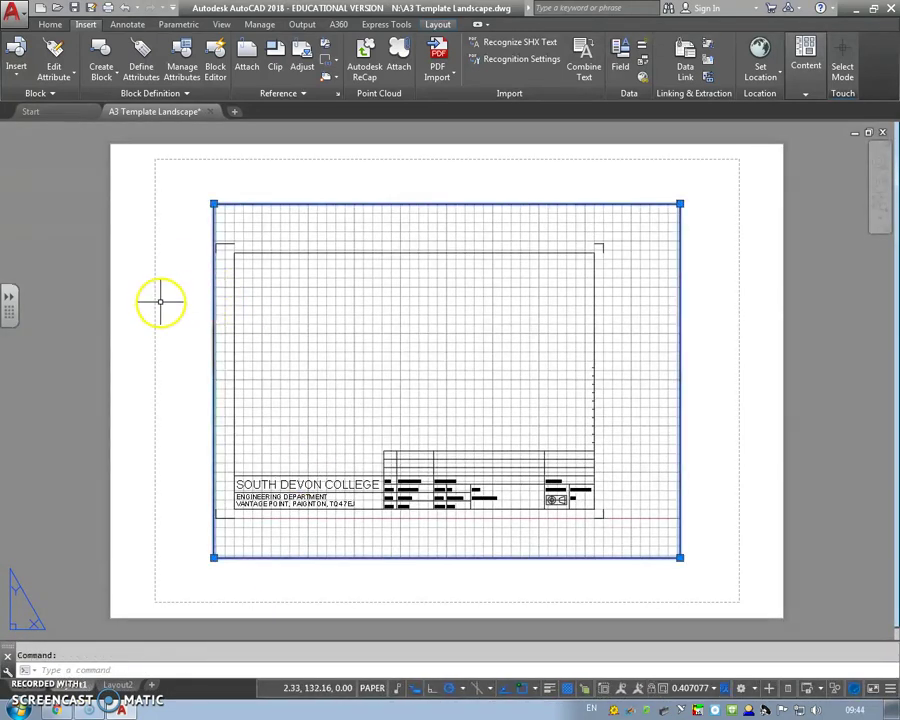
{"action": "key", "text": "Delete"}
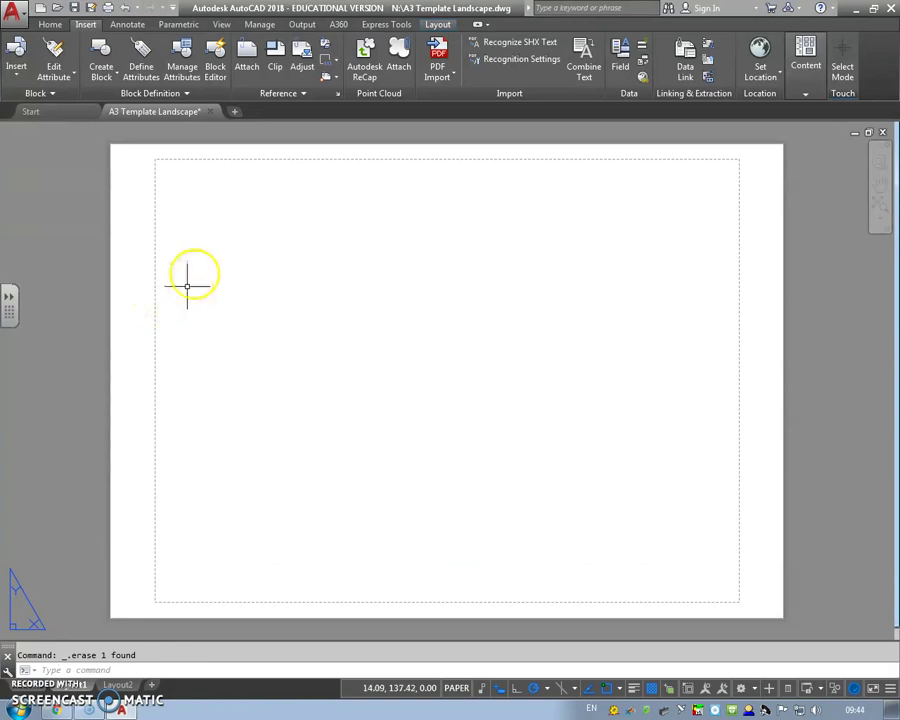
Step: Change Layout1's page setup to ISO A3 (420 x 297 mm) landscape paper
{"action": "left_click", "coordinate": [440, 25]}
{"action": "left_click", "coordinate": [46, 66]}
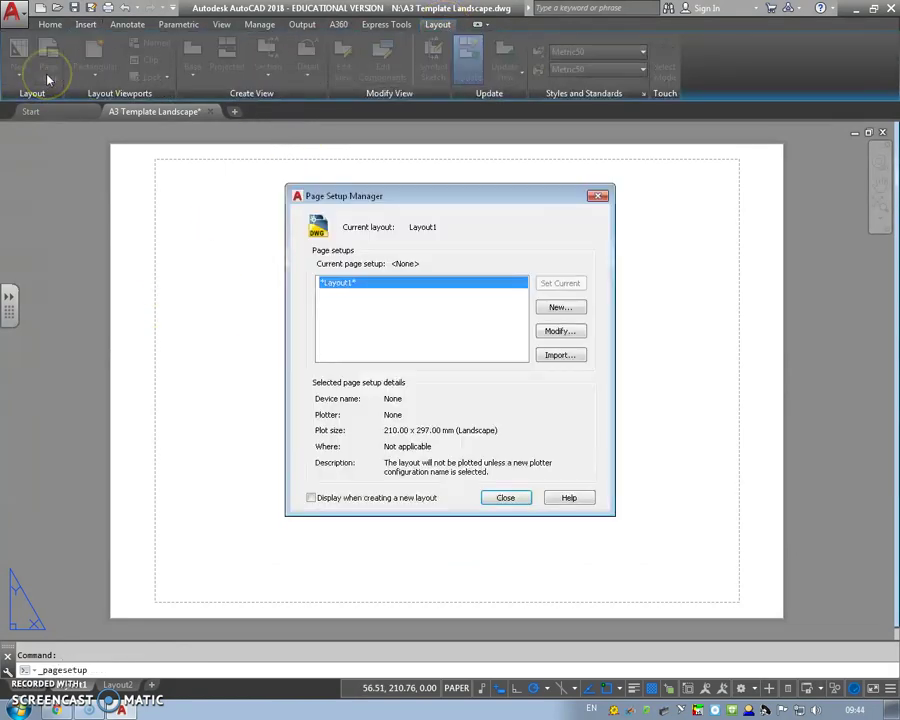
{"action": "left_click", "coordinate": [581, 335]}
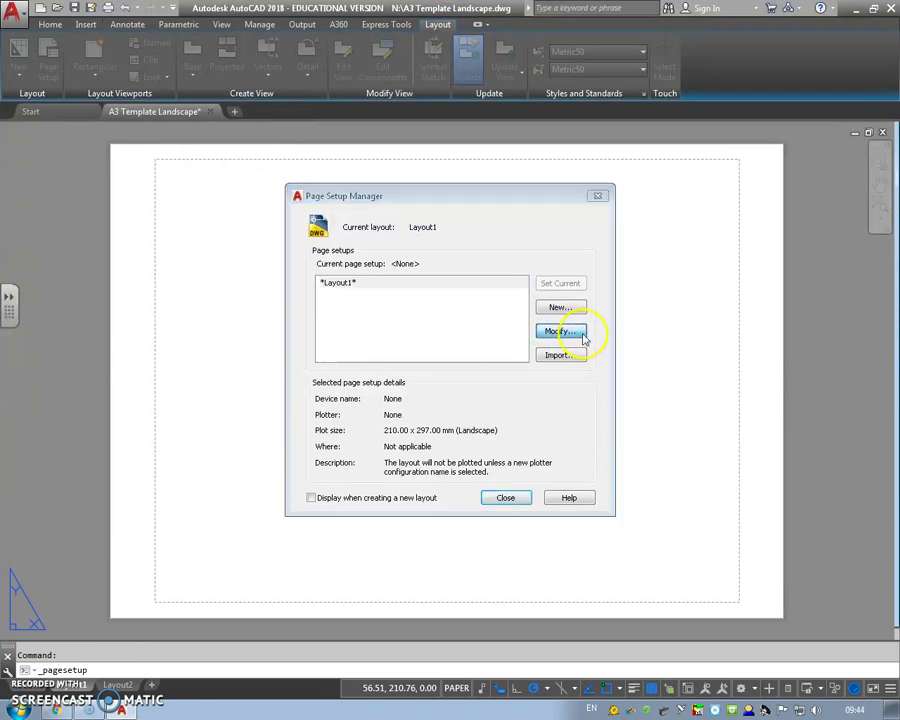
{"action": "left_click", "coordinate": [270, 375]}
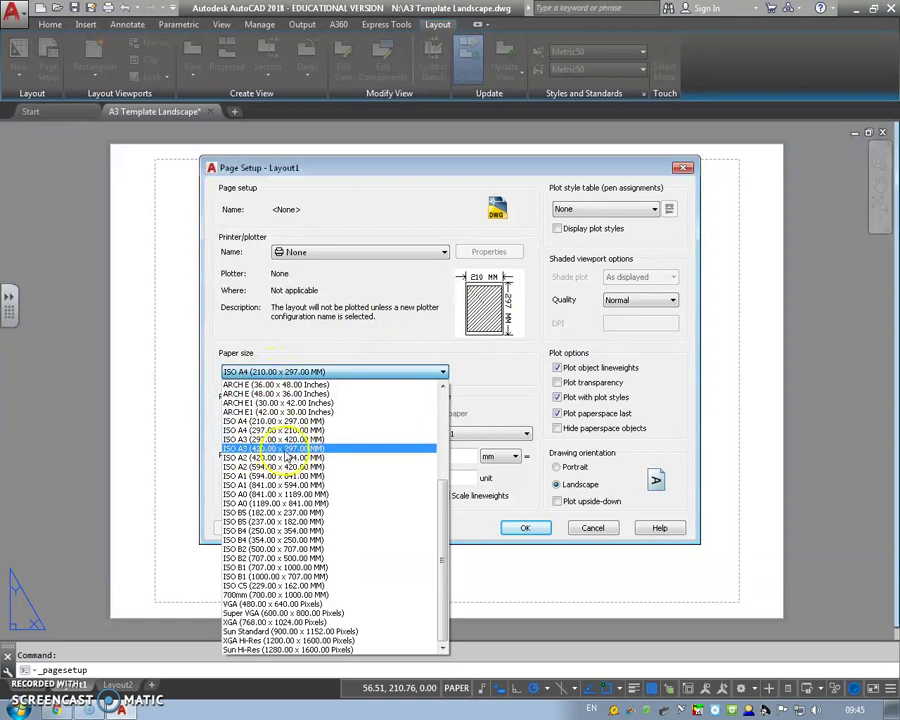
{"action": "left_click", "coordinate": [285, 449]}
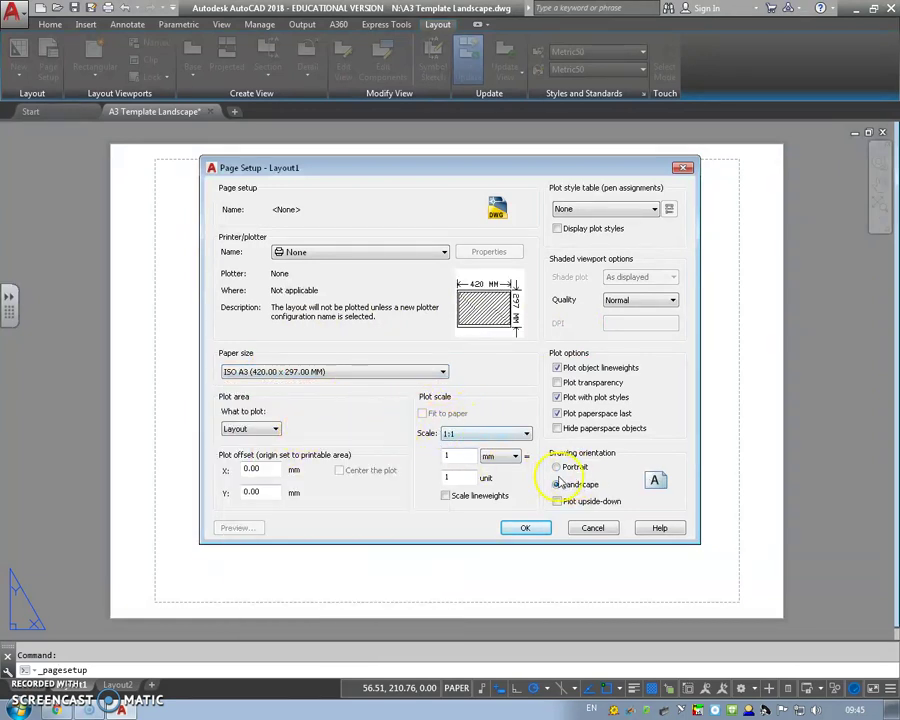
{"action": "left_click", "coordinate": [533, 529]}
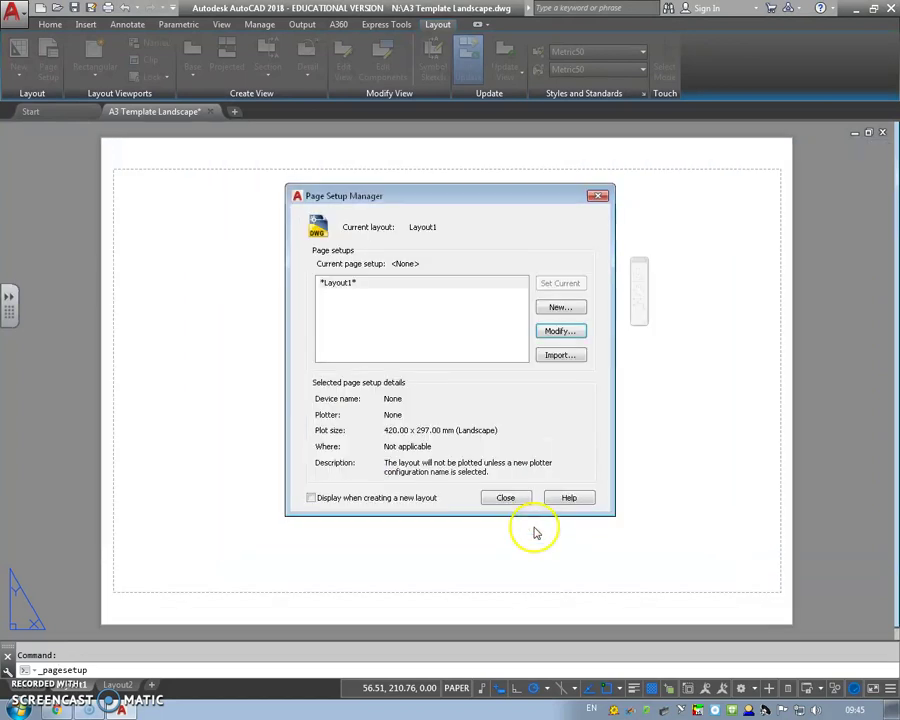
{"action": "left_click", "coordinate": [506, 497]}
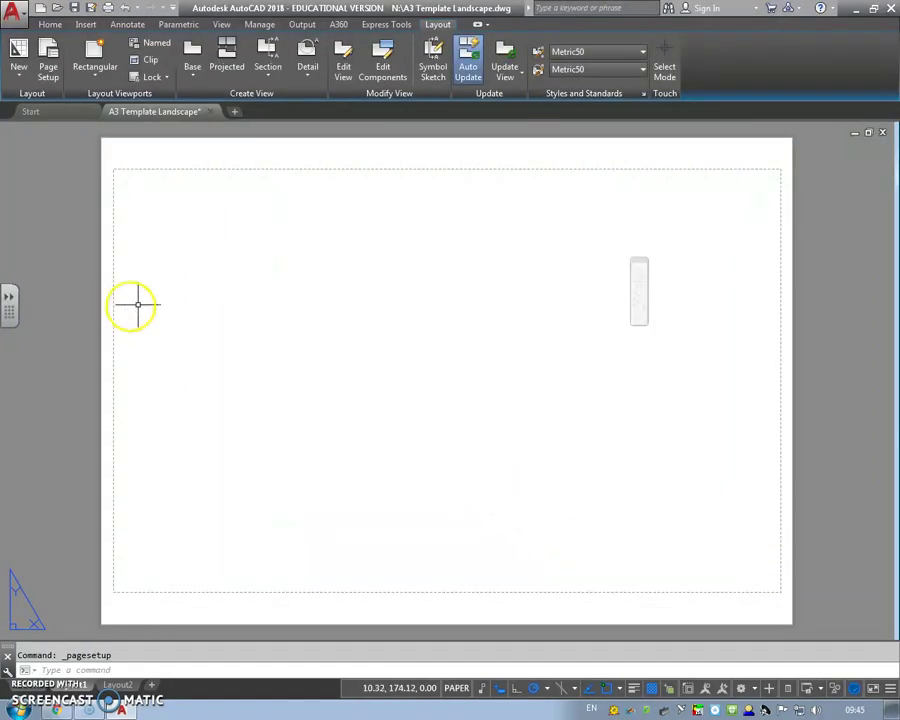
Step: Choose the A3 Template Landscape drawing on the N: drive for block insertion
{"action": "left_click", "coordinate": [86, 26]}
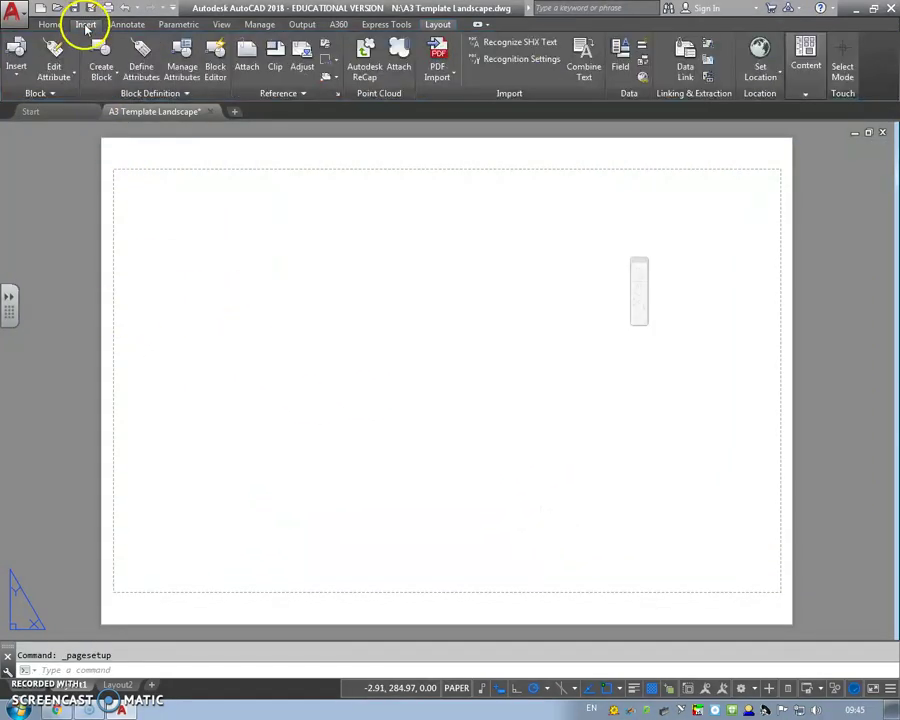
{"action": "left_click", "coordinate": [10, 78]}
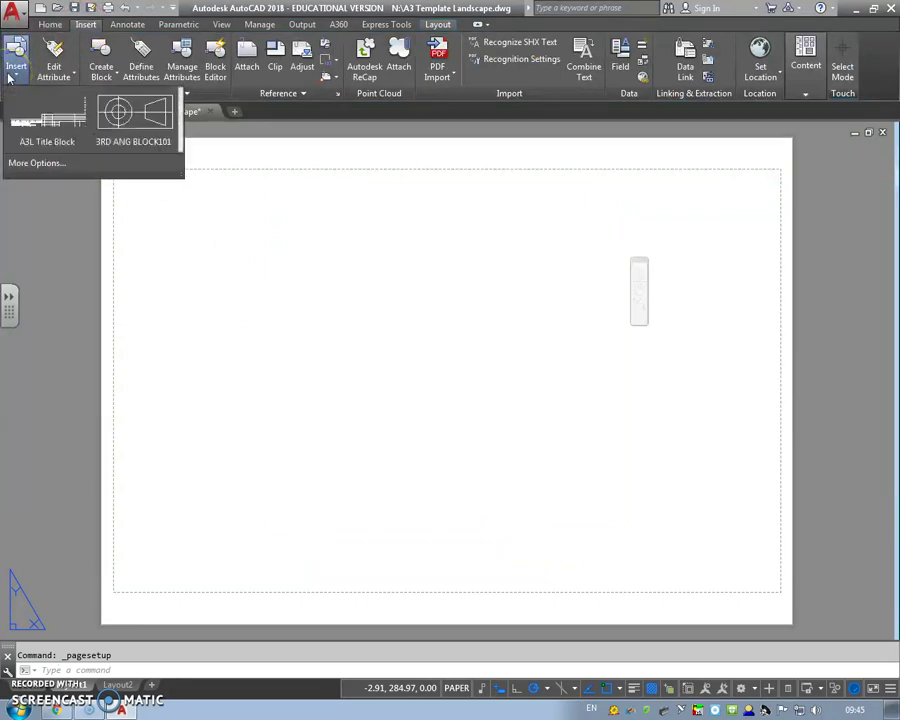
{"action": "left_click", "coordinate": [36, 165]}
{"action": "left_click", "coordinate": [566, 270]}
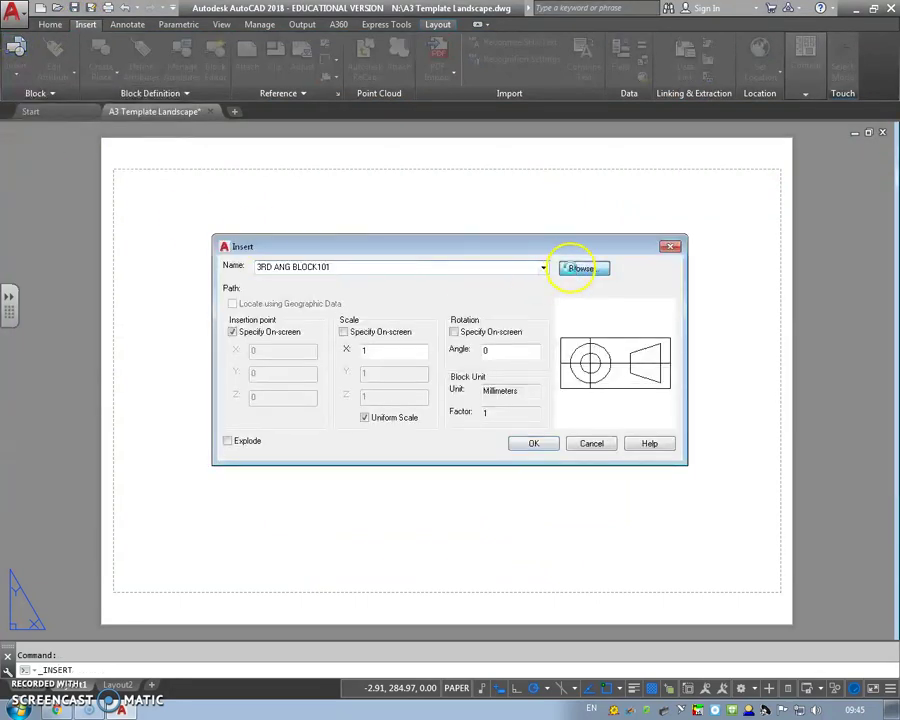
{"action": "left_click", "coordinate": [480, 203]}
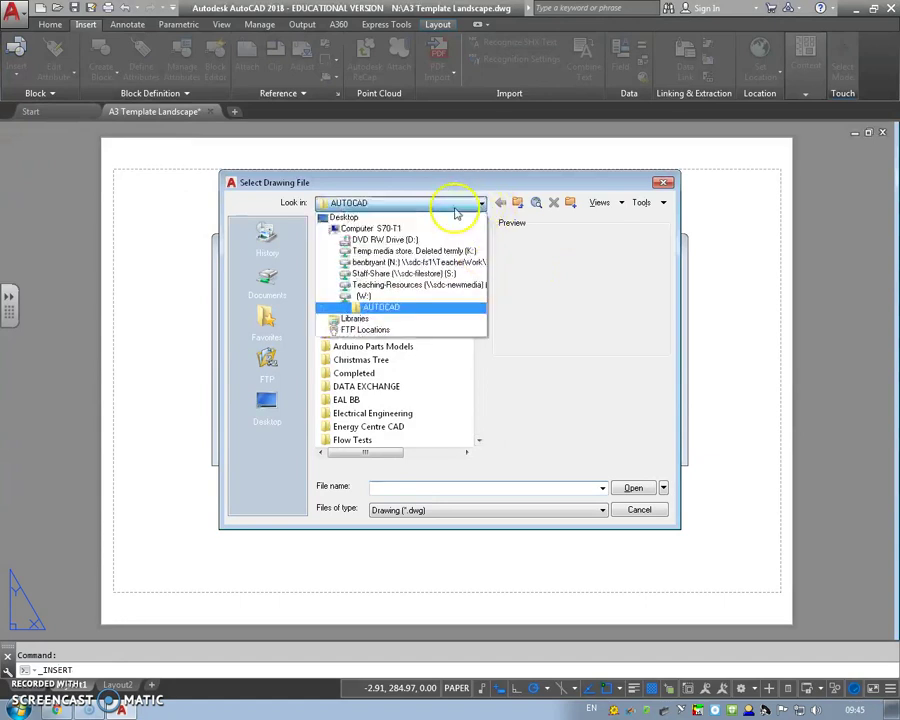
{"action": "left_click", "coordinate": [365, 229]}
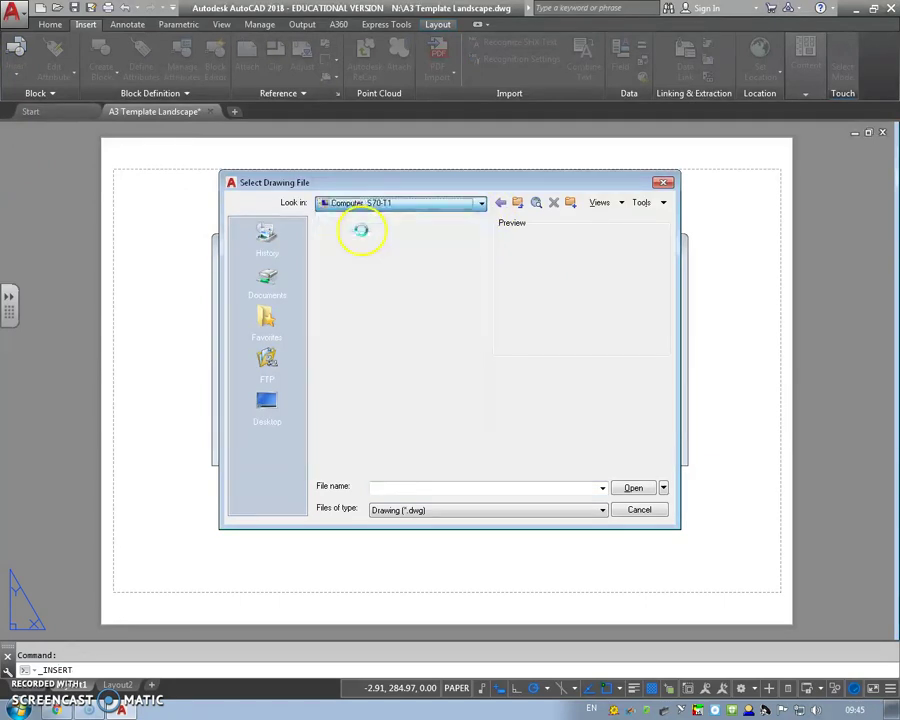
{"action": "double_click", "coordinate": [355, 302]}
{"action": "left_click_drag", "start_coordinate": [479, 241], "coordinate": [481, 414]}
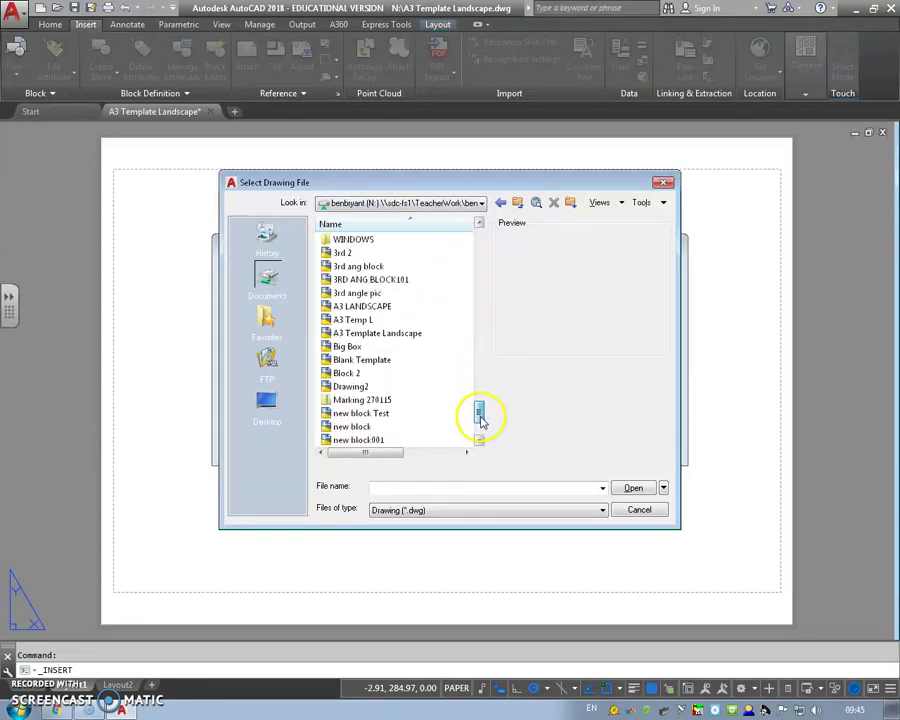
{"action": "left_click", "coordinate": [404, 333]}
{"action": "left_click", "coordinate": [633, 487]}
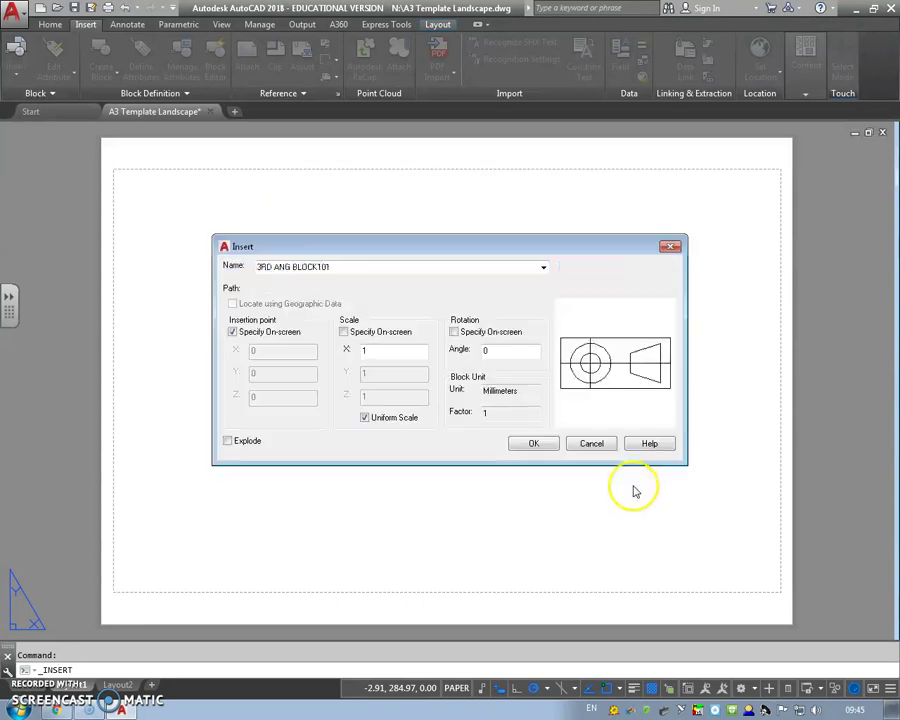
{"action": "left_click", "coordinate": [534, 445]}
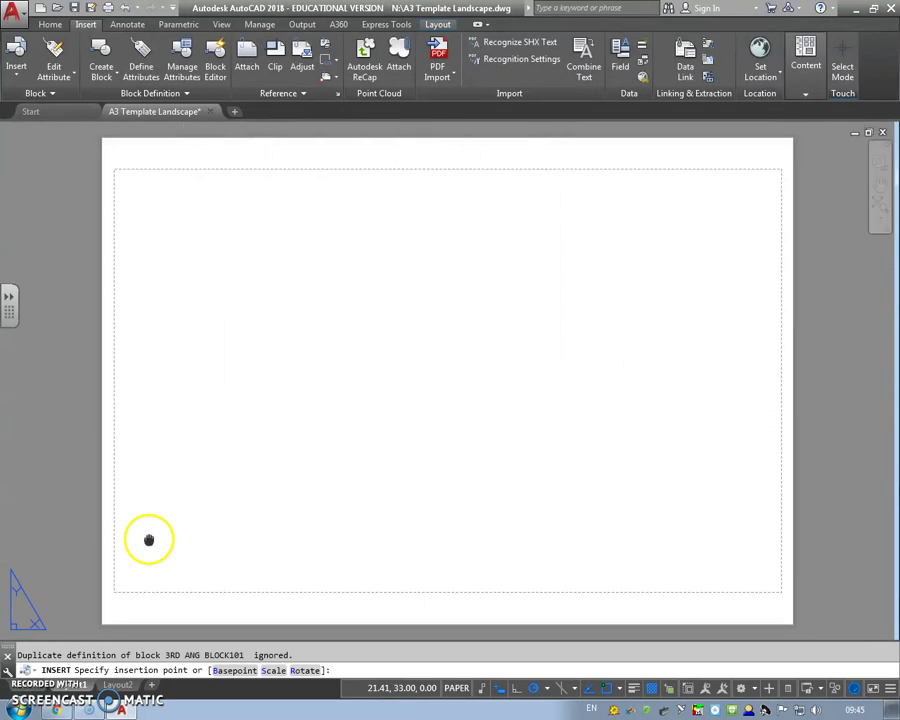
Step: Place the title-block sheet at the A3 sheet's lower-left corner and zoom out to the full sheet
{"action": "scroll", "coordinate": [240, 356], "scroll_direction": "down", "scroll_amount": 3}
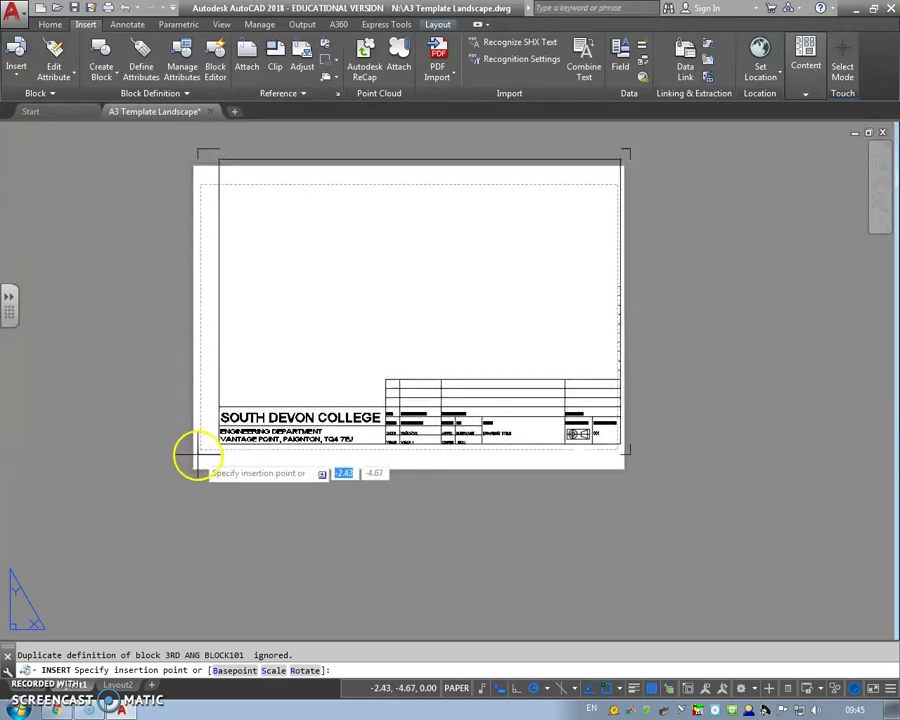
{"action": "scroll", "coordinate": [185, 462], "scroll_direction": "up", "scroll_amount": 2}
{"action": "scroll", "coordinate": [188, 468], "scroll_direction": "up", "scroll_amount": 2}
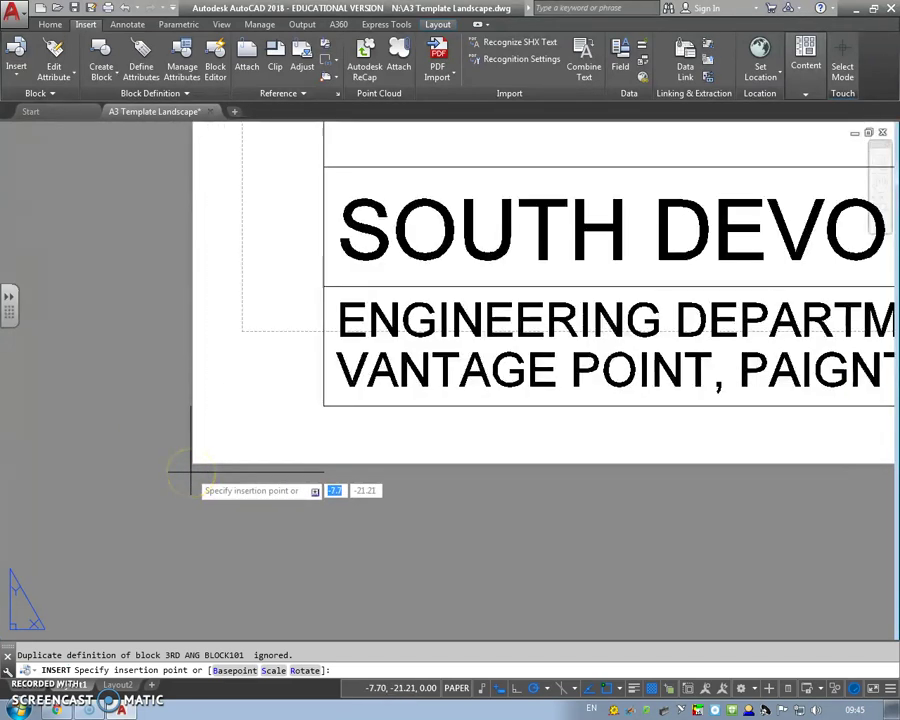
{"action": "scroll", "coordinate": [190, 468], "scroll_direction": "up", "scroll_amount": 2}
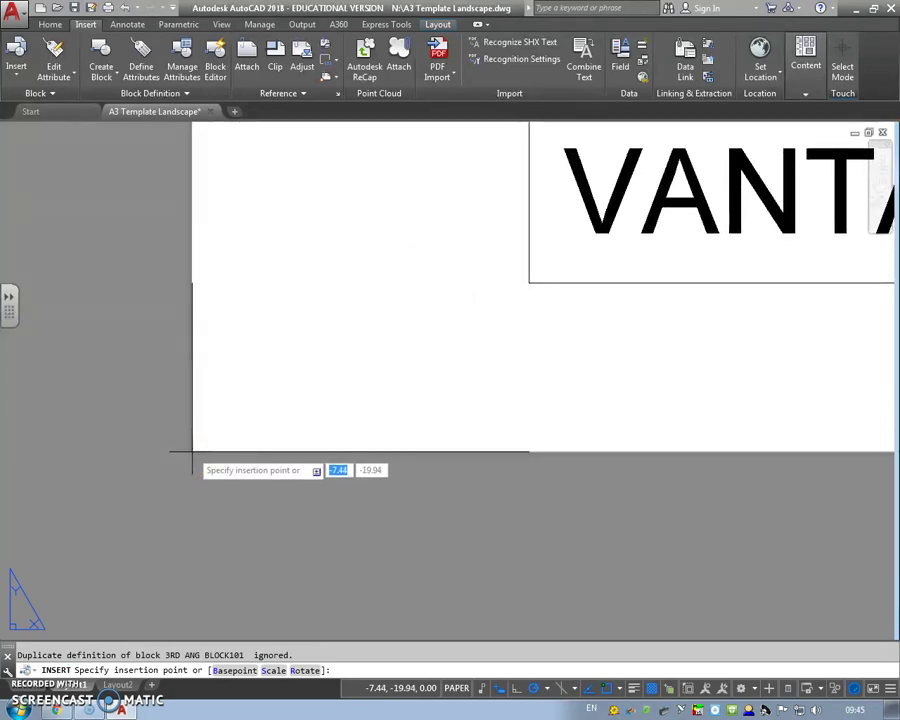
{"action": "left_click", "coordinate": [192, 452]}
{"action": "scroll", "coordinate": [462, 392], "scroll_direction": "down", "scroll_amount": 1}
{"action": "middle_click_drag", "start_coordinate": [462, 392], "coordinate": [292, 416]}
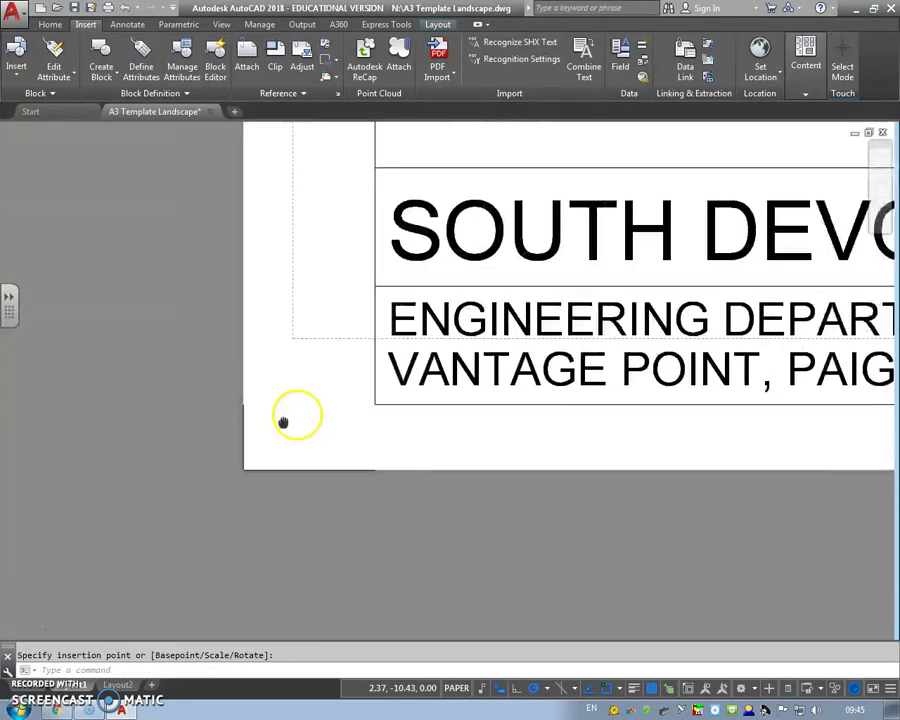
{"action": "scroll", "coordinate": [228, 478], "scroll_direction": "down", "scroll_amount": 2}
{"action": "scroll", "coordinate": [228, 478], "scroll_direction": "down", "scroll_amount": 2}
{"action": "middle_click_drag", "start_coordinate": [382, 412], "coordinate": [285, 514]}
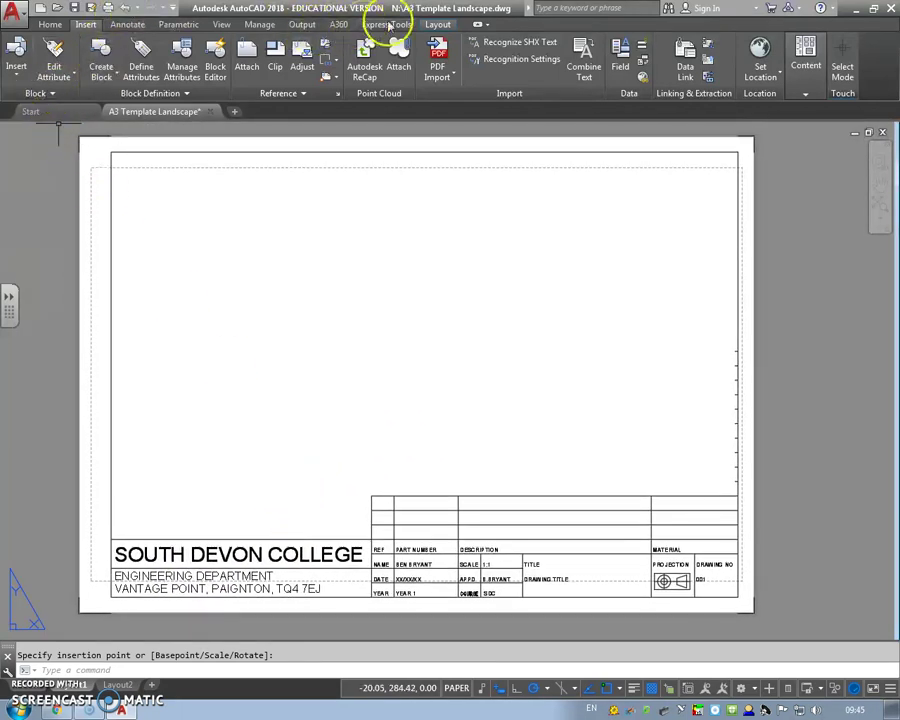
Step: Draw a polygonal viewport tracing the border corners and stepping around the title block's upper edge
{"action": "left_click", "coordinate": [431, 26]}
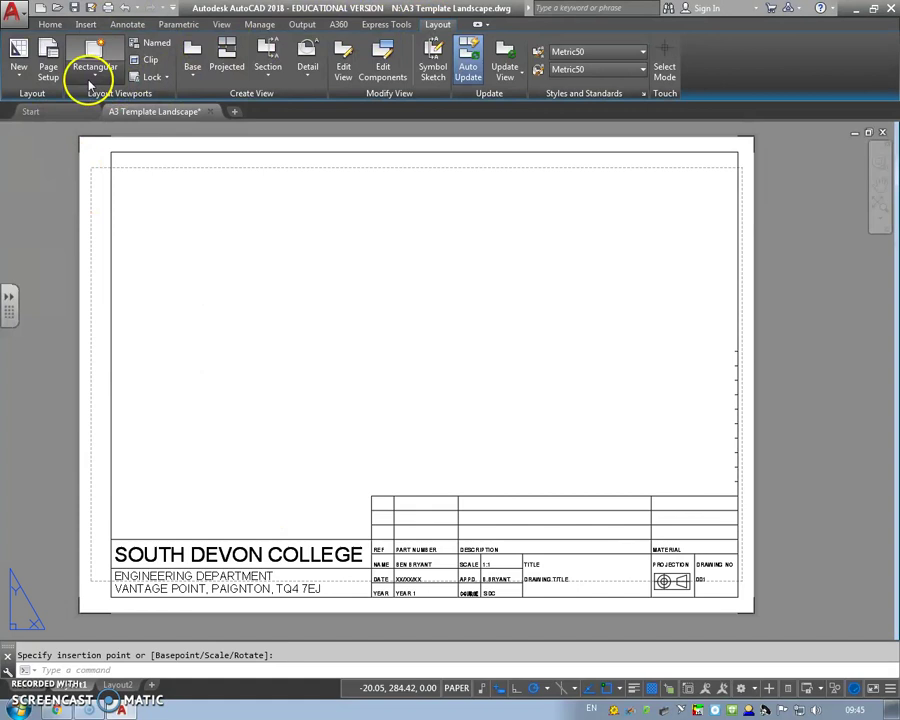
{"action": "left_click", "coordinate": [86, 78]}
{"action": "left_click", "coordinate": [109, 128]}
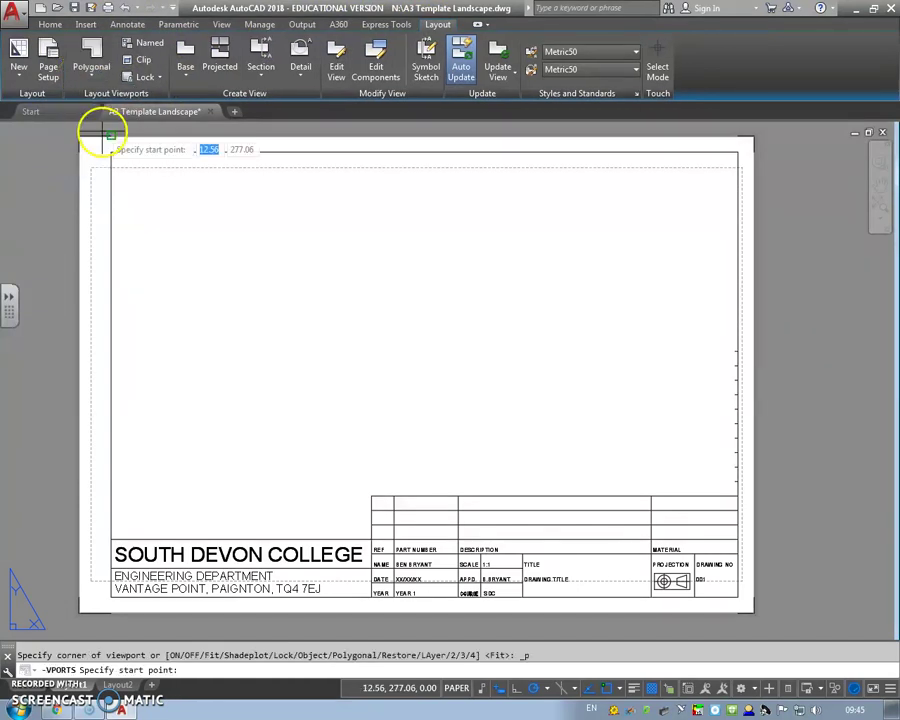
{"action": "left_click", "coordinate": [111, 539]}
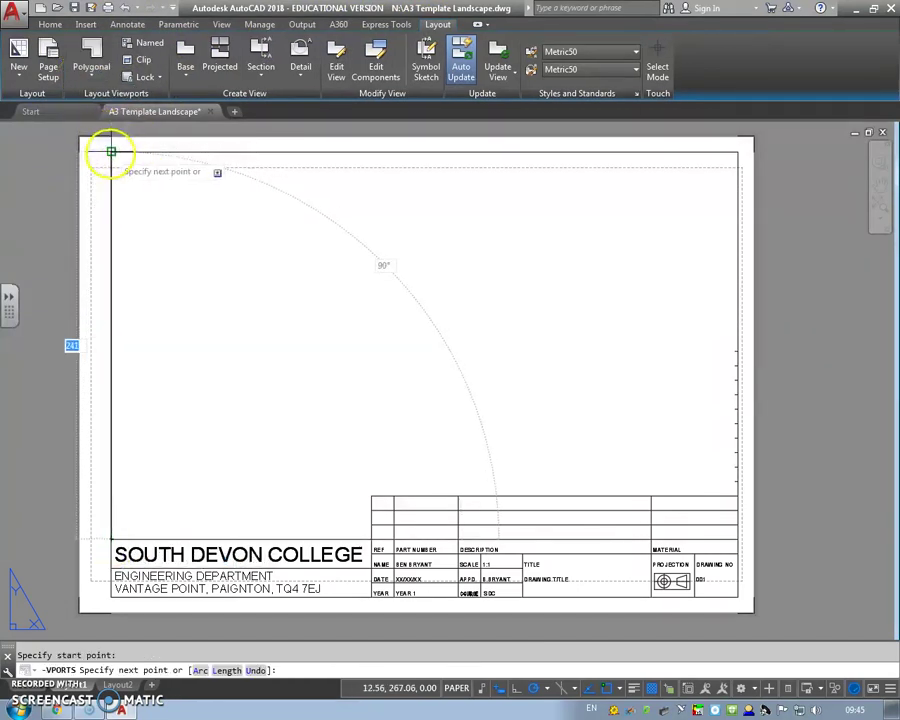
{"action": "left_click", "coordinate": [111, 152]}
{"action": "left_click", "coordinate": [737, 152]}
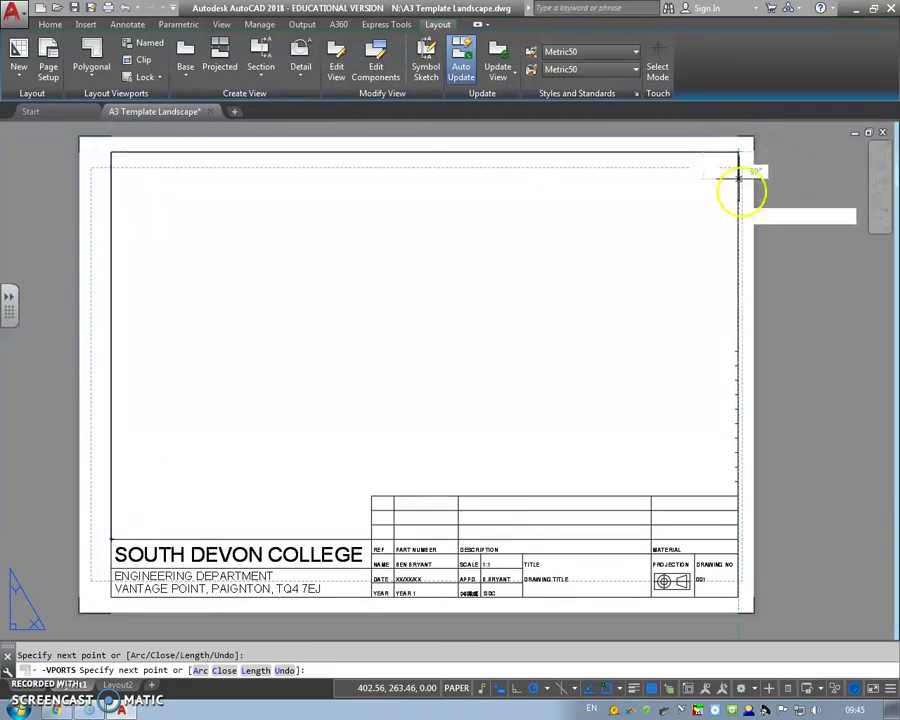
{"action": "left_click", "coordinate": [737, 495]}
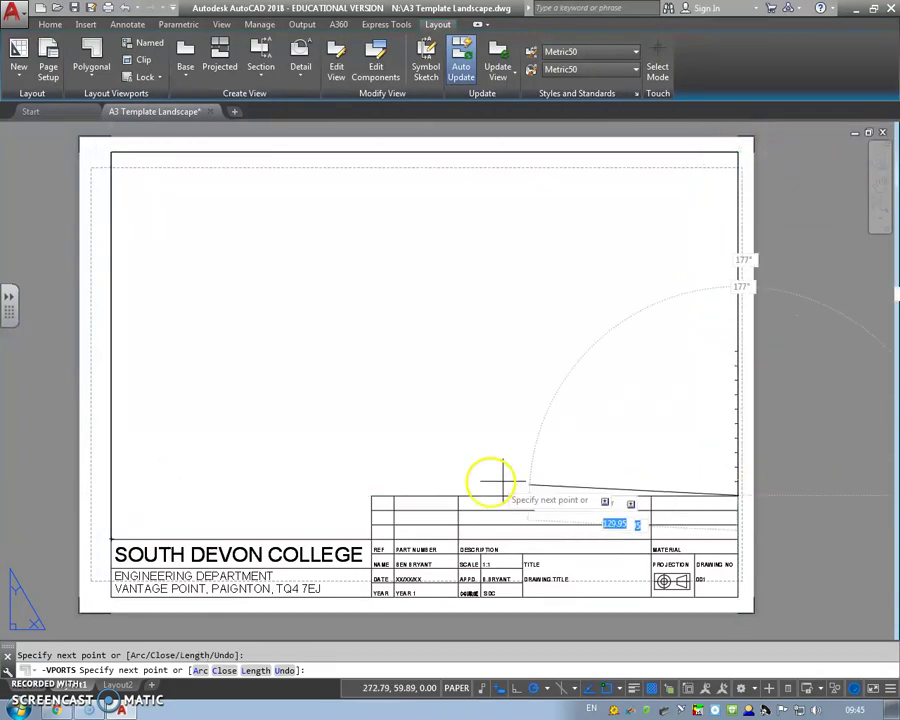
{"action": "left_click", "coordinate": [371, 495]}
{"action": "left_click", "coordinate": [371, 539]}
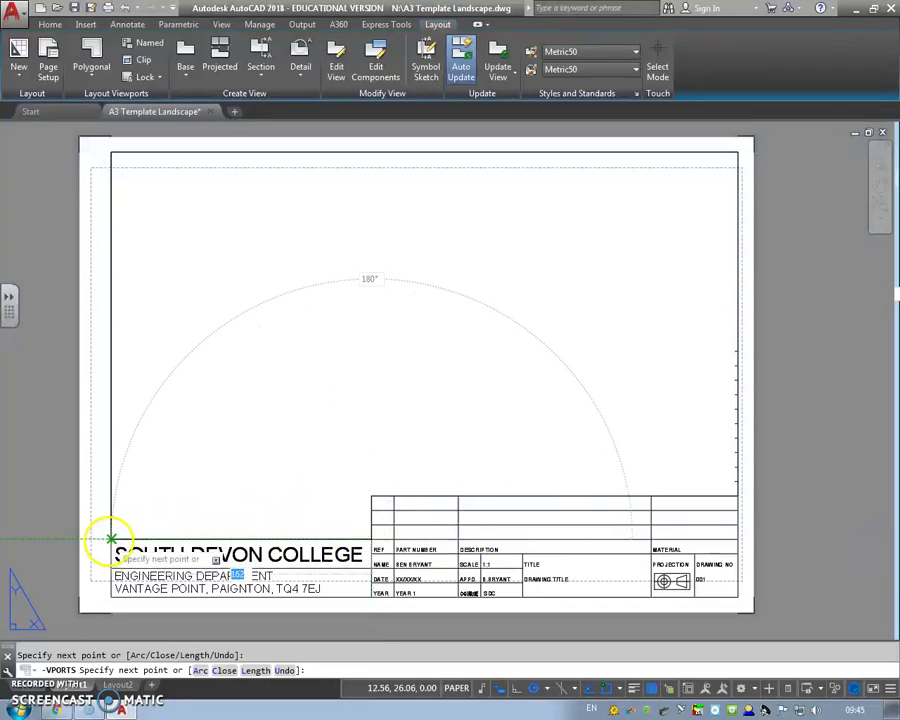
{"action": "left_click", "coordinate": [111, 539]}
{"action": "right_click", "coordinate": [311, 393]}
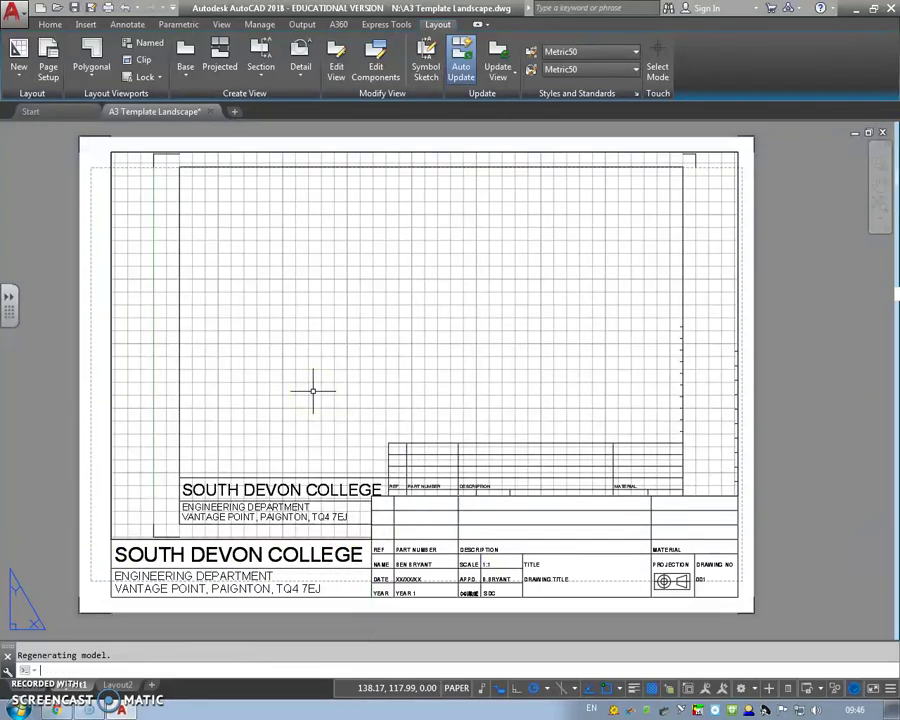
Step: Window-select and erase the title block in model space, check Layout1, then return to Model
{"action": "left_click", "coordinate": [27, 684]}
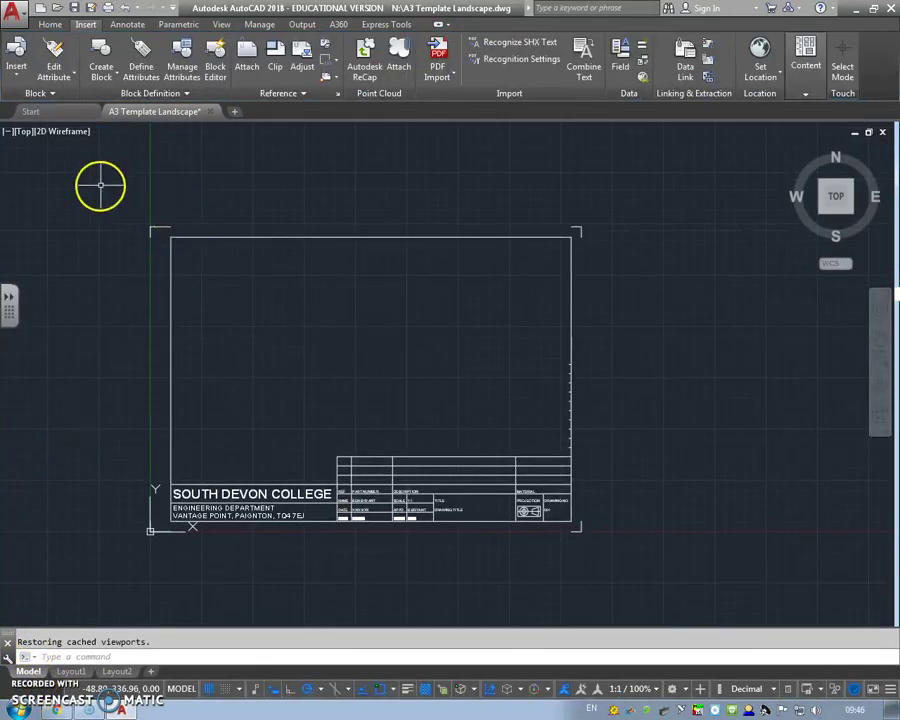
{"action": "left_click", "coordinate": [122, 168]}
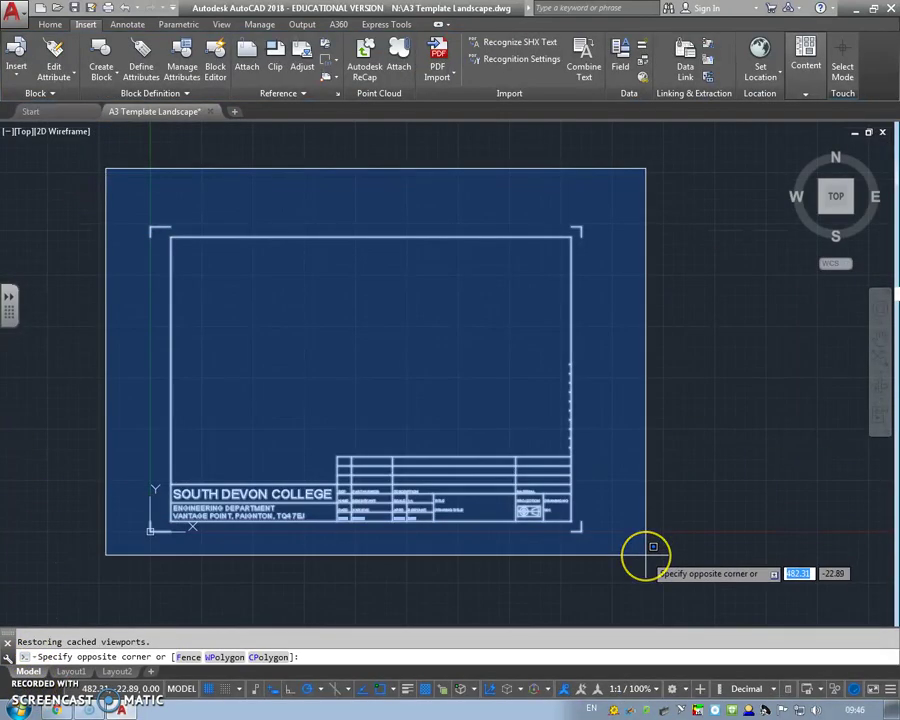
{"action": "left_click", "coordinate": [642, 553]}
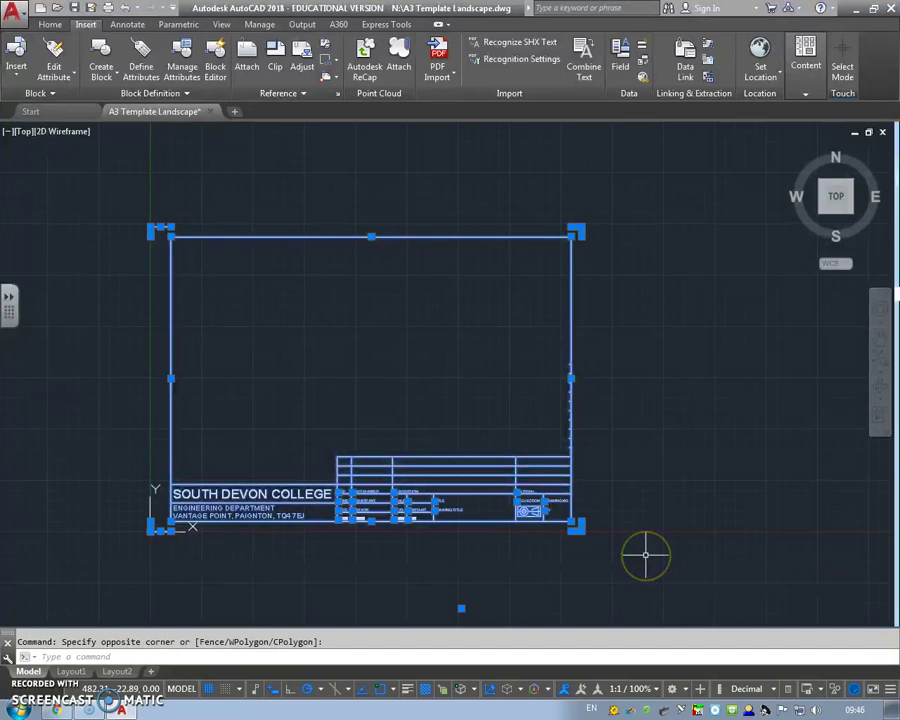
{"action": "right_click", "coordinate": [572, 322]}
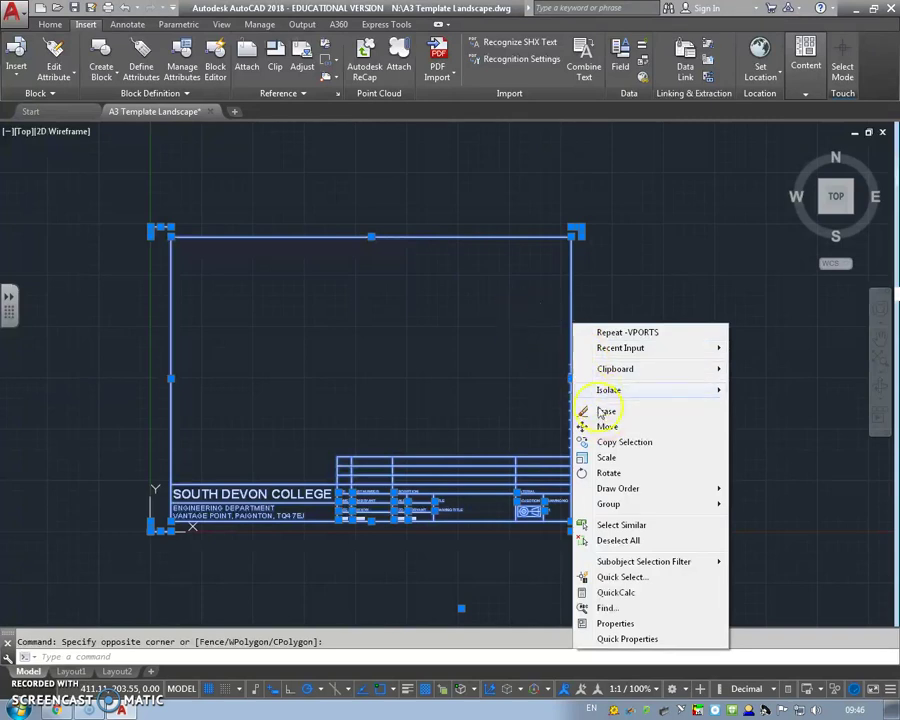
{"action": "left_click", "coordinate": [610, 413]}
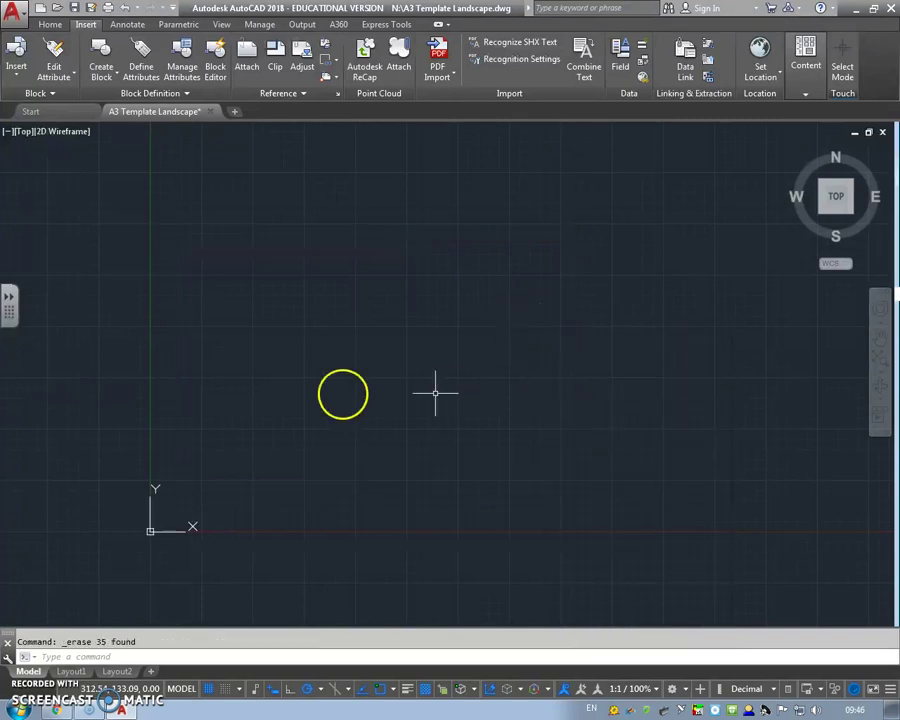
{"action": "key", "text": "Escape"}
{"action": "left_click", "coordinate": [112, 672]}
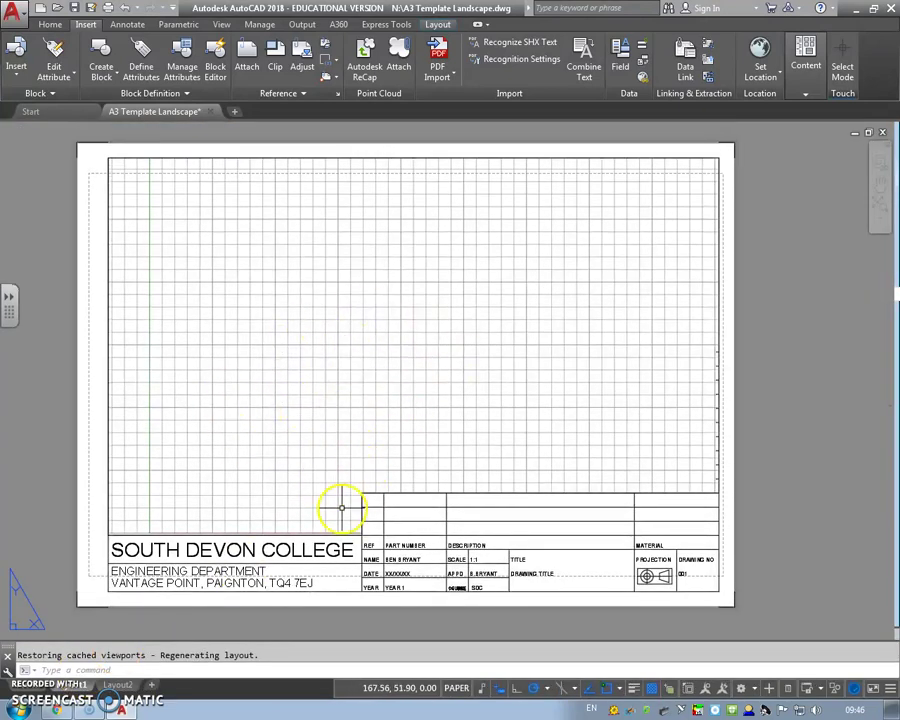
{"action": "left_click", "coordinate": [30, 685]}
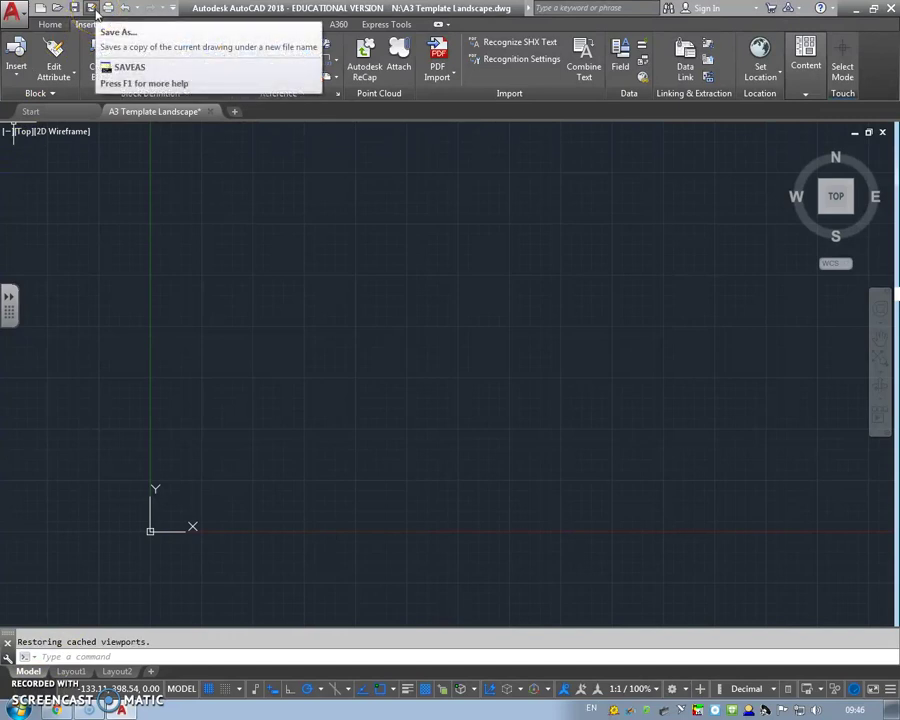
Step: Create five layers named Drawing, Dimentions, Centres, Hidden and Construction in the Layer Properties Manager
{"action": "left_click", "coordinate": [55, 24]}
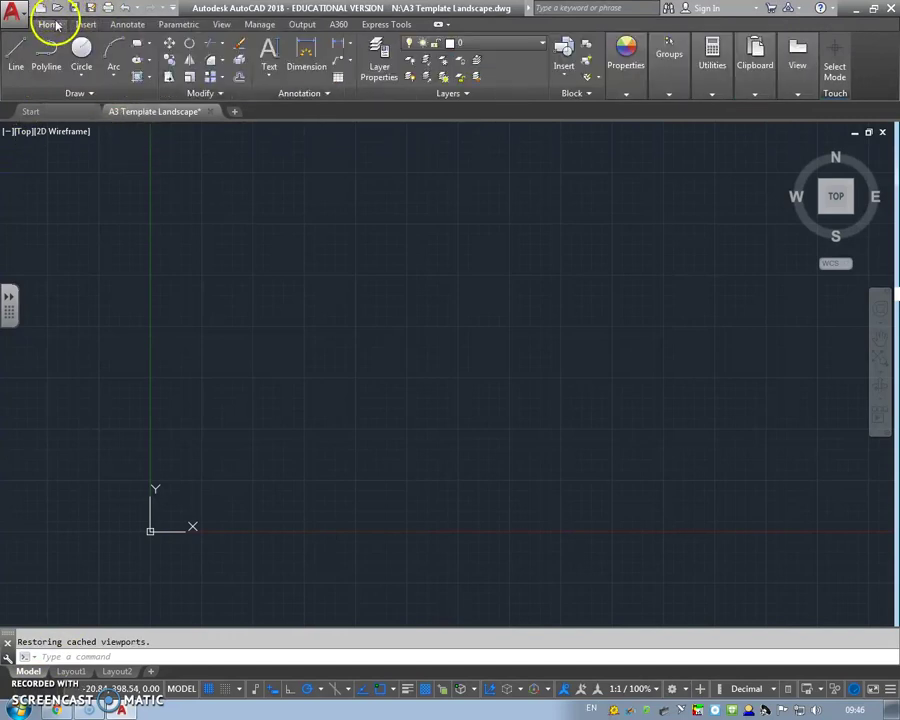
{"action": "left_click", "coordinate": [506, 46]}
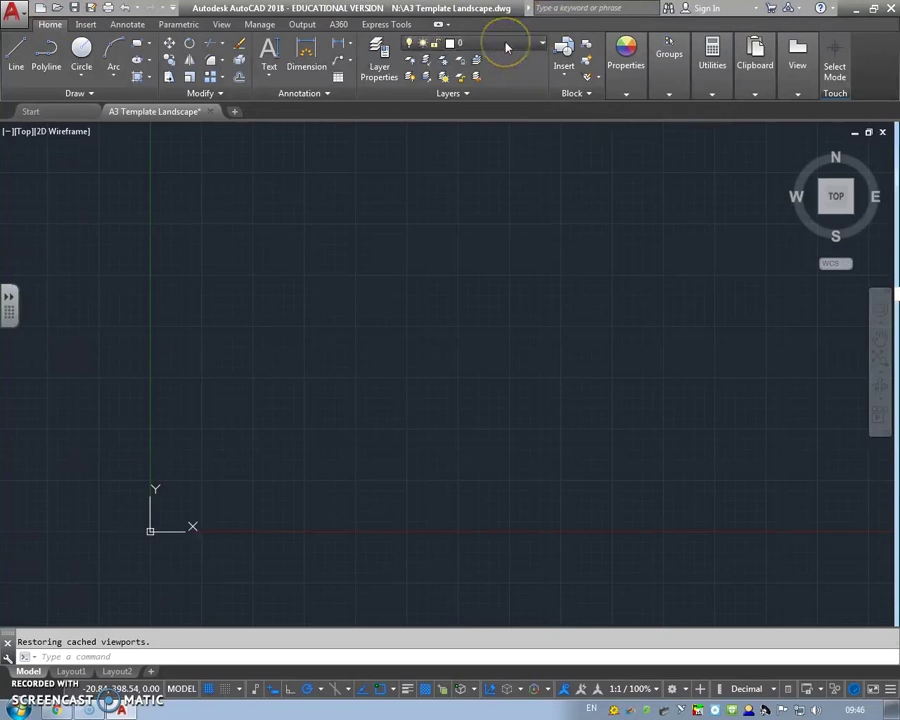
{"action": "left_click", "coordinate": [378, 55]}
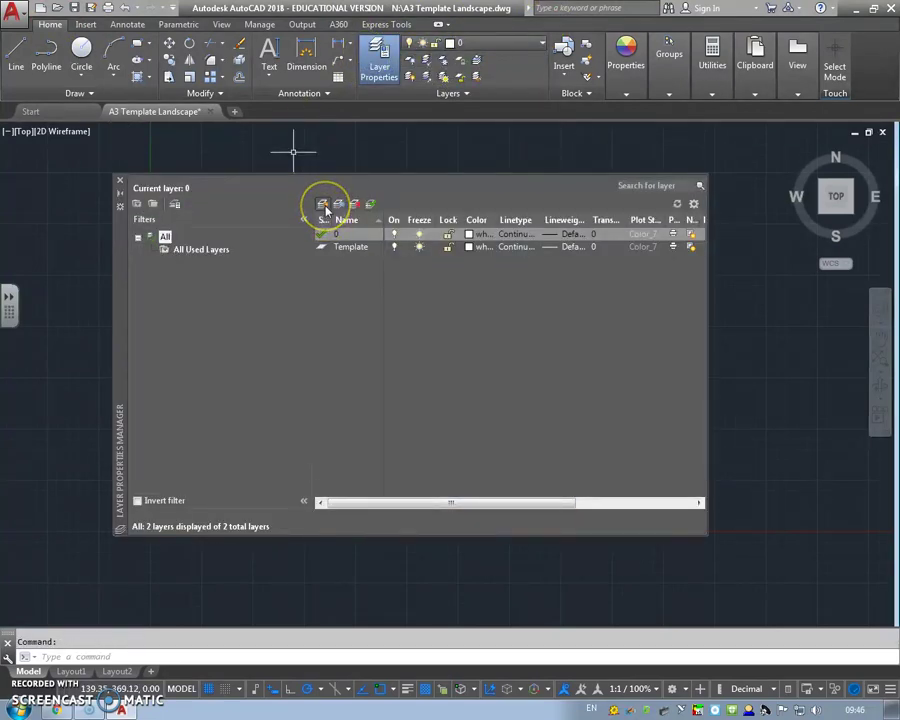
{"action": "left_click", "coordinate": [323, 205]}
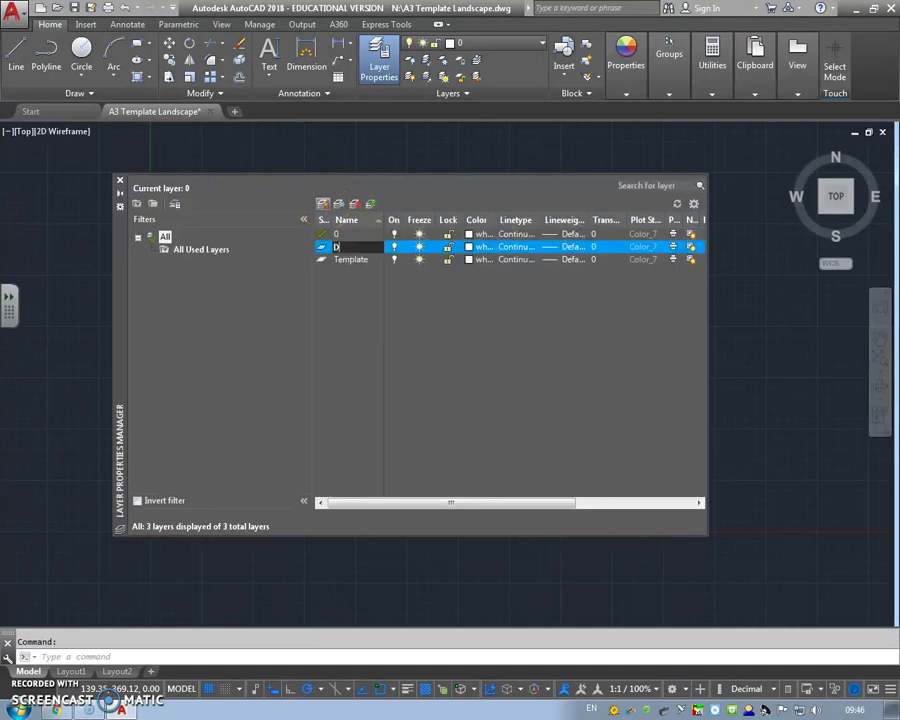
{"action": "type", "text": "Drawing"}
{"action": "left_click", "coordinate": [323, 205]}
{"action": "type", "text": "Dimentions"}
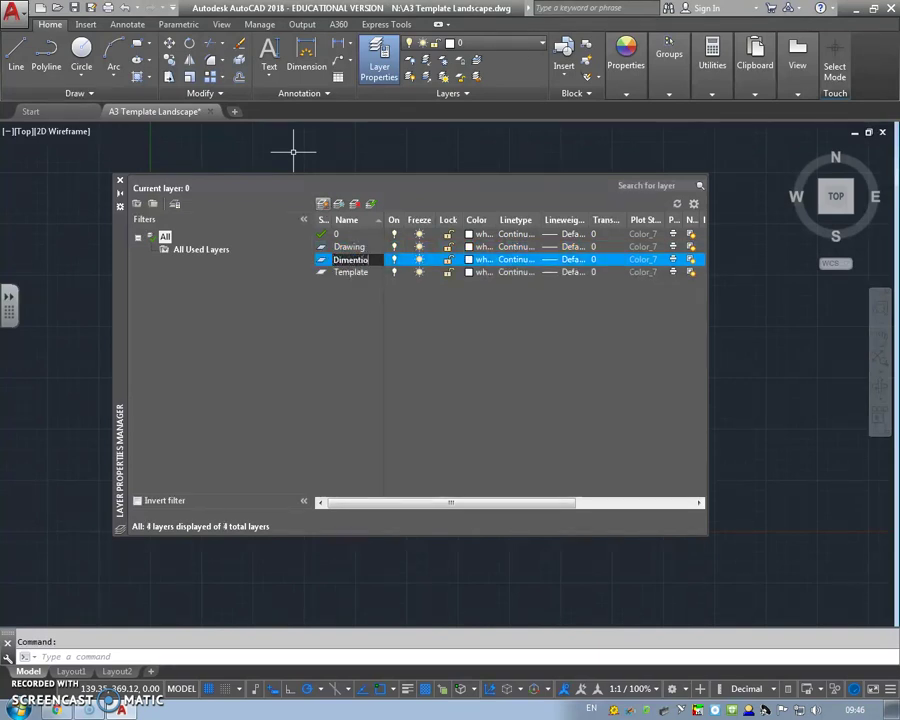
{"action": "left_click", "coordinate": [326, 206]}
{"action": "type", "text": "Centres"}
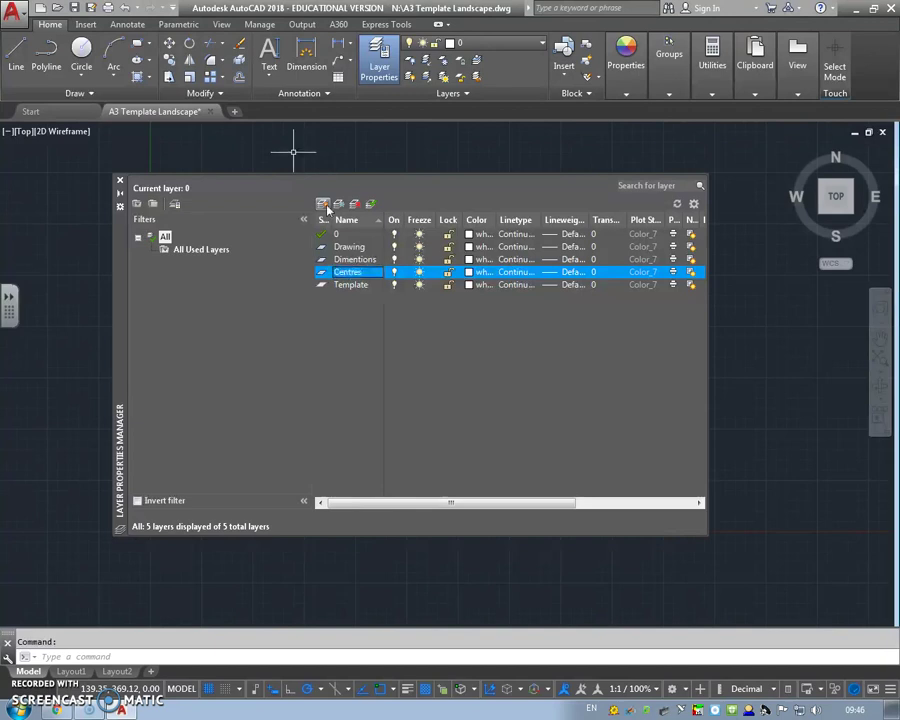
{"action": "left_click", "coordinate": [326, 206]}
{"action": "type", "text": "Hidden"}
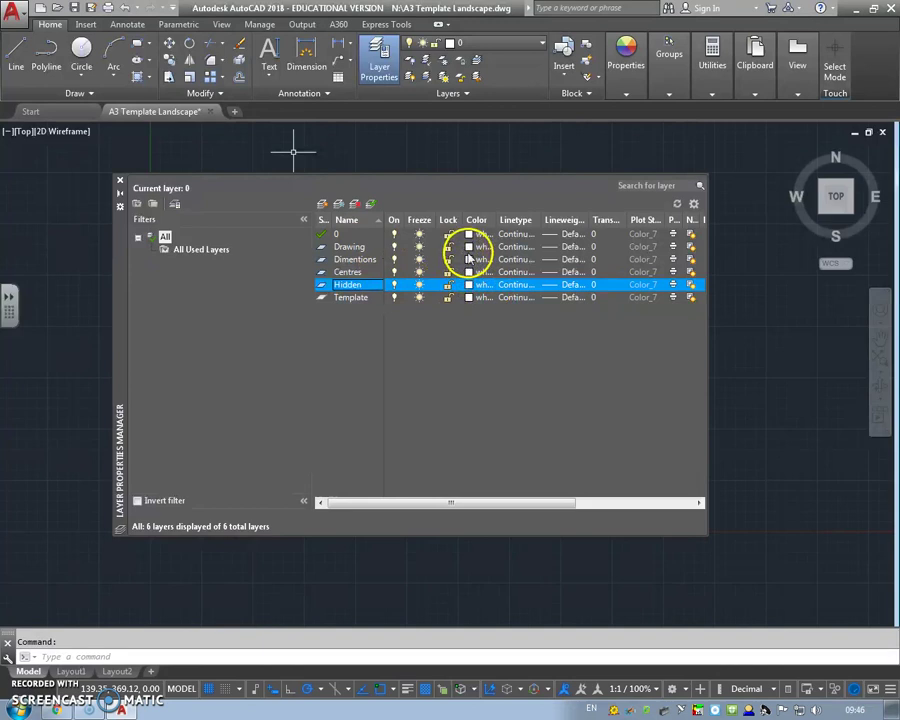
{"action": "left_click", "coordinate": [322, 205]}
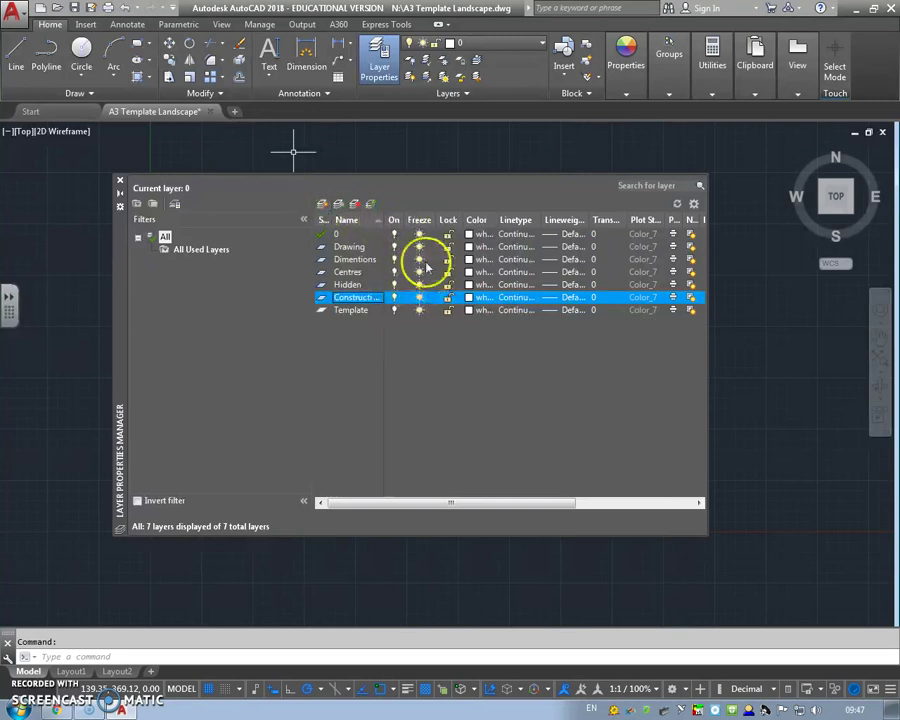
Step: Make the Dimentions layer green and the Centres layer yellow
{"action": "left_click", "coordinate": [468, 260]}
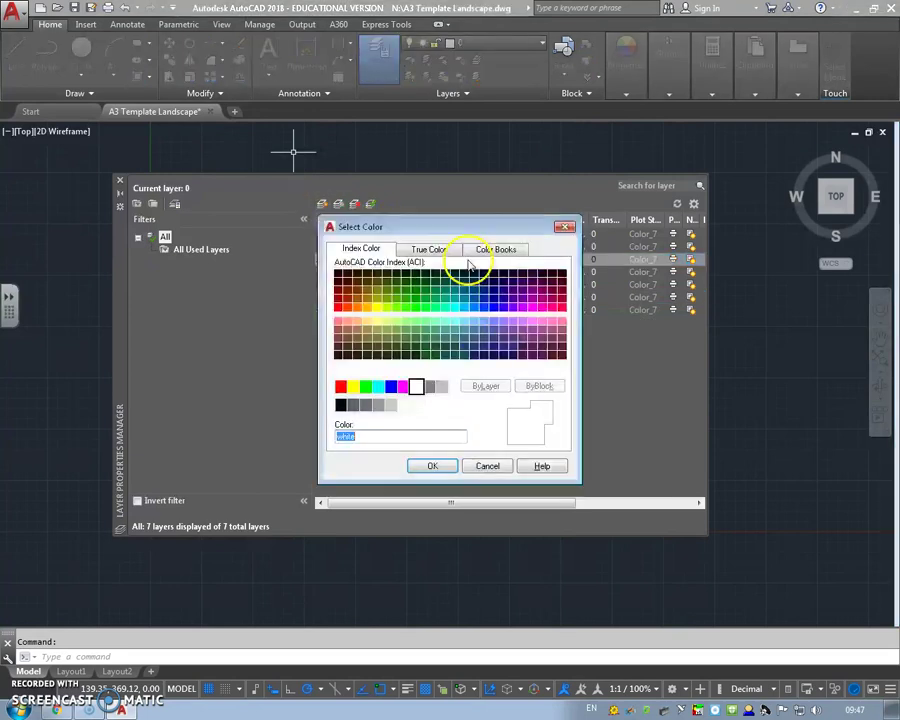
{"action": "left_click", "coordinate": [366, 388]}
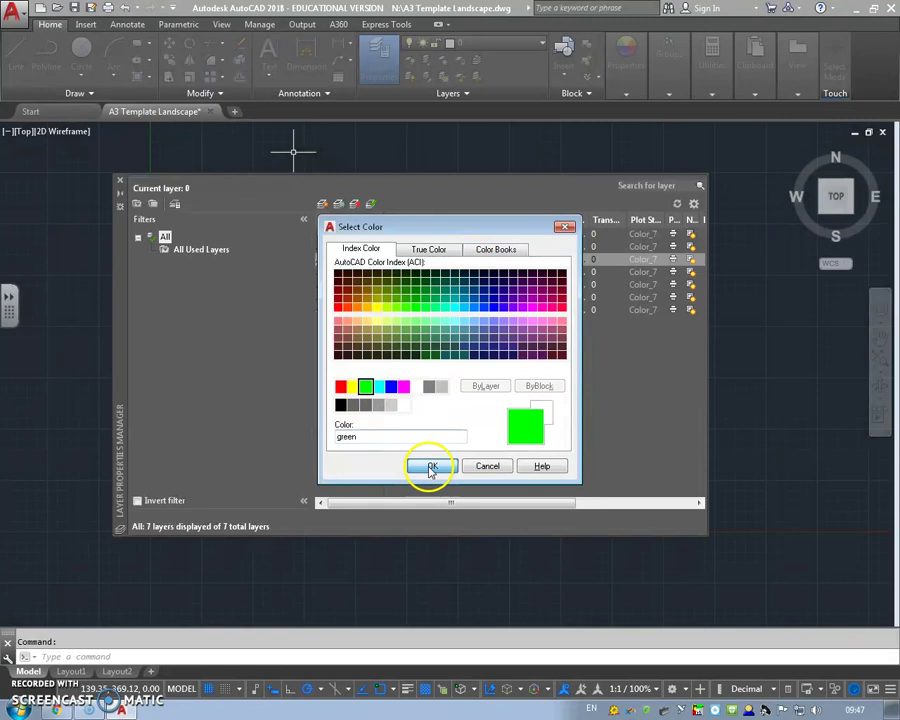
{"action": "left_click", "coordinate": [432, 466]}
{"action": "left_click", "coordinate": [468, 272]}
{"action": "left_click", "coordinate": [354, 388]}
{"action": "left_click", "coordinate": [422, 464]}
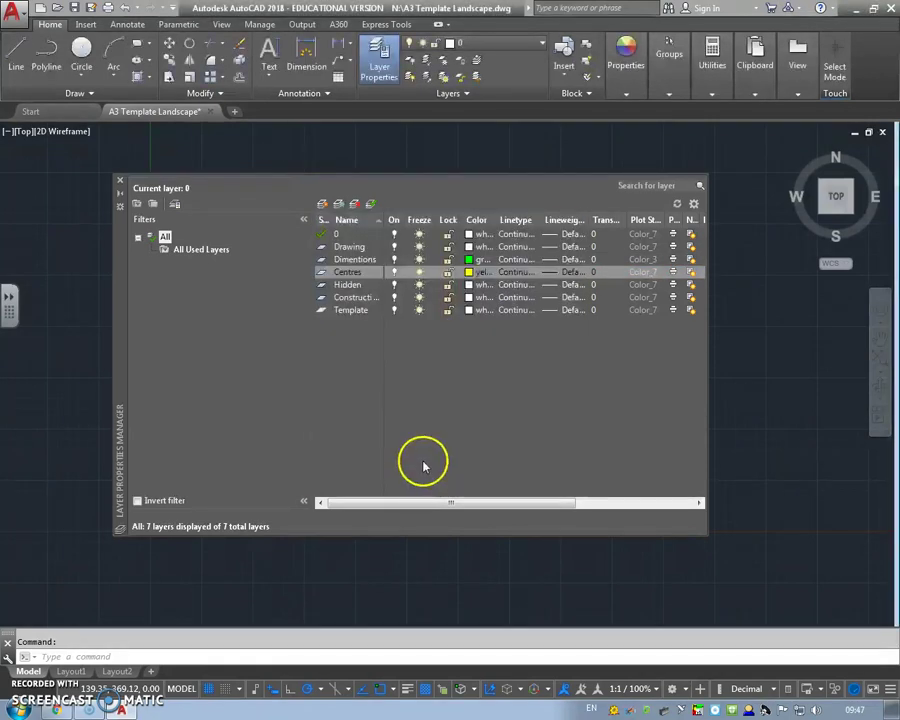
Step: Load the CENTER linetype and assign it to the Centres layer
{"action": "left_click", "coordinate": [514, 273]}
{"action": "left_click", "coordinate": [480, 430]}
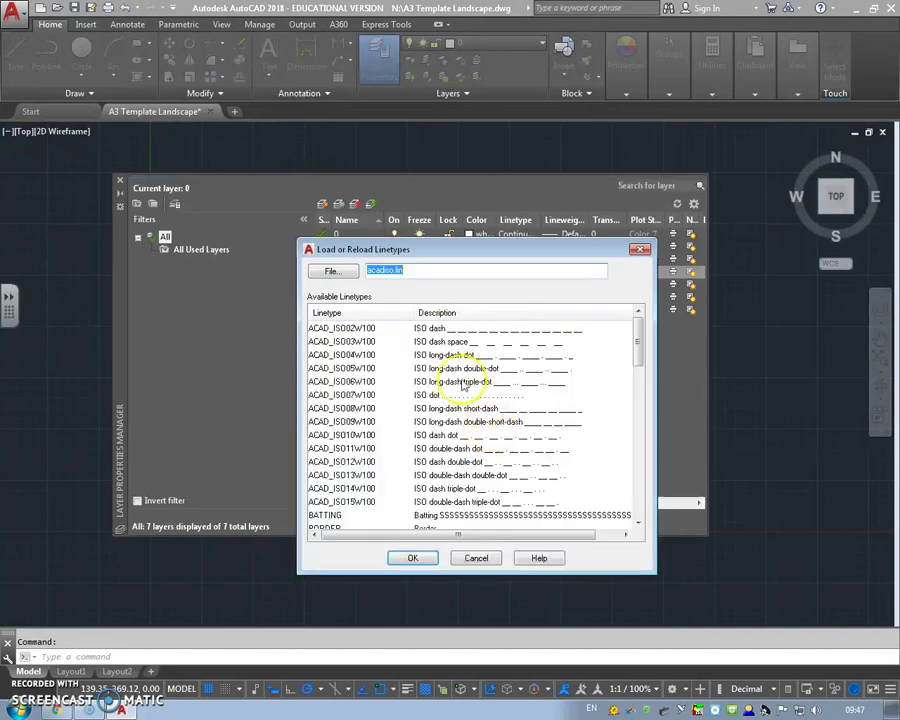
{"action": "scroll", "coordinate": [390, 397], "scroll_direction": "down", "scroll_amount": 3}
{"action": "left_click", "coordinate": [325, 462]}
{"action": "left_click", "coordinate": [416, 559]}
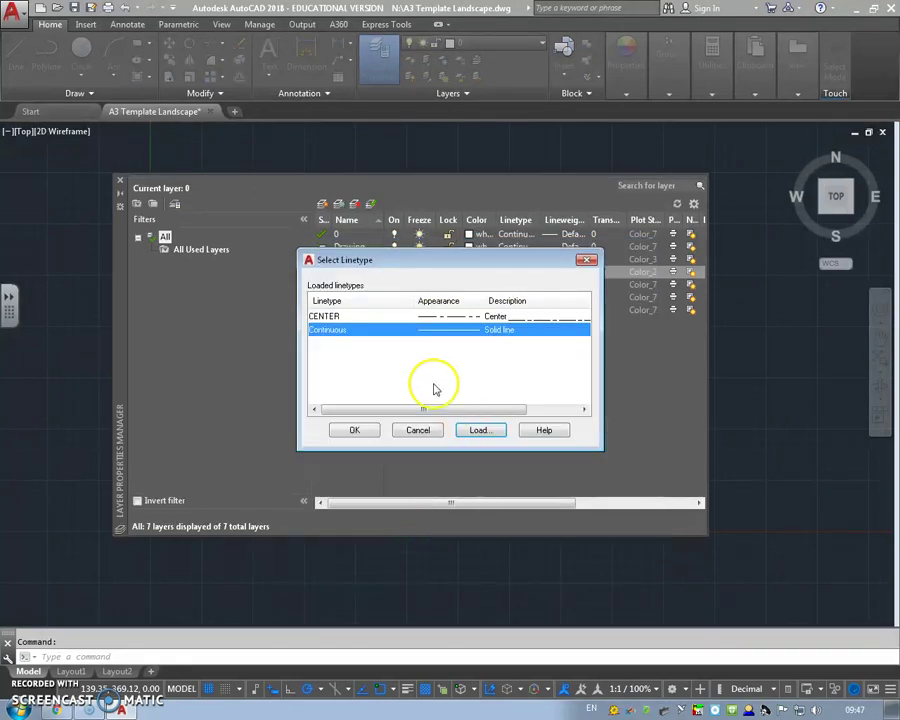
{"action": "left_click", "coordinate": [340, 317]}
{"action": "left_click", "coordinate": [355, 430]}
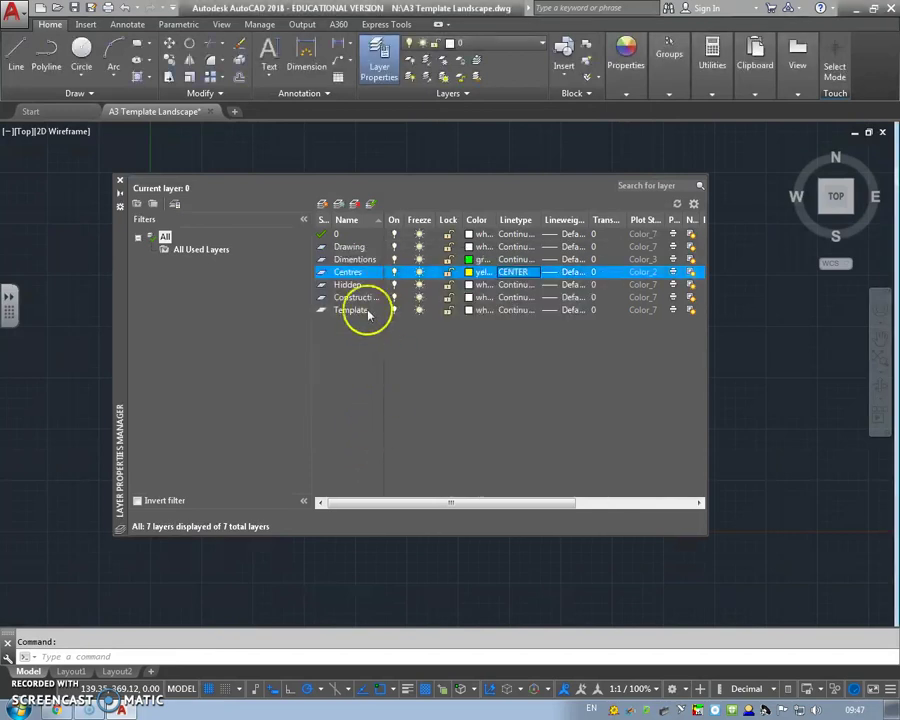
Step: Set the Hidden layer's colour to grey 8
{"action": "left_click", "coordinate": [350, 285]}
{"action": "left_click", "coordinate": [469, 285]}
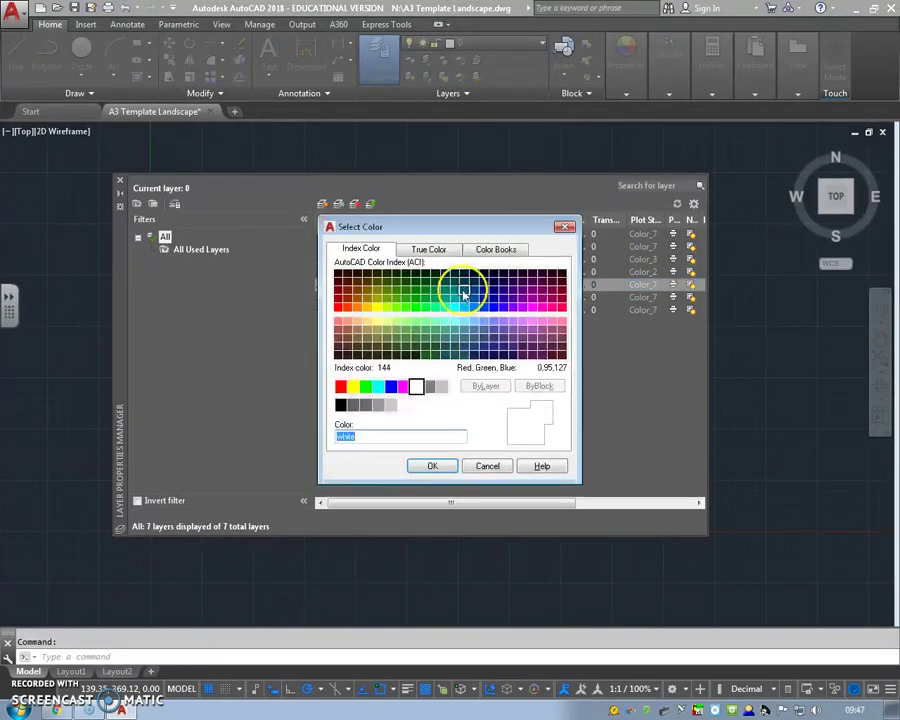
{"action": "left_click", "coordinate": [430, 390]}
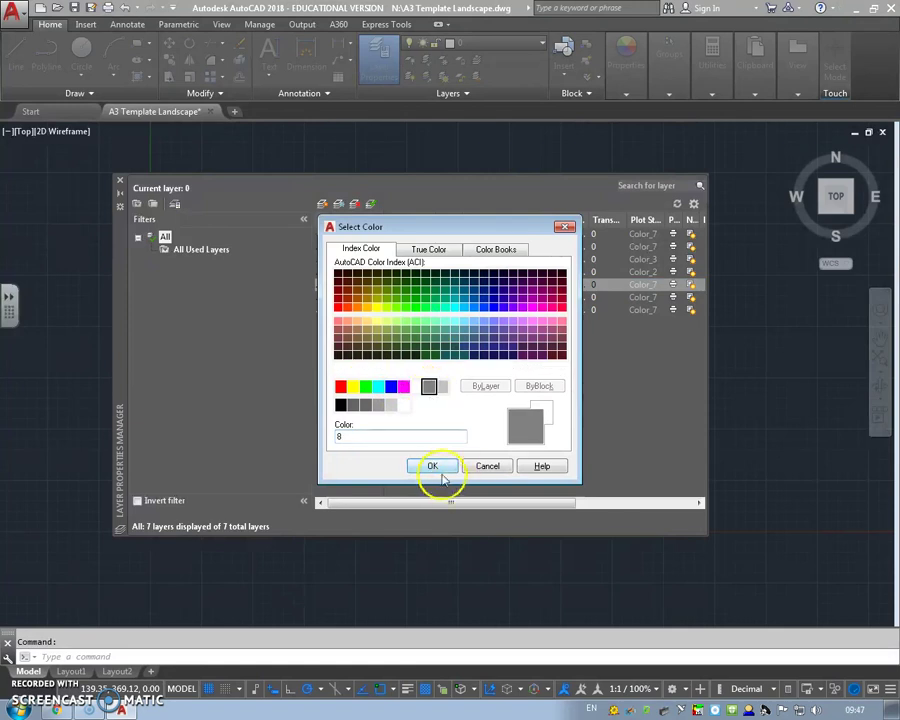
{"action": "left_click", "coordinate": [434, 468]}
Step: Load the HIDDEN linetype and assign it to the Hidden layer
{"action": "left_click", "coordinate": [511, 286]}
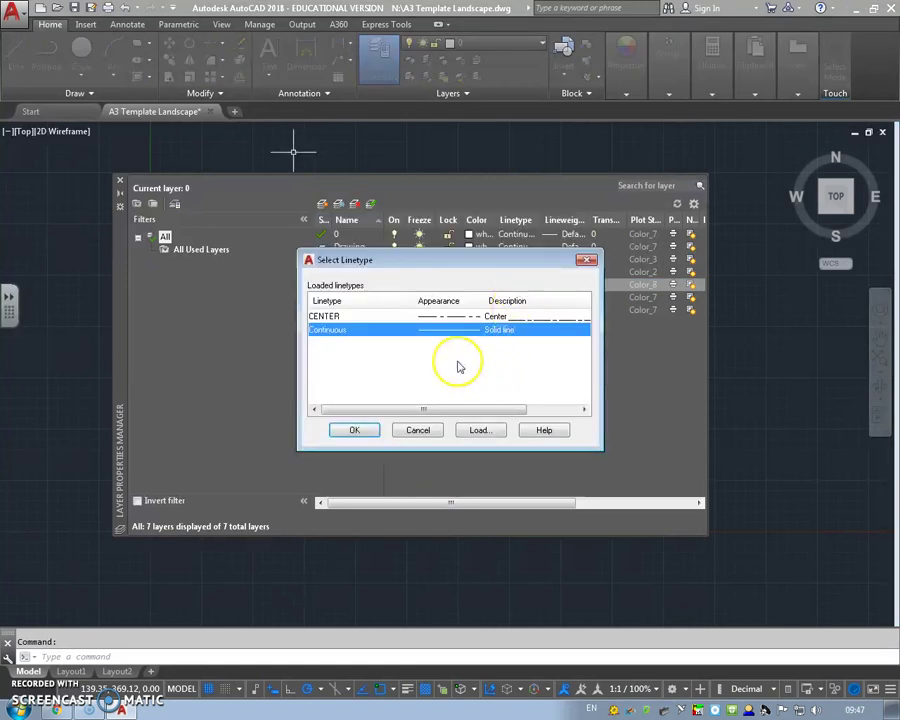
{"action": "left_click", "coordinate": [478, 430]}
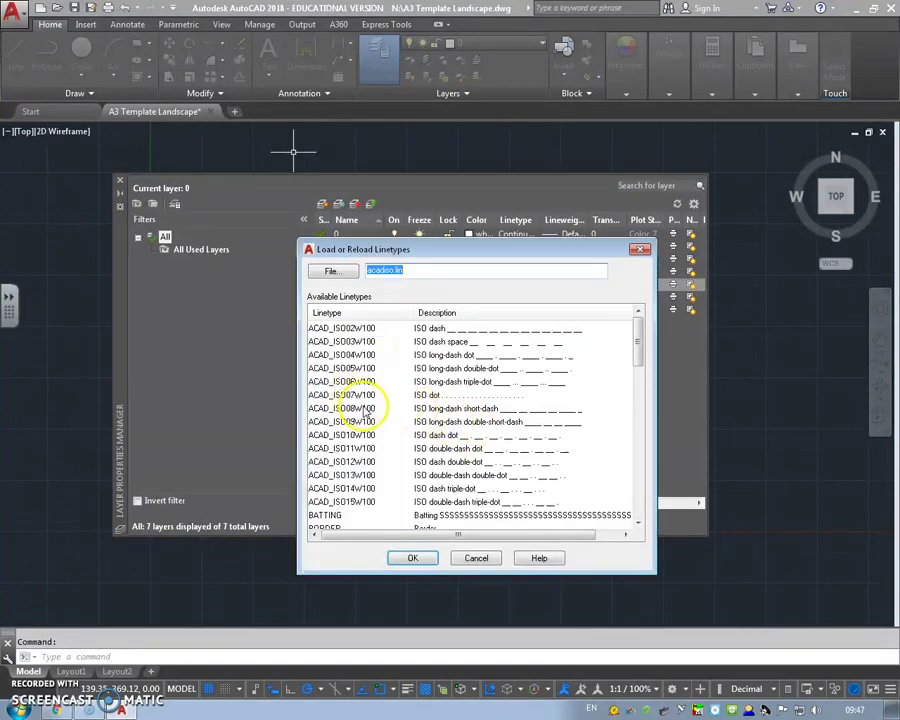
{"action": "scroll", "coordinate": [365, 410], "scroll_direction": "down", "scroll_amount": 3}
{"action": "scroll", "coordinate": [364, 410], "scroll_direction": "down", "scroll_amount": 1}
{"action": "scroll", "coordinate": [364, 412], "scroll_direction": "down", "scroll_amount": 1}
{"action": "scroll", "coordinate": [362, 440], "scroll_direction": "down", "scroll_amount": 1}
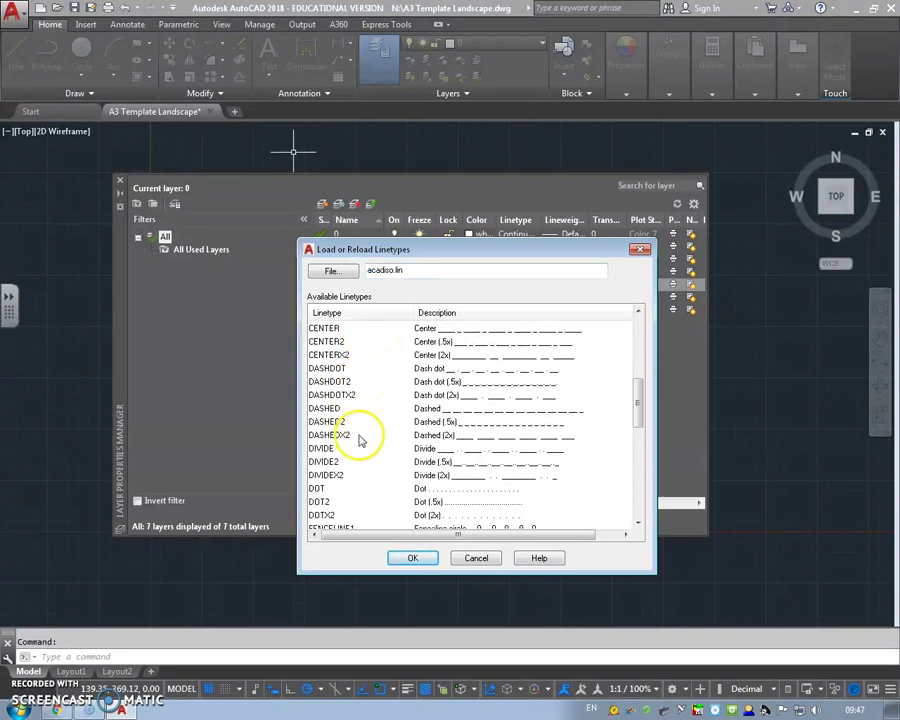
{"action": "scroll", "coordinate": [362, 445], "scroll_direction": "down", "scroll_amount": 2}
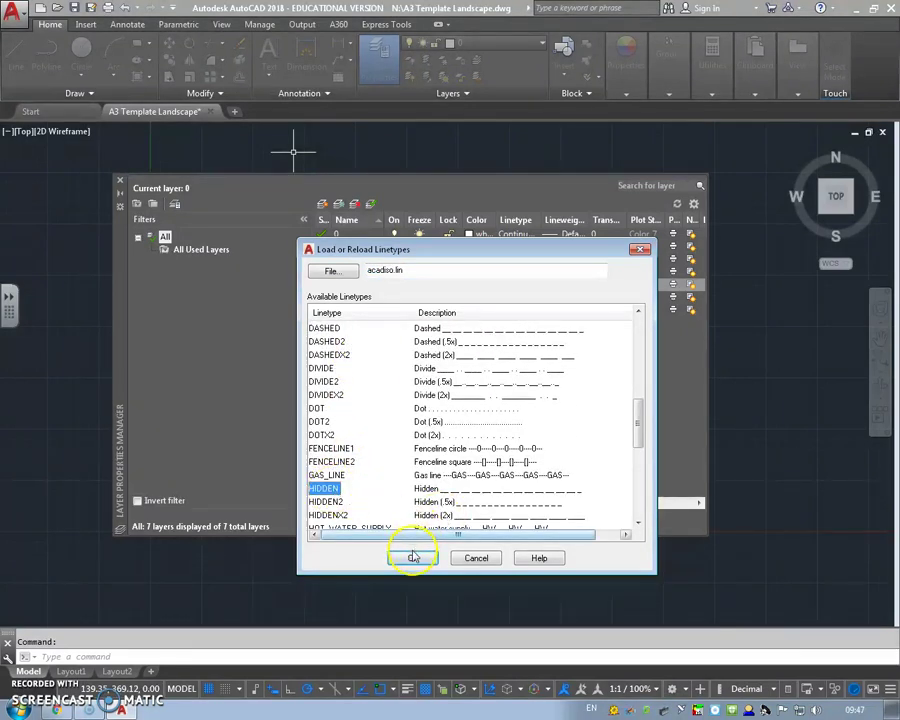
{"action": "left_click", "coordinate": [412, 557]}
{"action": "left_click", "coordinate": [340, 343]}
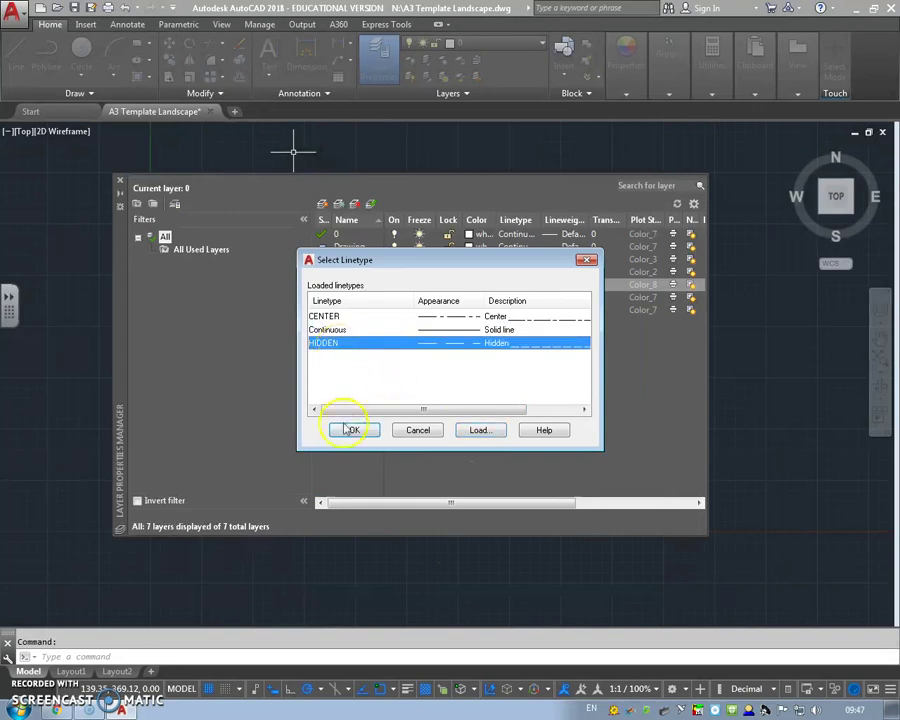
{"action": "left_click", "coordinate": [354, 430]}
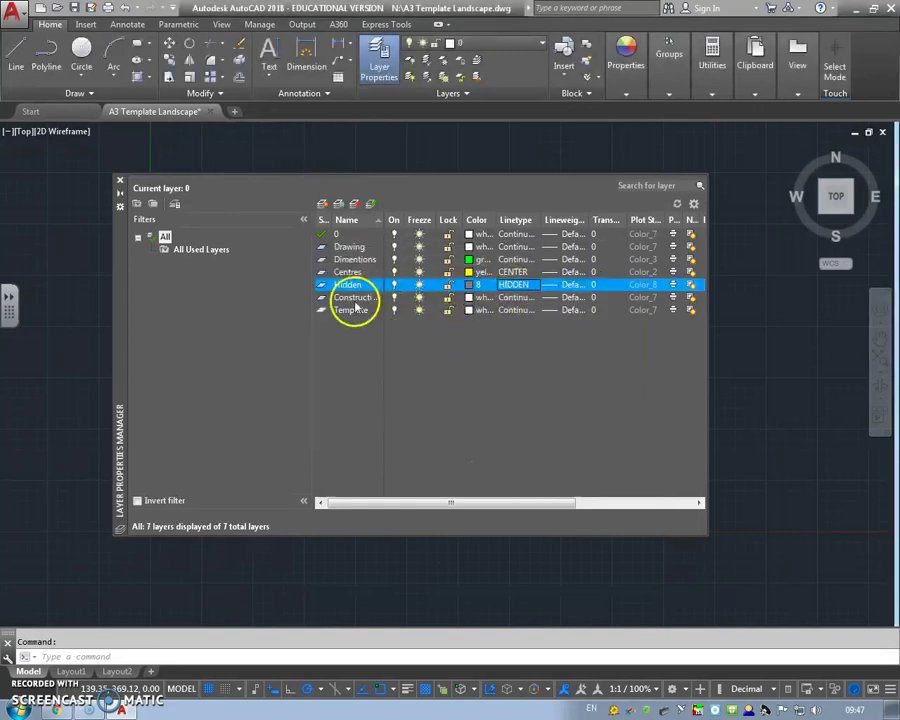
Step: Make the Construction layer red and close the Layer Properties Manager
{"action": "left_click", "coordinate": [510, 298]}
{"action": "left_click", "coordinate": [467, 298]}
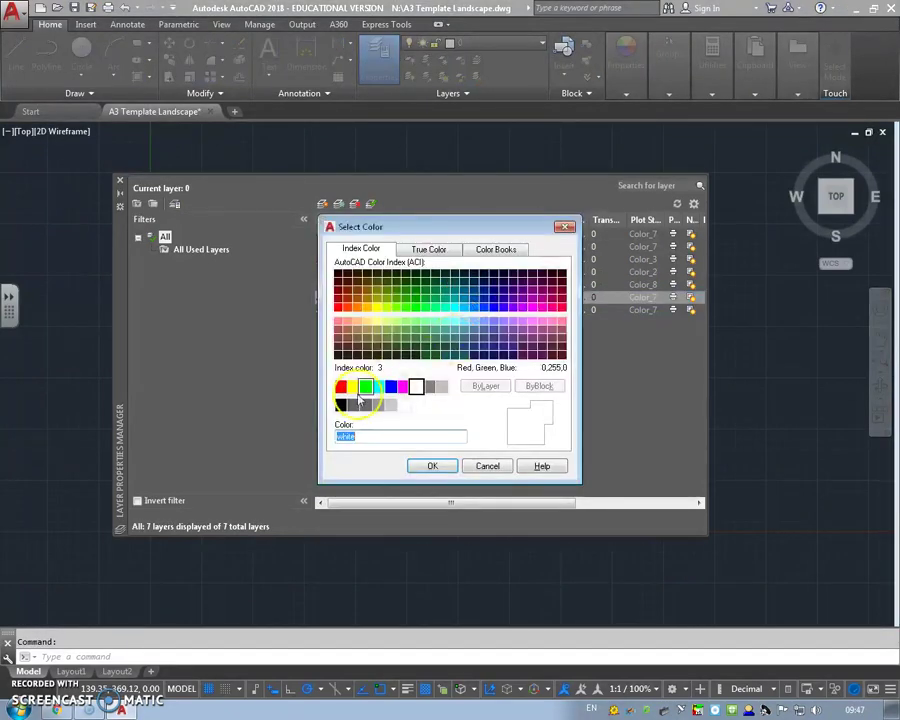
{"action": "left_click", "coordinate": [341, 388]}
{"action": "left_click", "coordinate": [430, 466]}
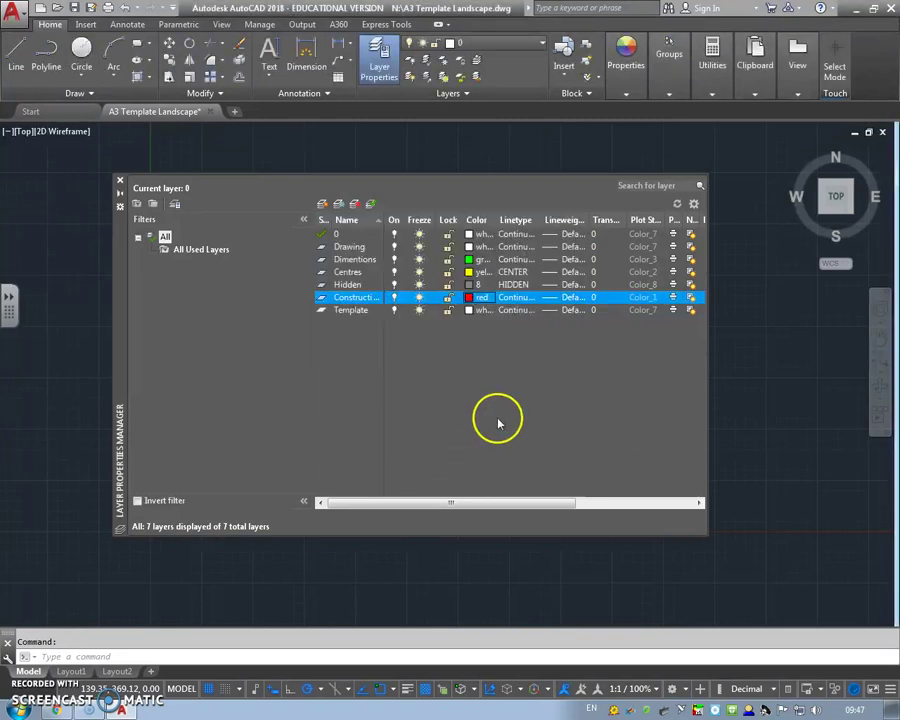
{"action": "left_click", "coordinate": [119, 185]}
Step: Save the drawing as A3 Template Landscape.dwg, replacing the existing file
{"action": "left_click", "coordinate": [512, 43]}
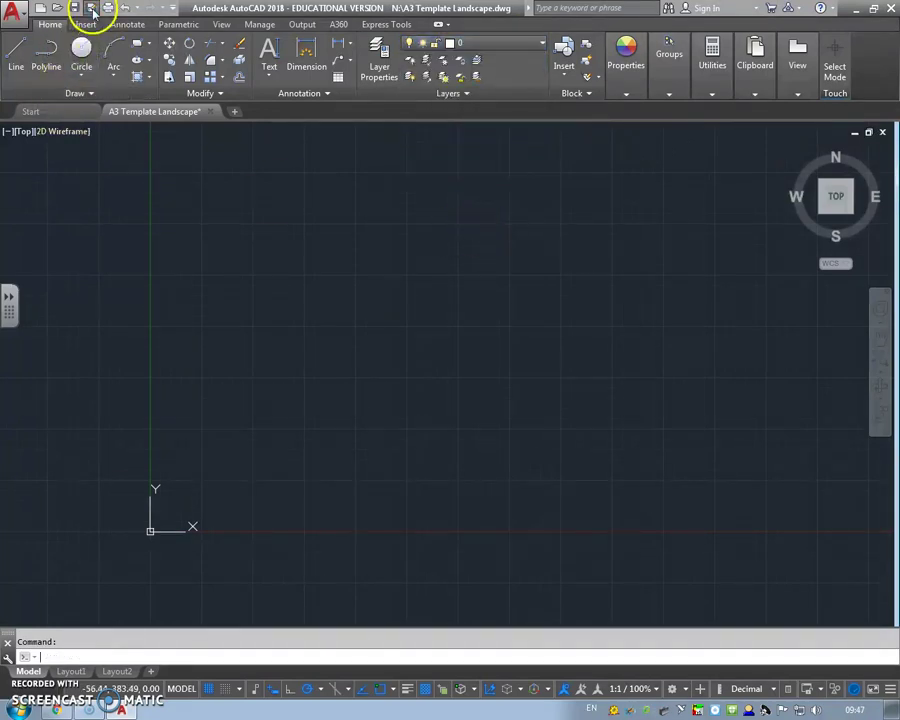
{"action": "left_click", "coordinate": [91, 8]}
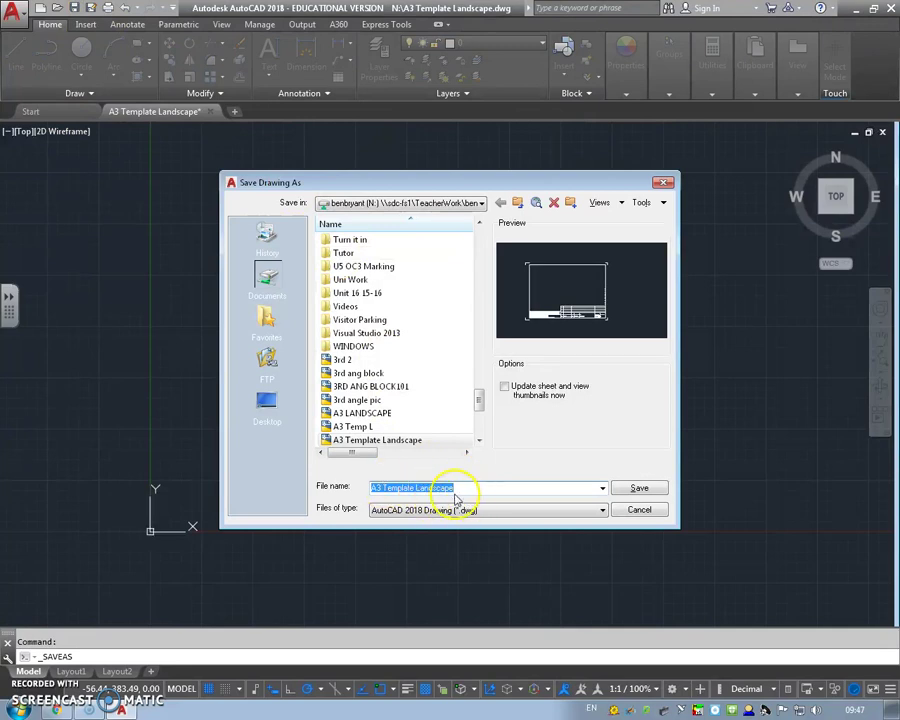
{"action": "left_click", "coordinate": [630, 490]}
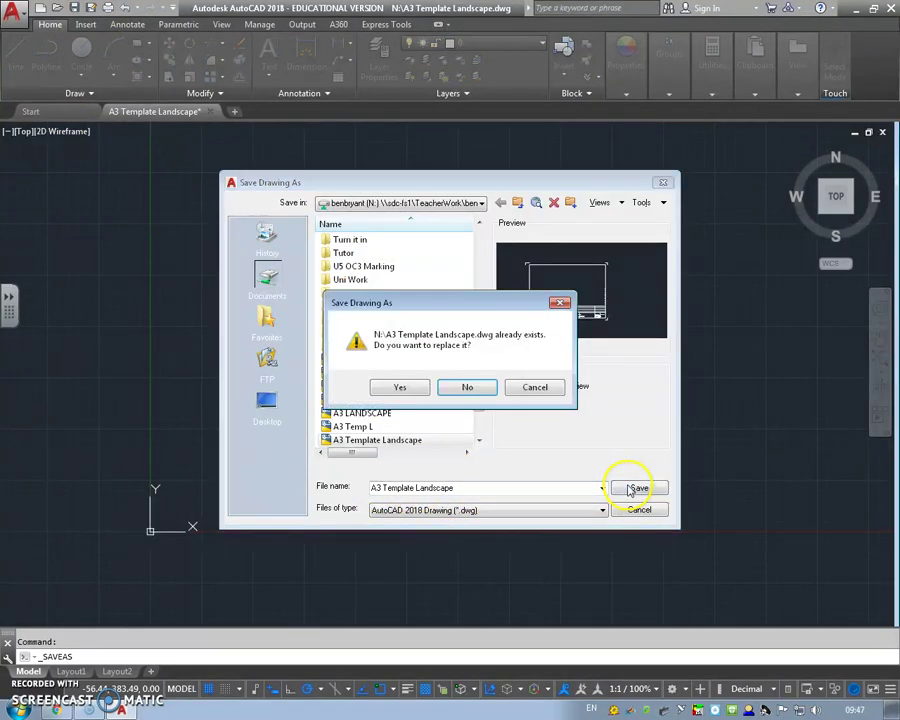
{"action": "left_click", "coordinate": [403, 388]}
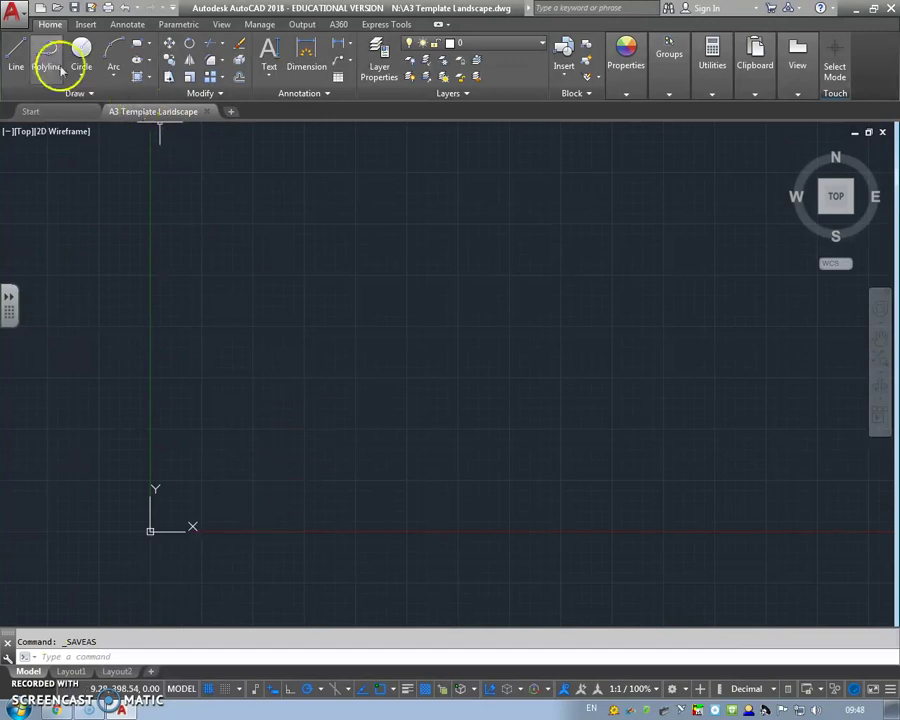
Step: Abandon single-line text and draw a multiline text box near the top of the sheet
{"action": "left_click", "coordinate": [267, 55]}
{"action": "left_click", "coordinate": [285, 281]}
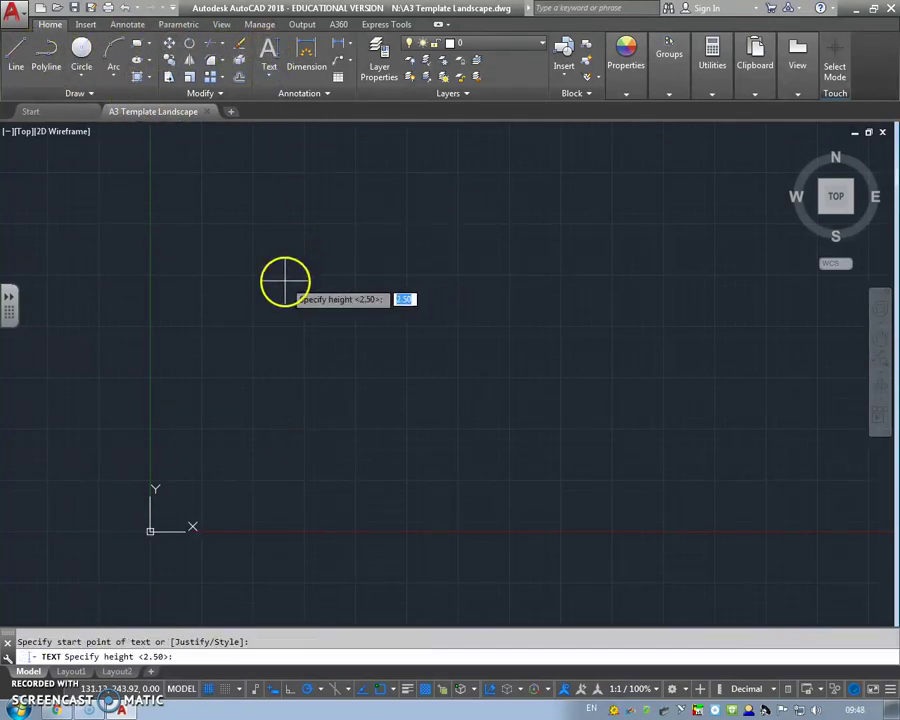
{"action": "left_click", "coordinate": [285, 358]}
{"action": "key", "text": "Escape"}
{"action": "left_click", "coordinate": [273, 106]}
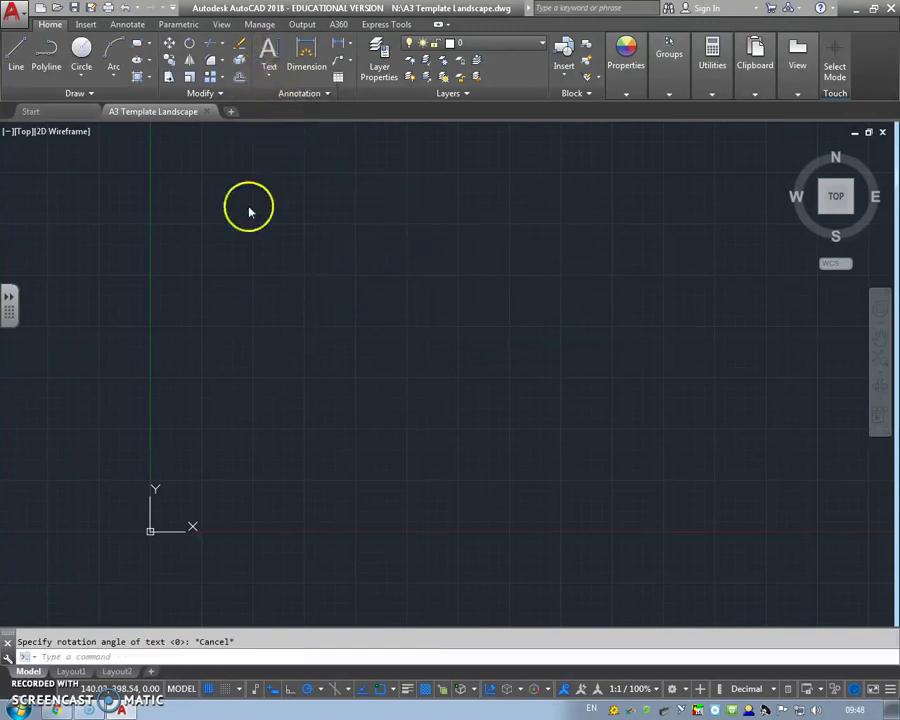
{"action": "left_click", "coordinate": [231, 267]}
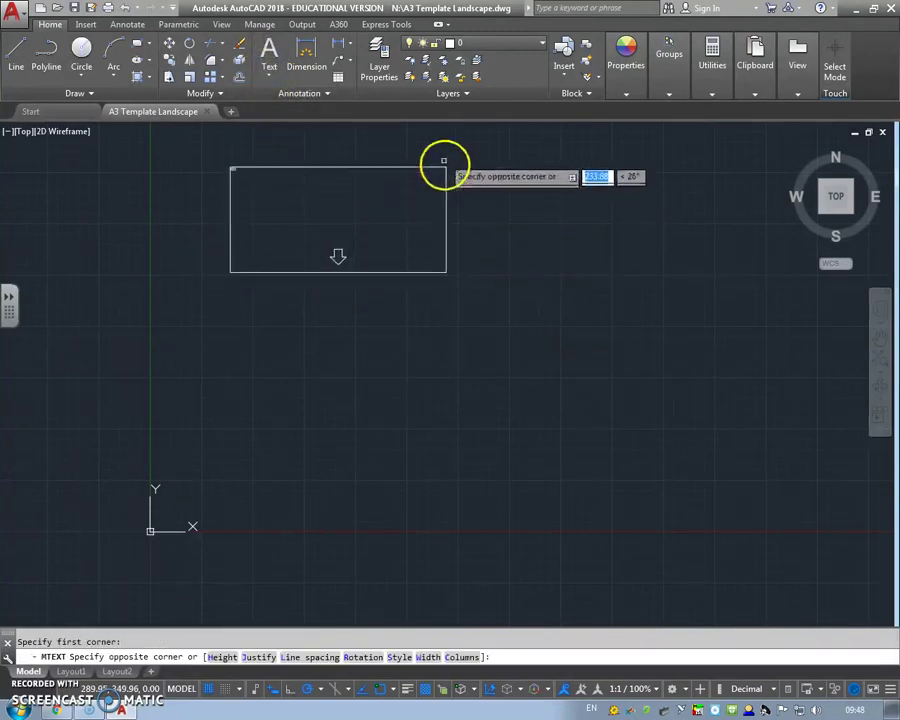
{"action": "left_click", "coordinate": [526, 146]}
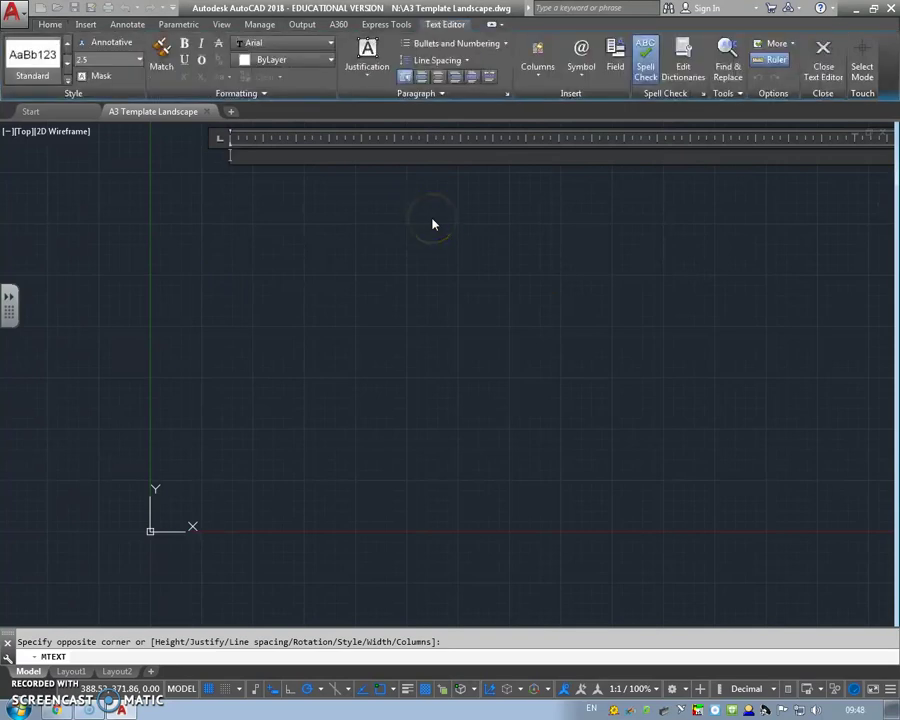
Step: Type a note, then replace it with 'SAME METHOD JUST CHANGE THE PAGE NUMBERS OF SIZE, SEE GOOGLE FOR SIZING'
{"action": "type", "text": "A3 LANDSCAPE BOARDER COMPLETE,"}
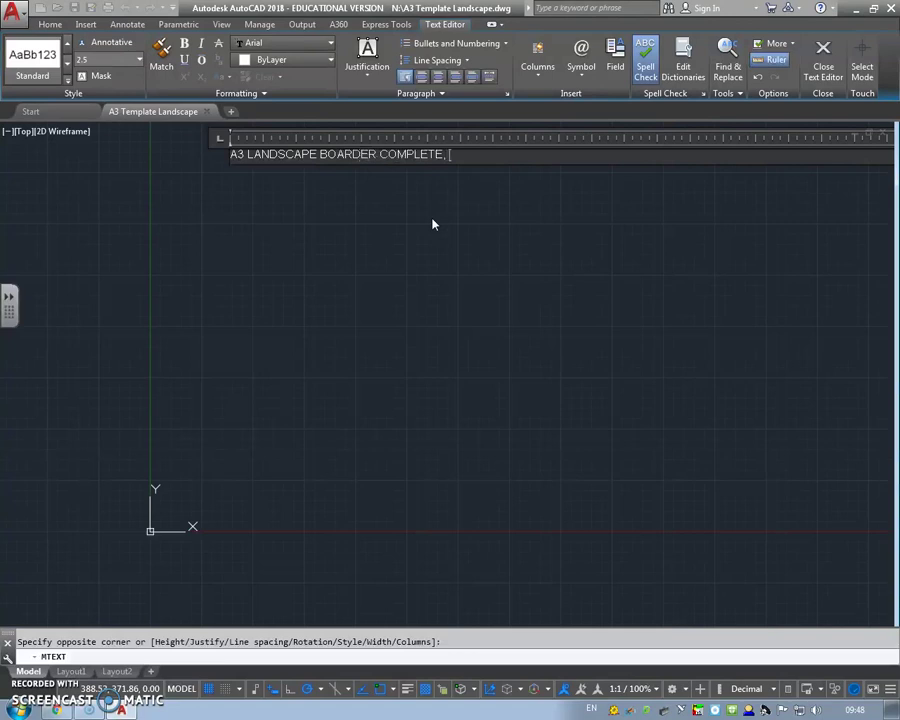
{"action": "type", "text": " DO THE SAME FOR A3 POR"}
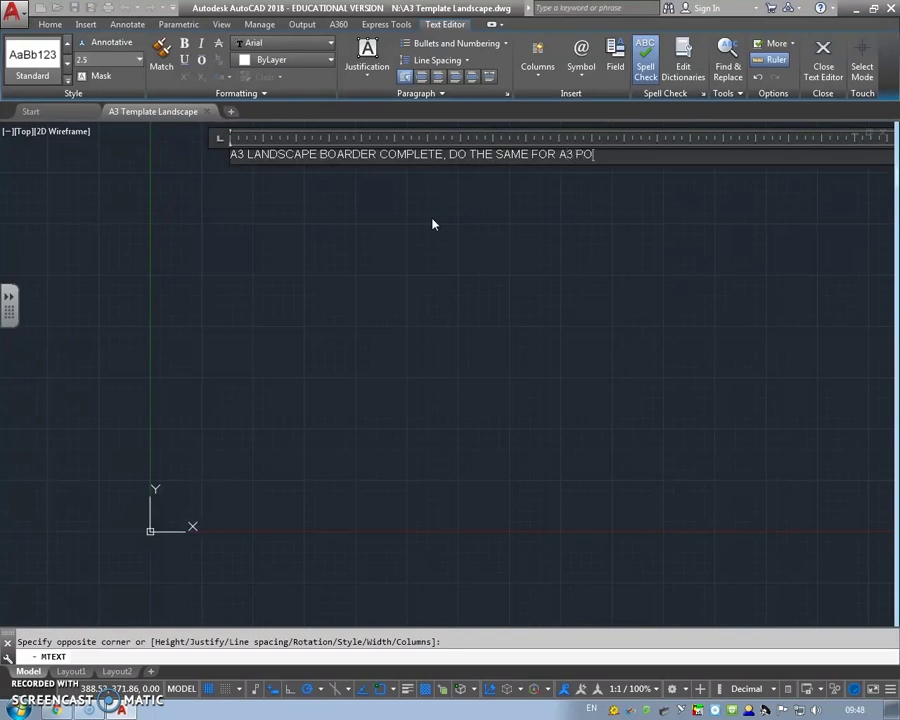
{"action": "type", "text": "TRAITE, "}
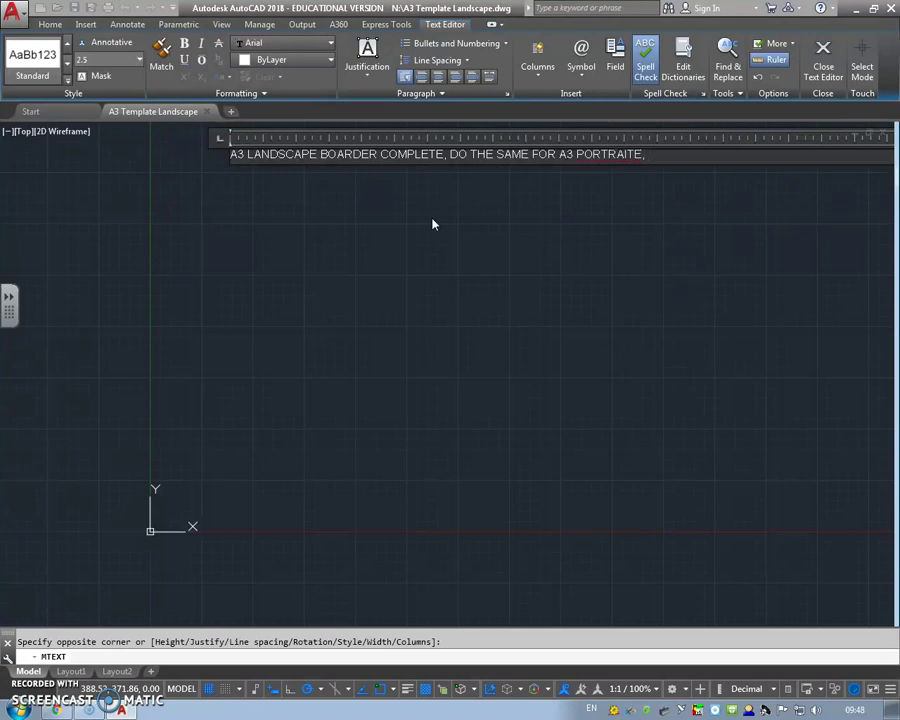
{"action": "type", "text": "A4 "}
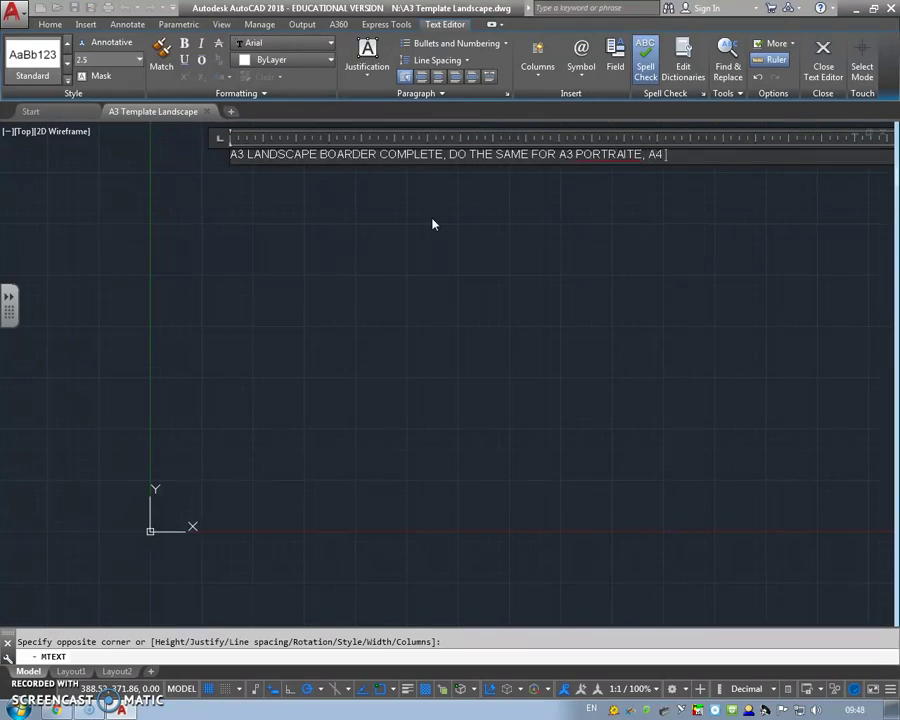
{"action": "type", "text": "LANDSCAPE AND PORTRAITE"}
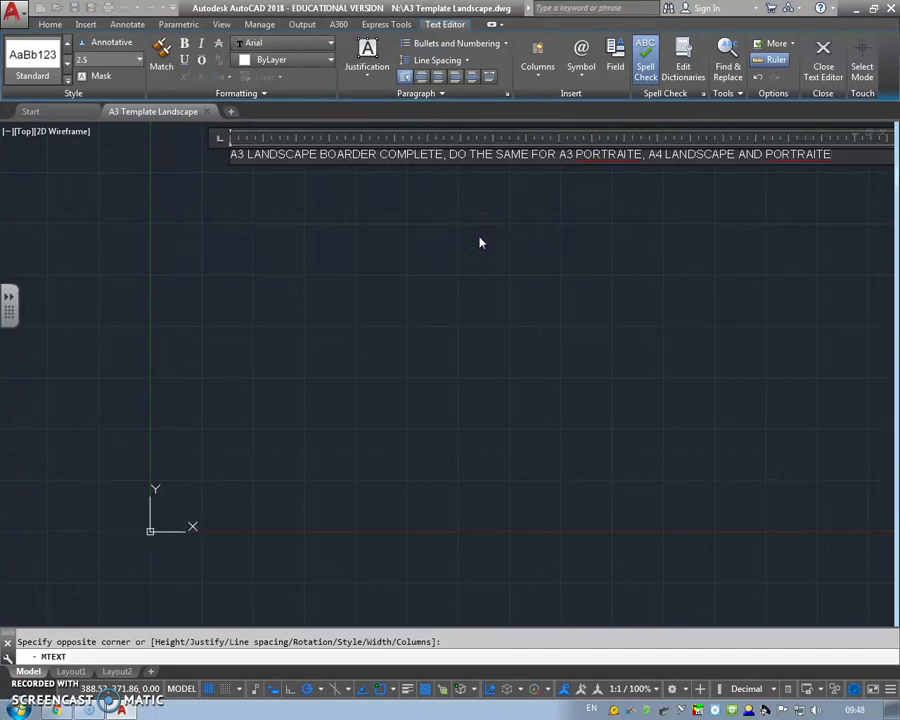
{"action": "key", "text": "ctrl+a"}
{"action": "key", "text": "Delete"}
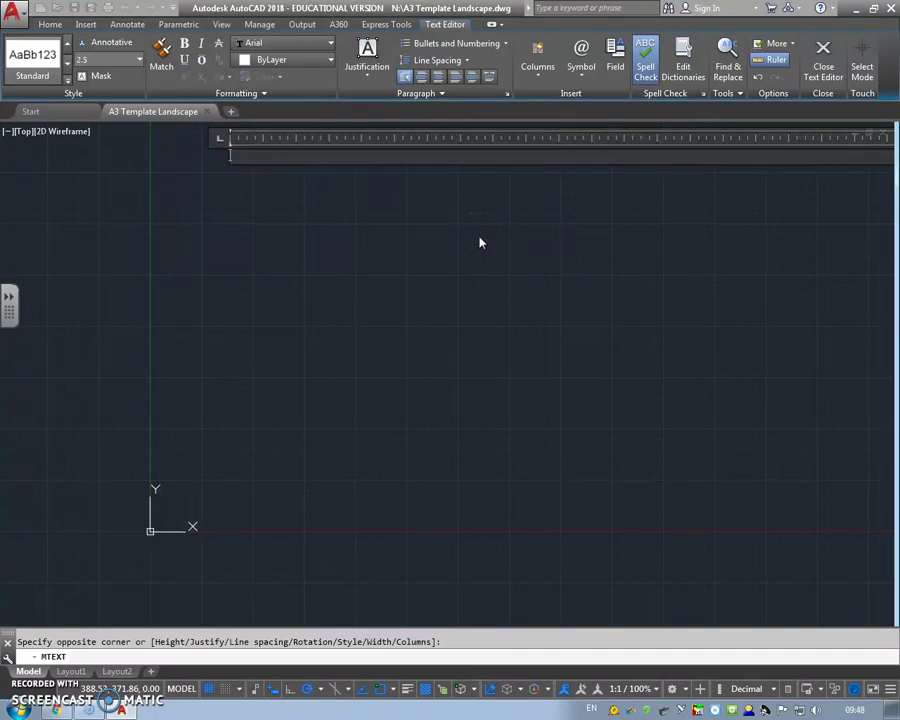
{"action": "type", "text": "SAME METHOD JUST CHANGE THE PAGE NUMBERS"}
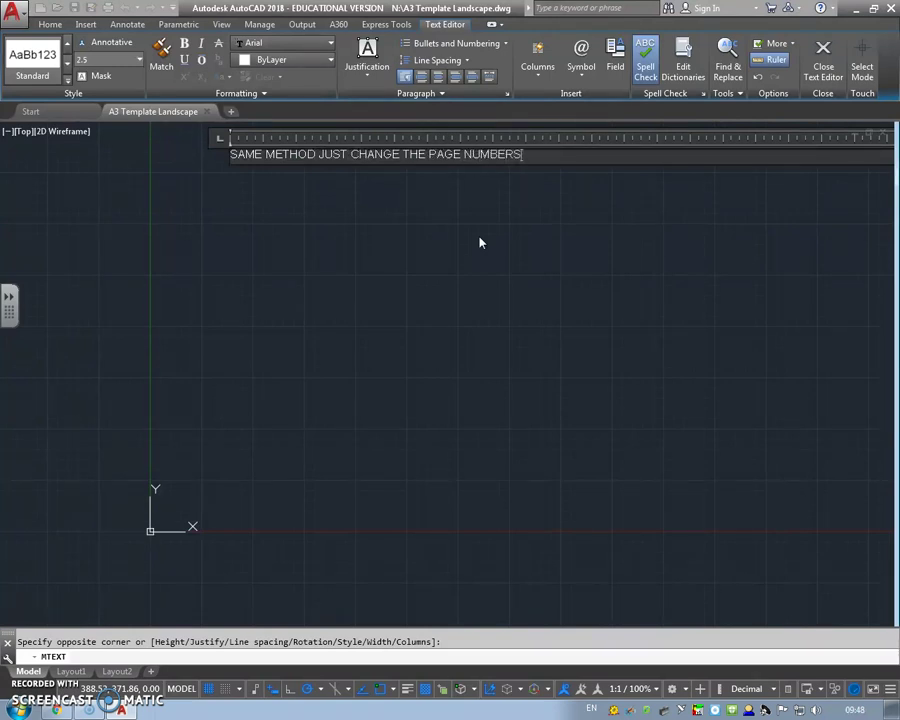
{"action": "type", "text": " OF SIZE"}
{"action": "type", "text": ", SEE GOOGLE FOR SIZING"}
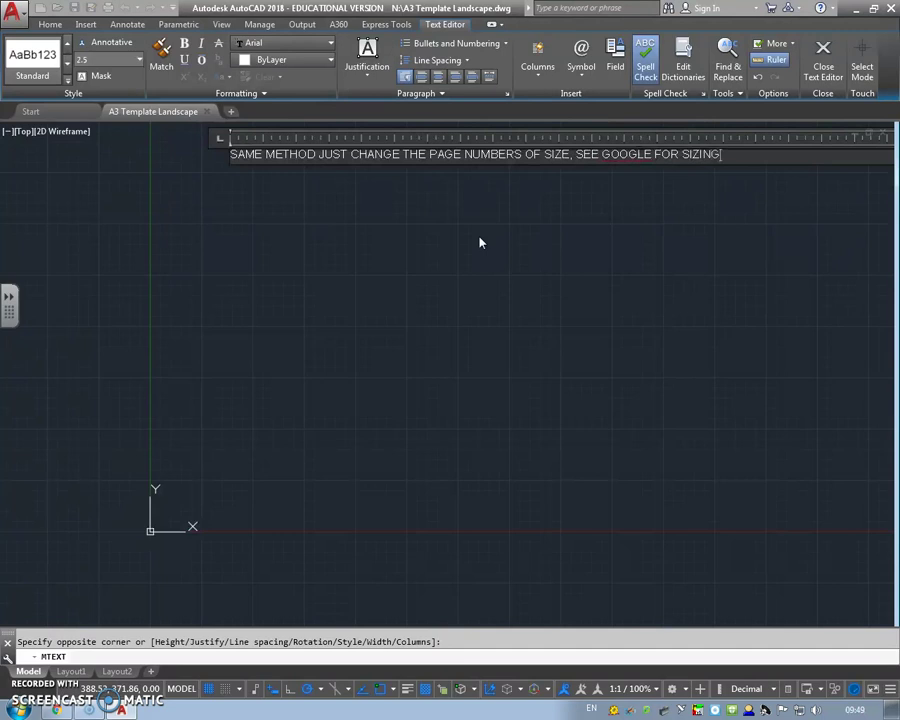